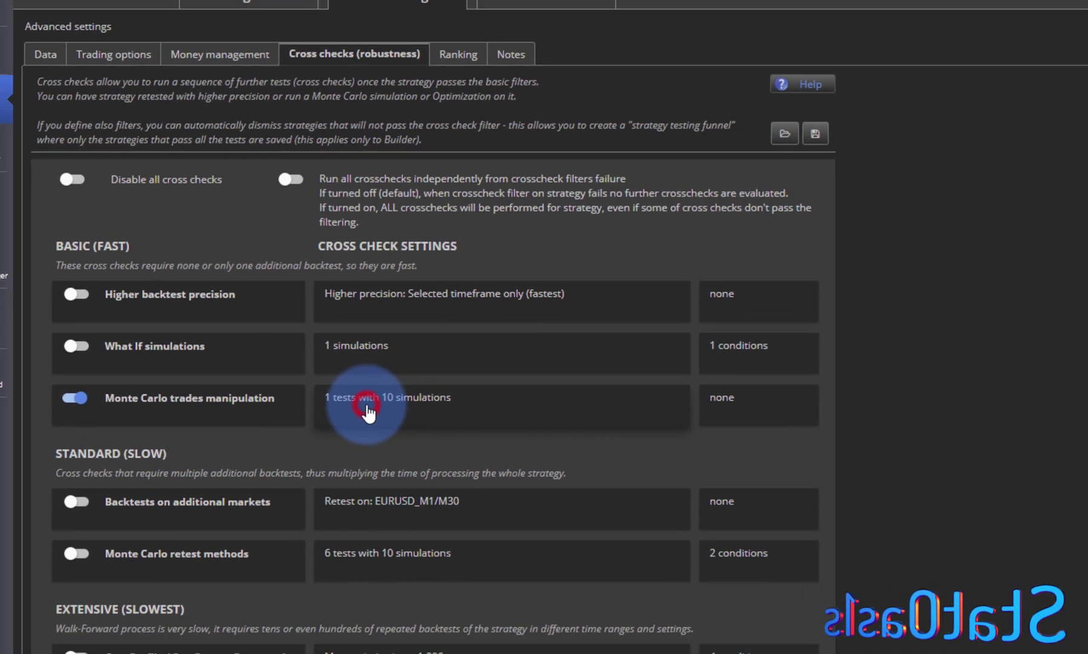
- Inspect the settings of the Monte Carlo trades manipulation and Monte Carlo retest methods cross checks without changing them
left_click(418, 448)
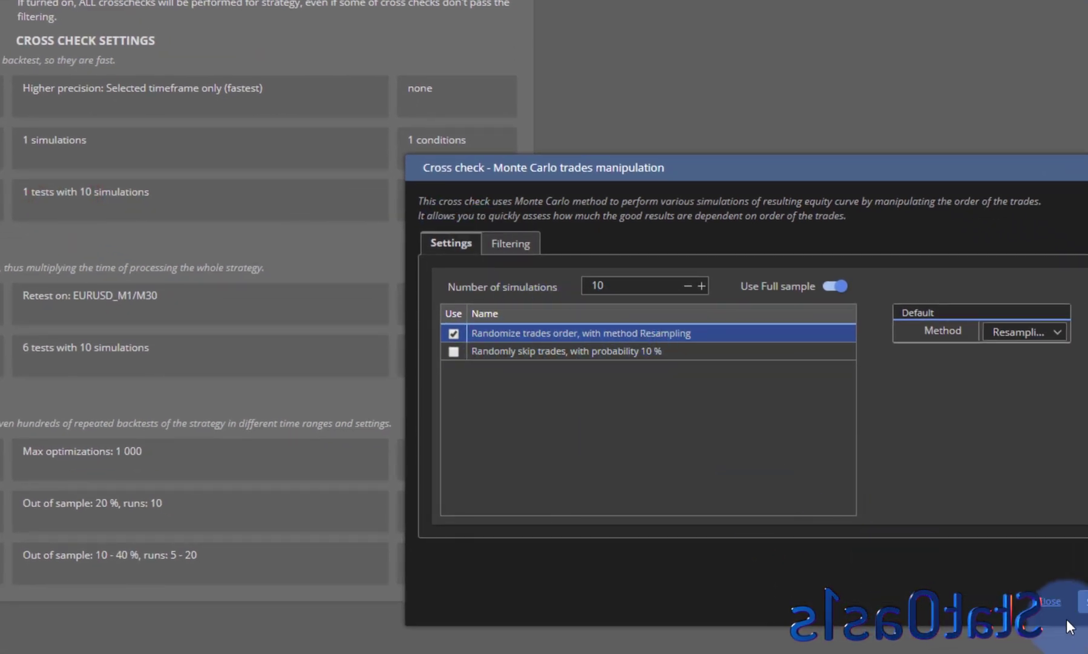
left_click(1052, 602)
left_click(63, 350)
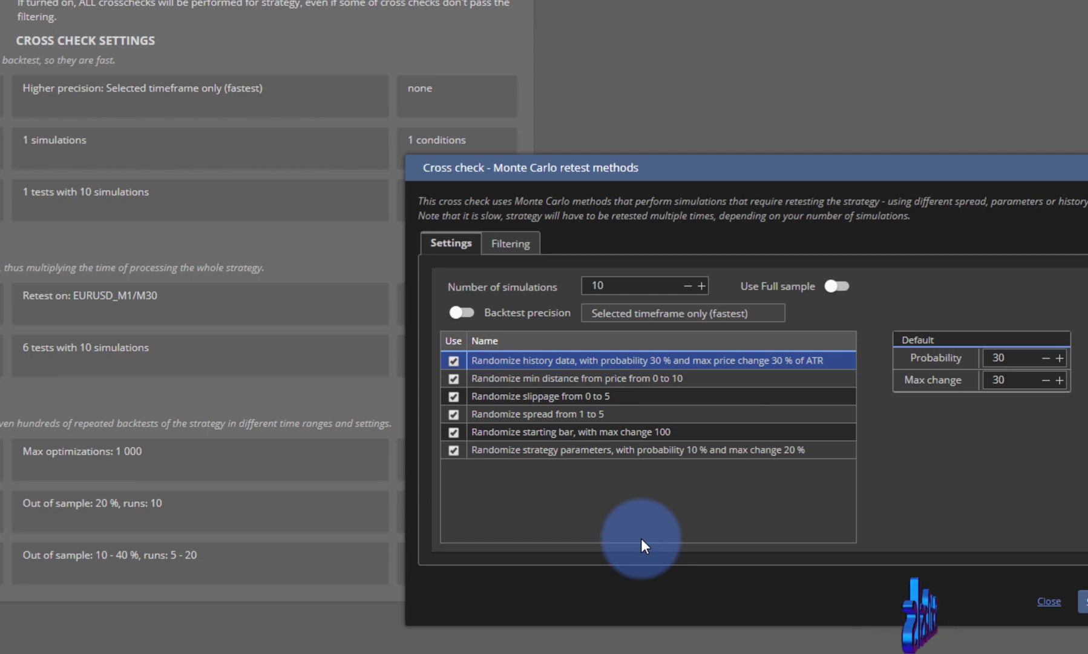
left_click(1051, 601)
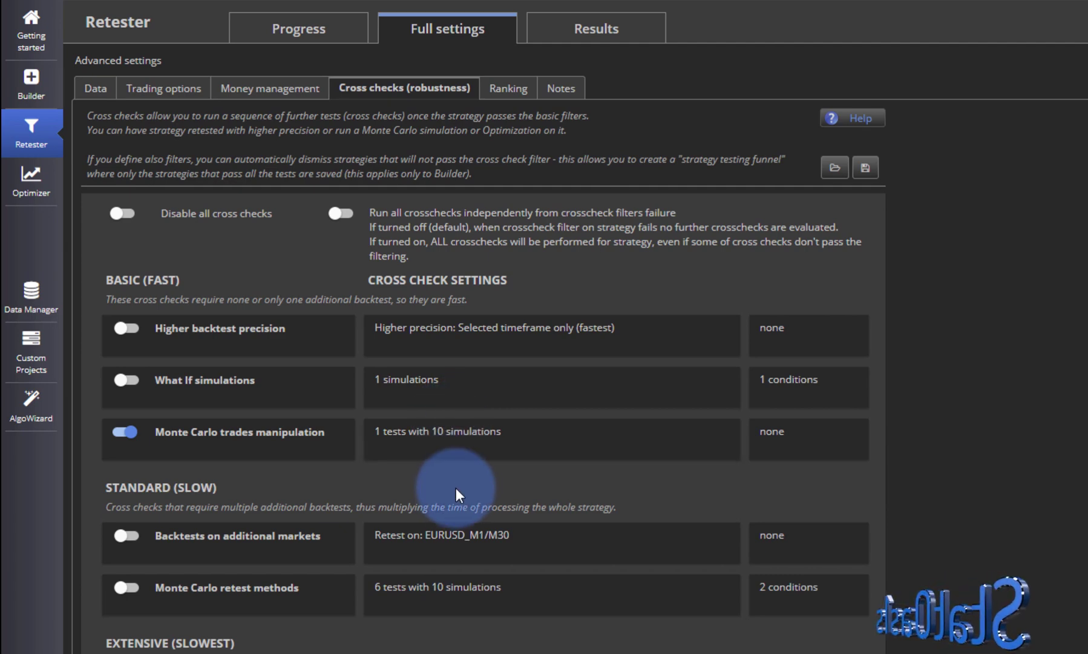
- Set the Monte Carlo trades manipulation cross check to randomize trades order with the Exact method and save it
left_click(457, 437)
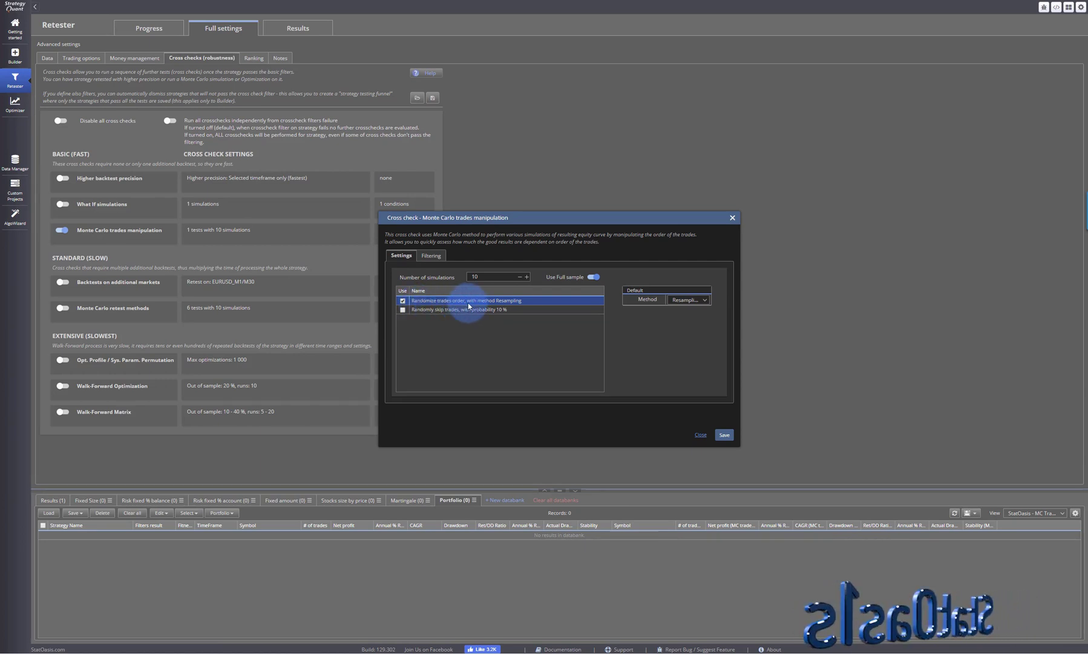
left_click(684, 299)
left_click(681, 308)
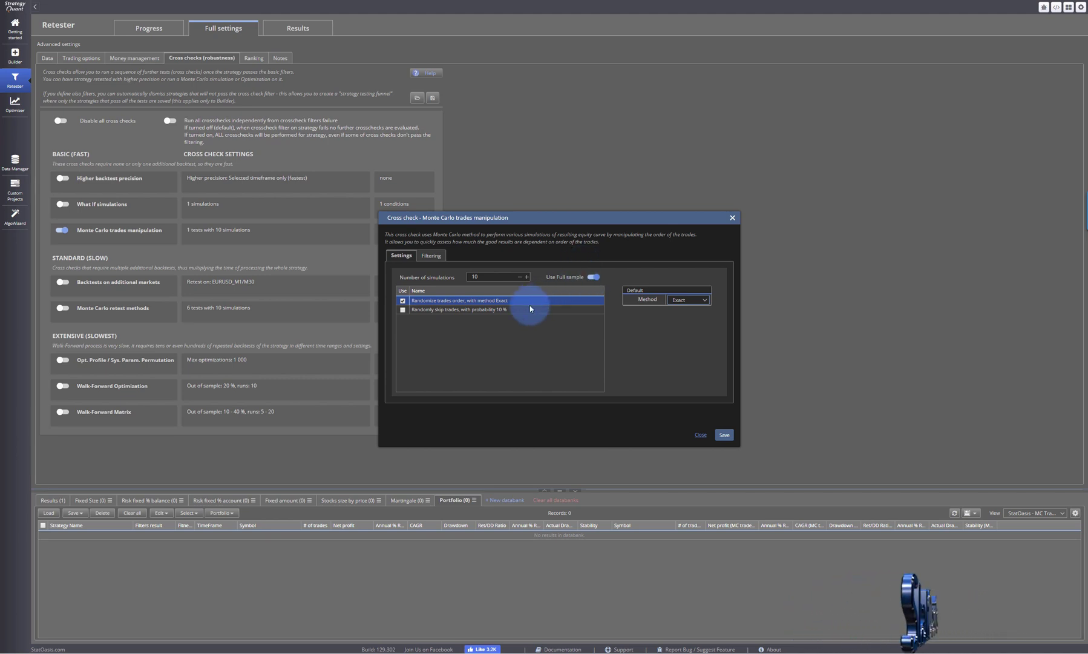
left_click(723, 435)
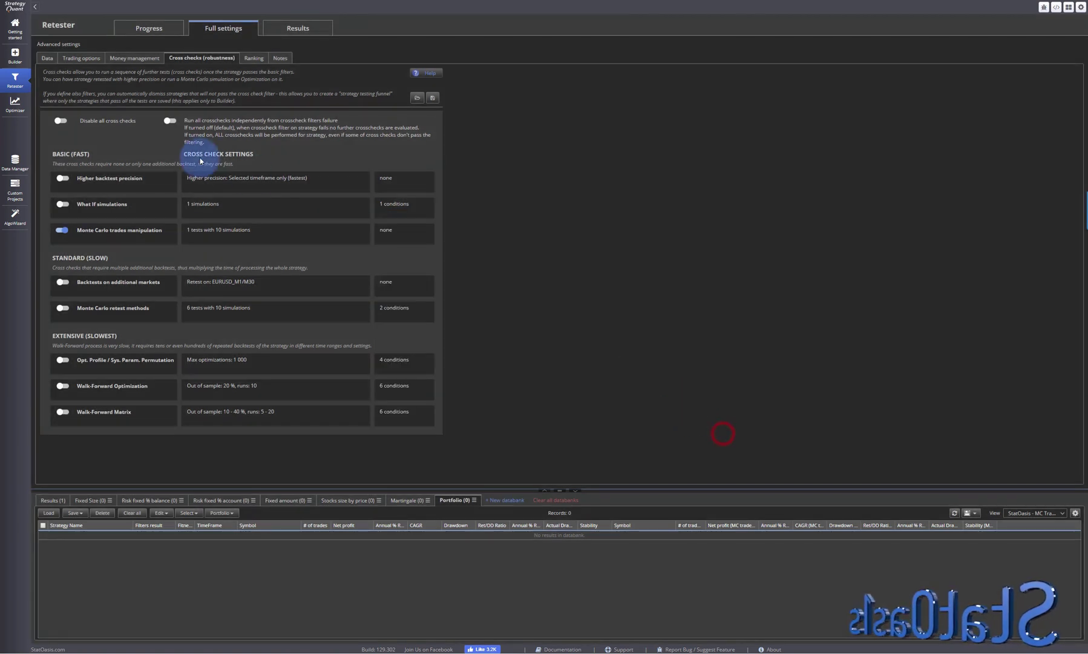
- Open Strategy 0.11 from the Results databank and look through its full list of trades
left_click(55, 500)
double_click(97, 534)
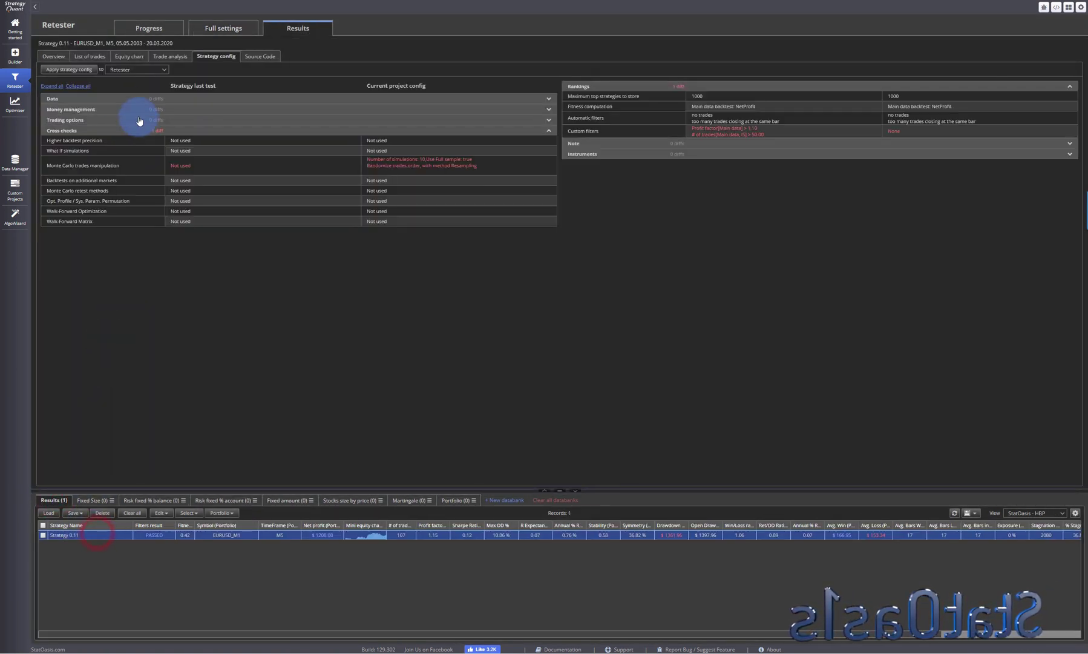
left_click(91, 56)
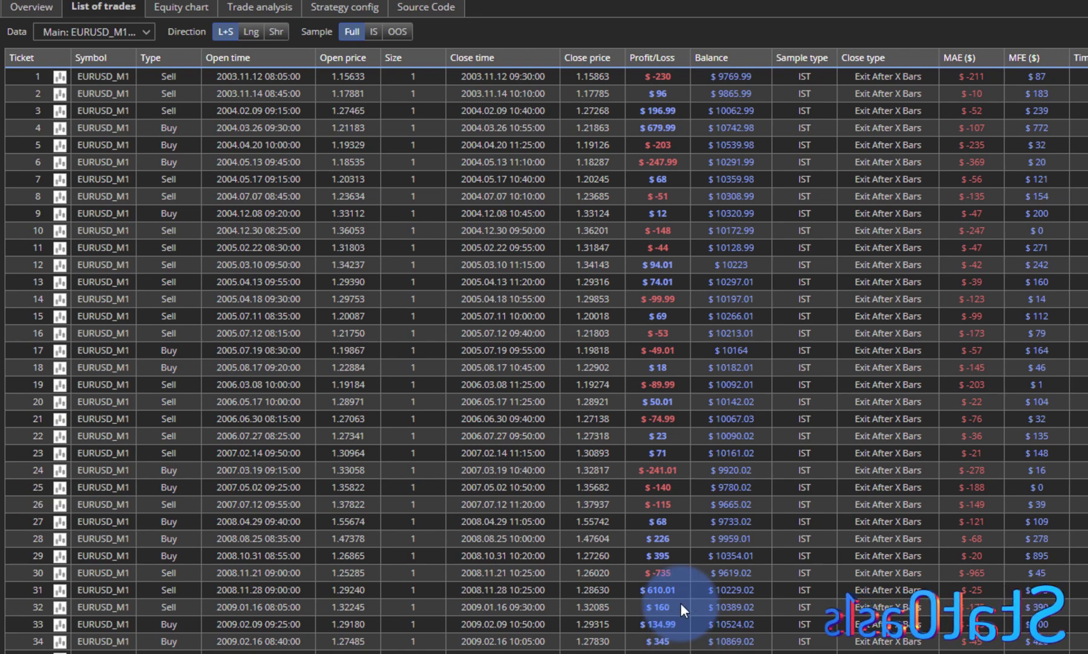
scroll(680, 603, "down", 11)
scroll(679, 596, "down", 13)
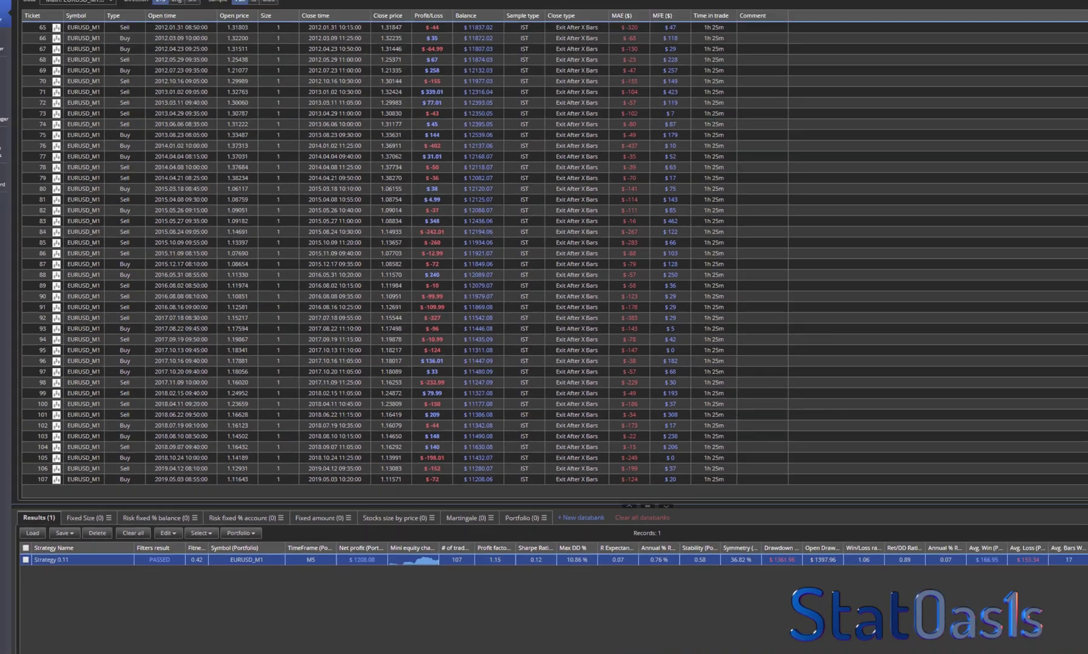
- Review the filtering conditions and simulation settings of the Monte Carlo trades manipulation cross check, and close its settings
left_click(223, 28)
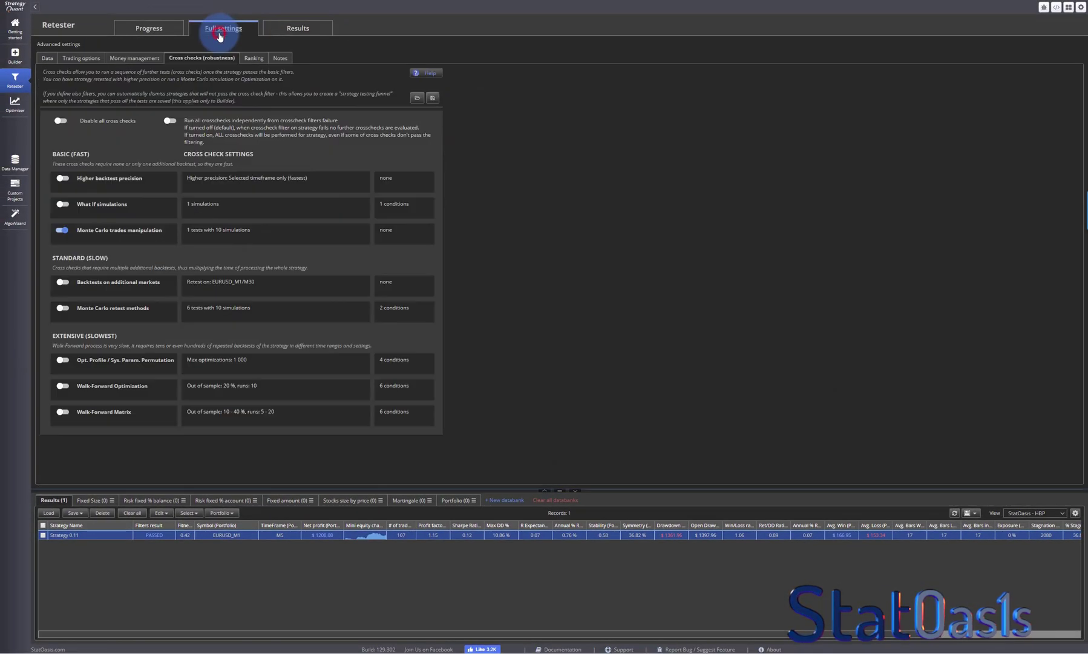
left_click(227, 234)
left_click(431, 255)
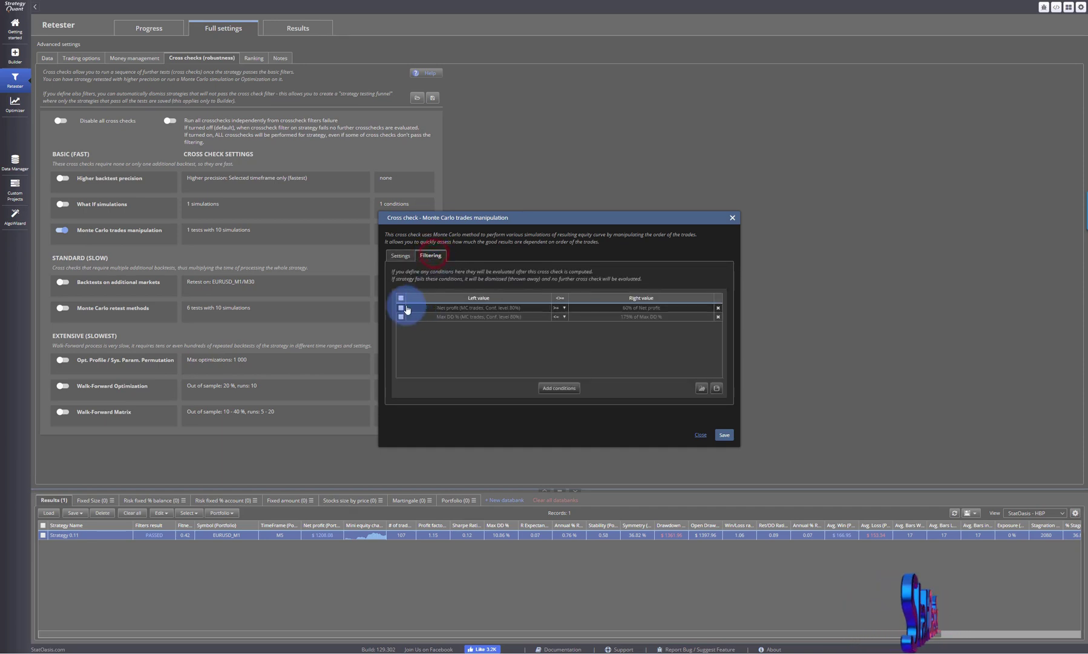
left_click(400, 255)
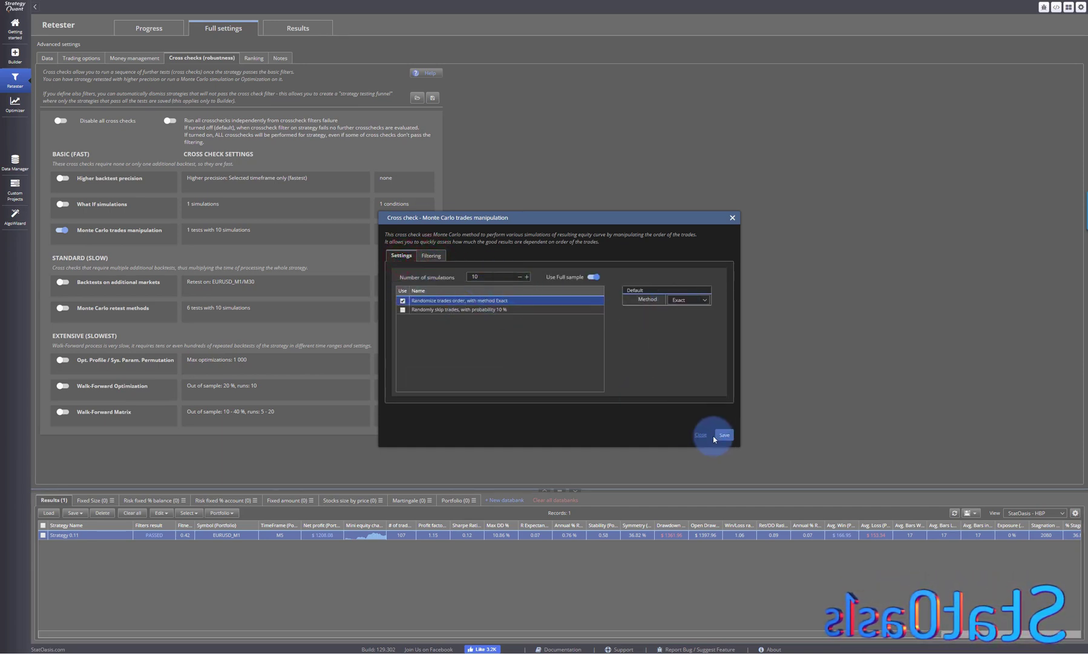
left_click(716, 436)
- Run the retest with the Monte Carlo trades manipulation cross check and open the retested Strategy 0.11 from the Portfolio databank
left_click(156, 29)
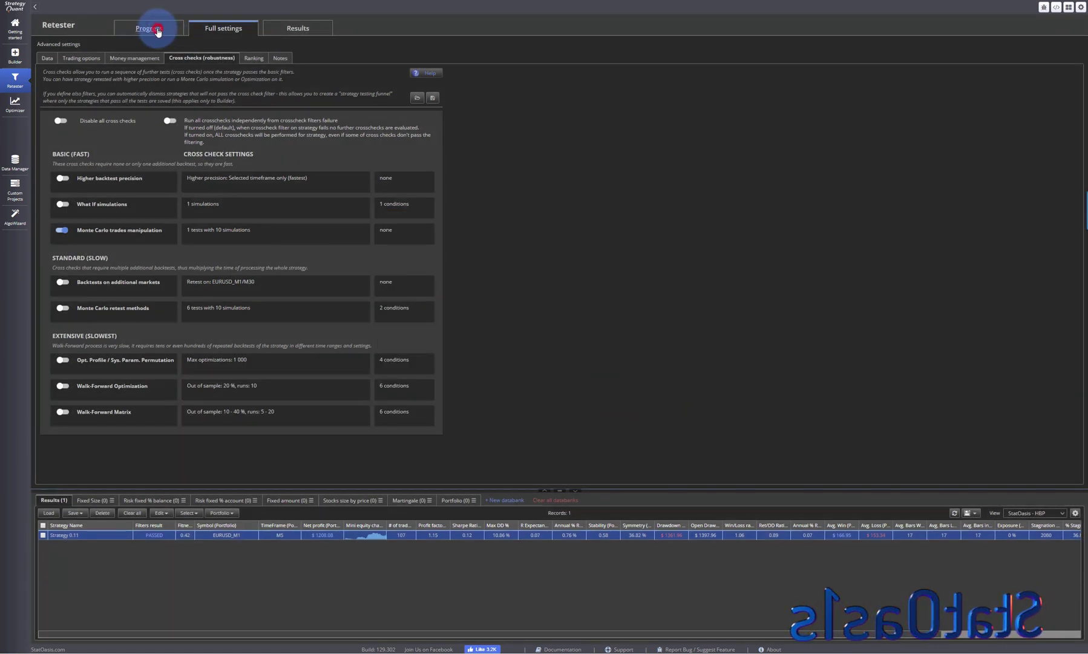
left_click(116, 55)
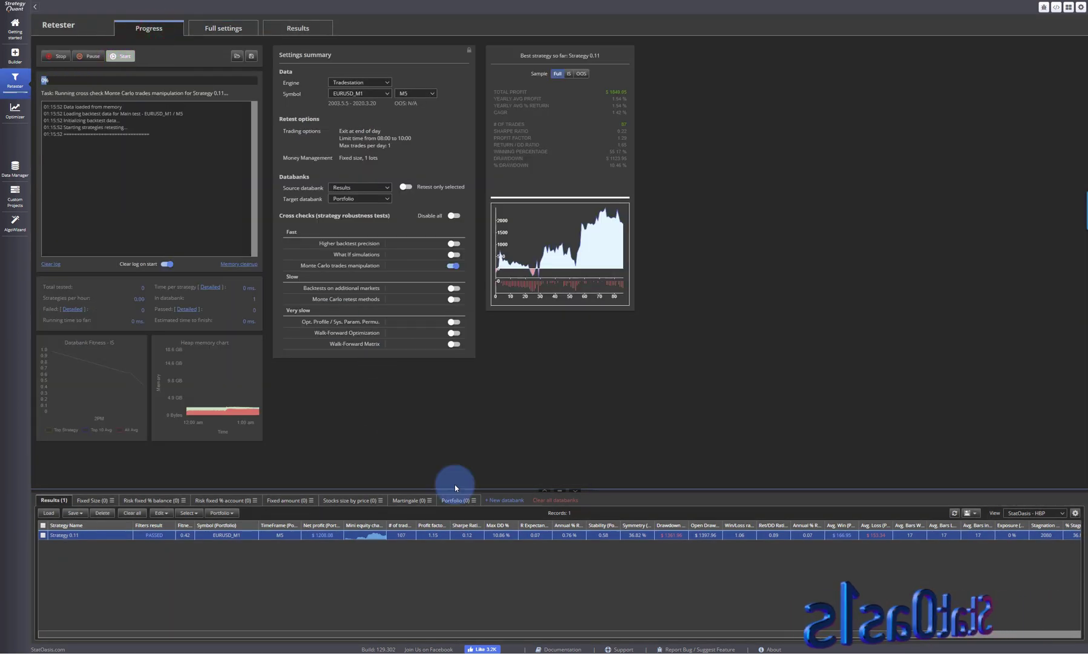
left_click(455, 500)
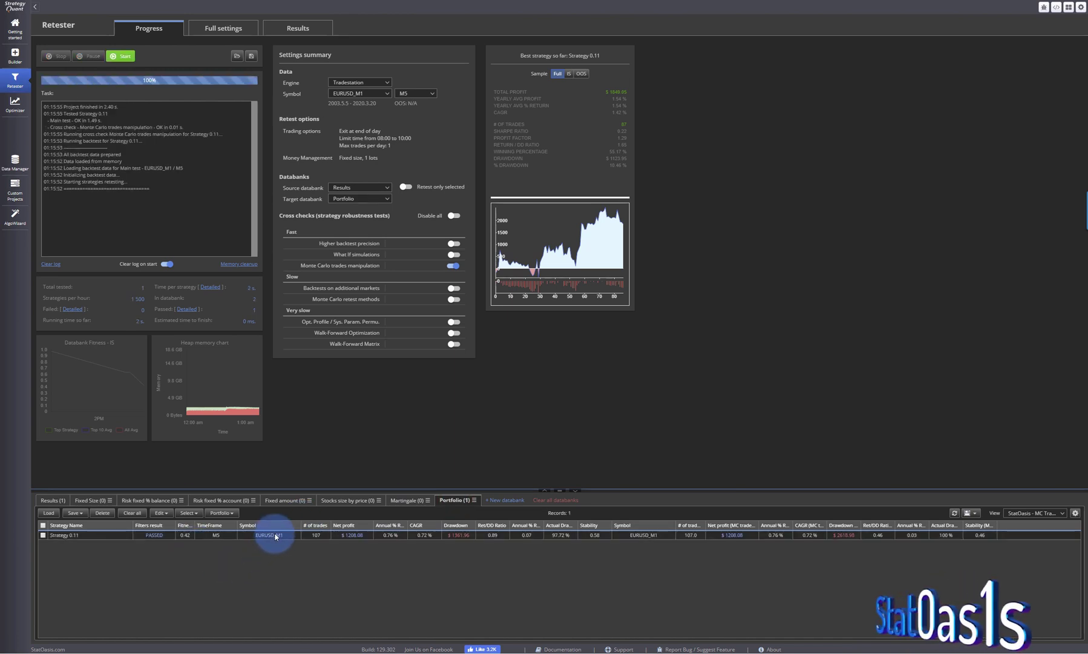
double_click(276, 535)
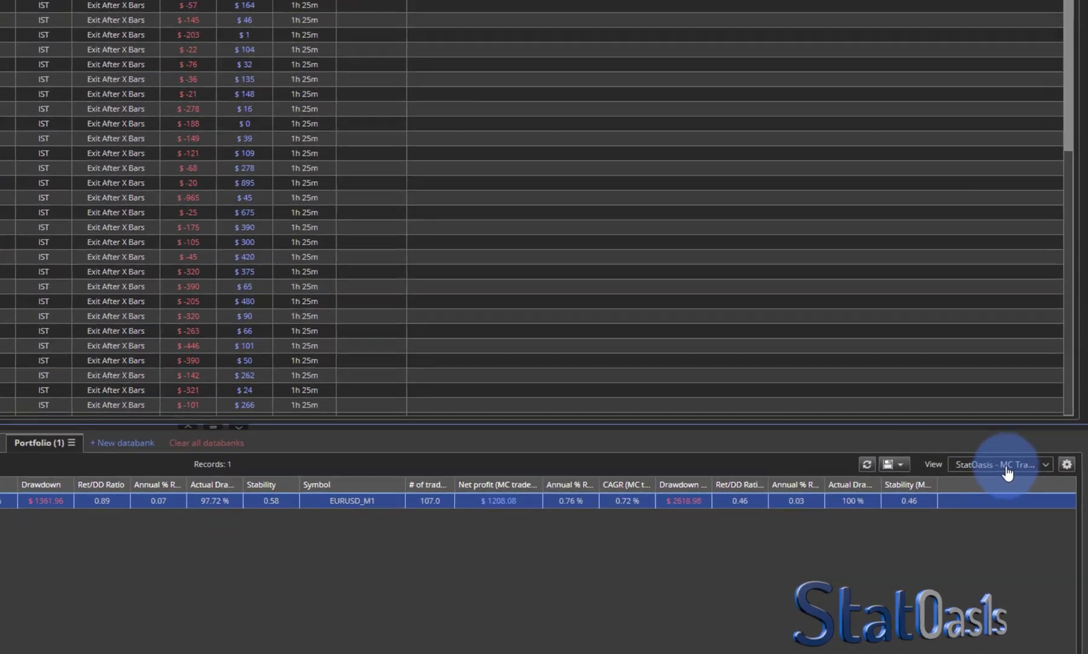
- Apply the StatOasis - MC Trade Manipulation view to the Portfolio databank and review the columns it contains
left_click(1038, 514)
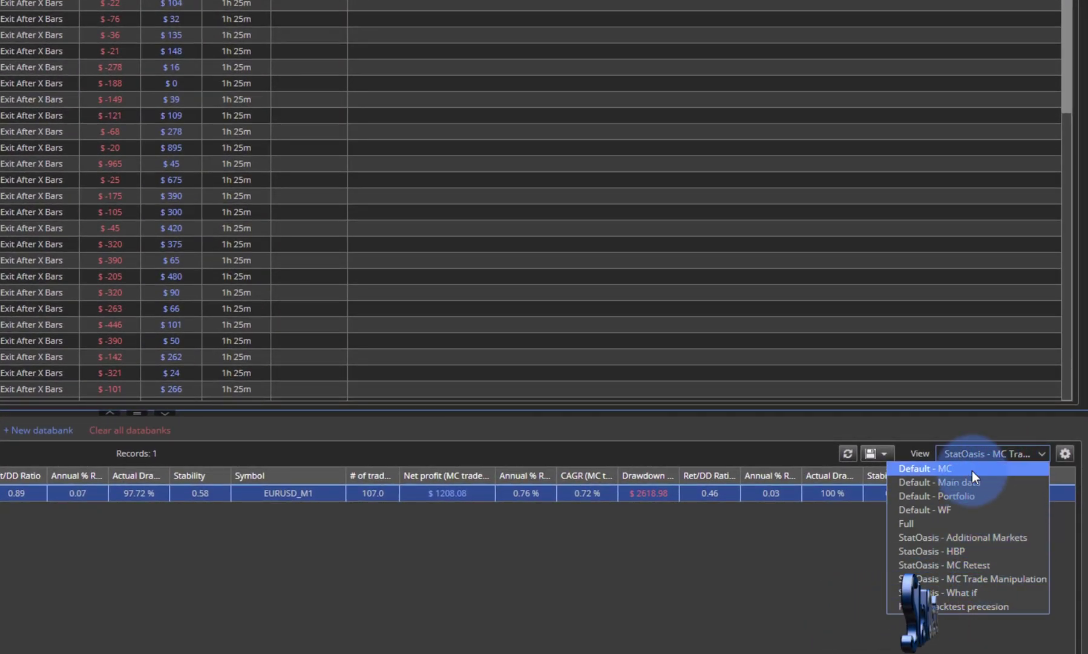
left_click(985, 579)
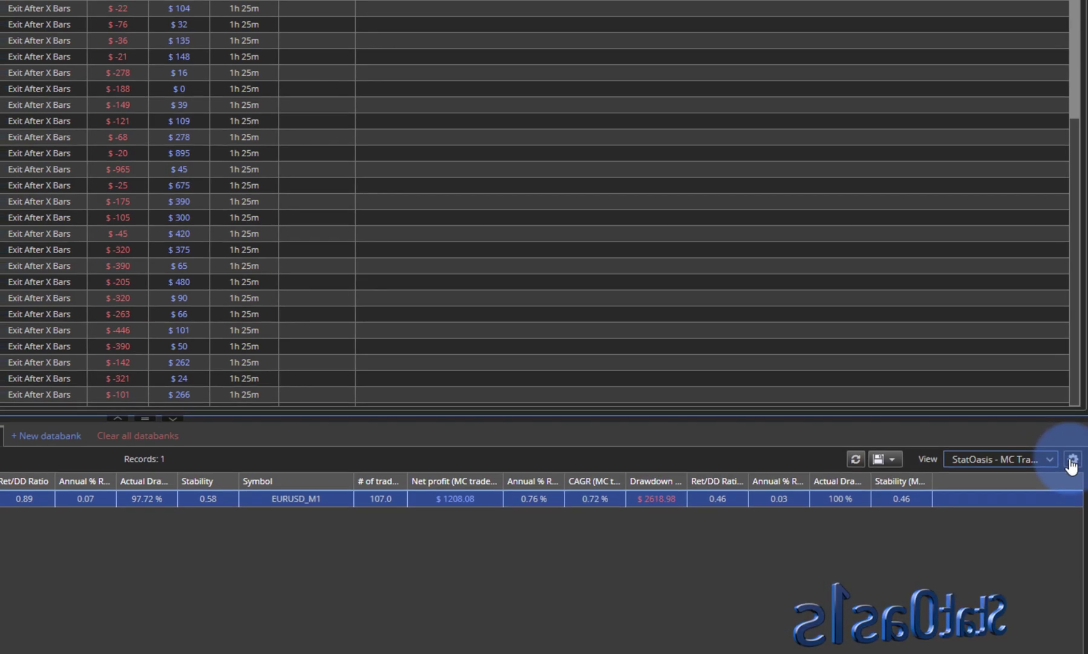
left_click(1066, 453)
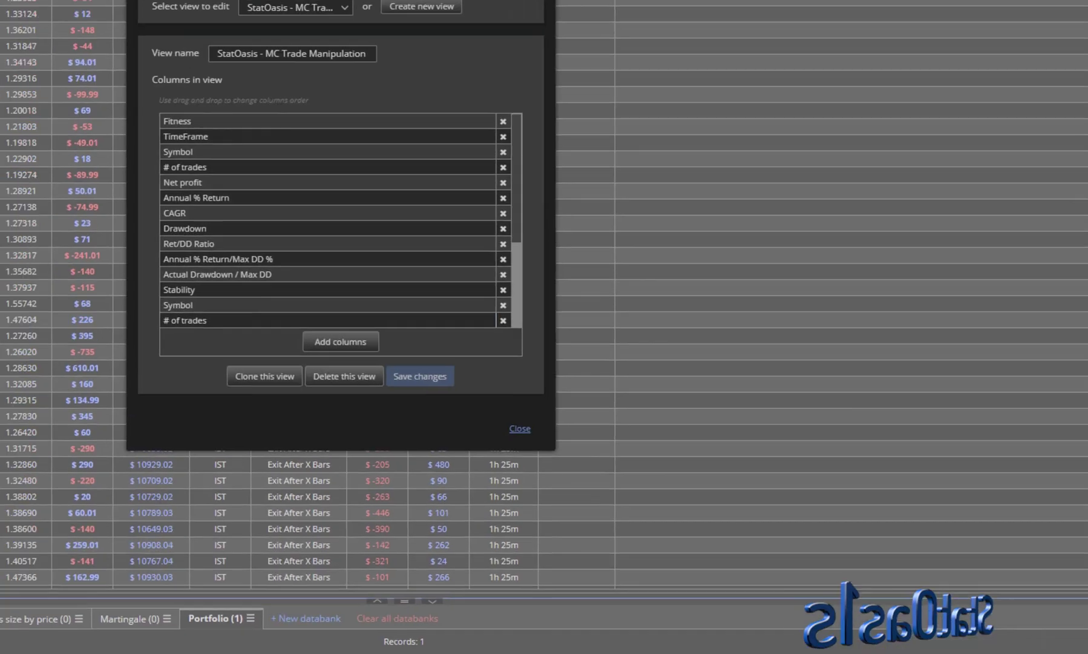
scroll(342, 259, "down", 3)
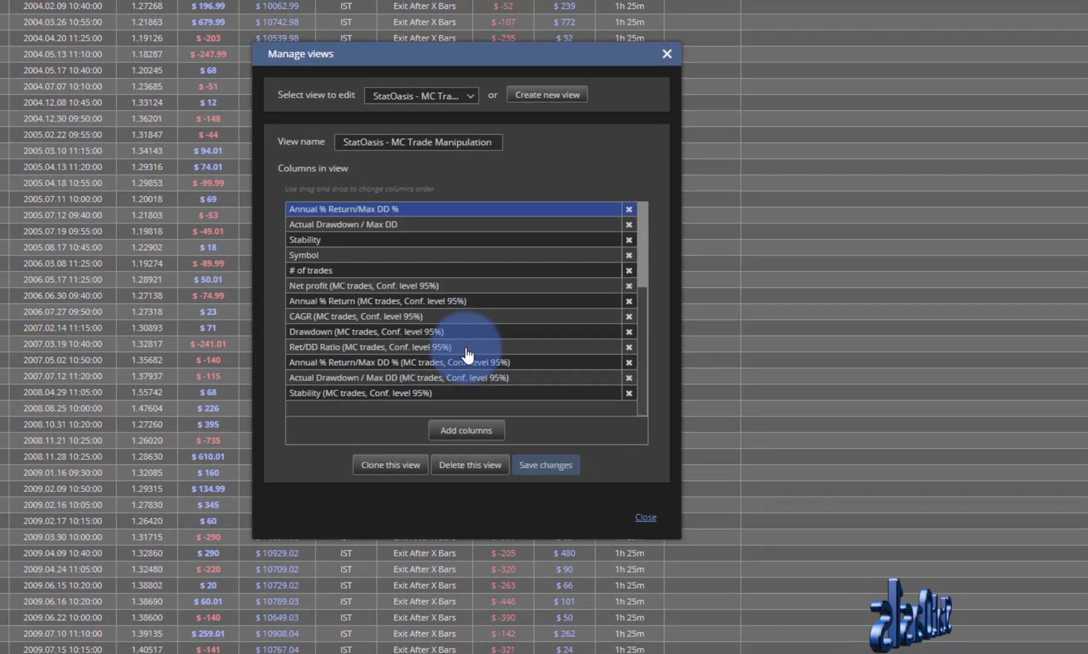
- Check the source backtest and confidence level of the Monte Carlo Net profit column, and close the view management
left_click(464, 291)
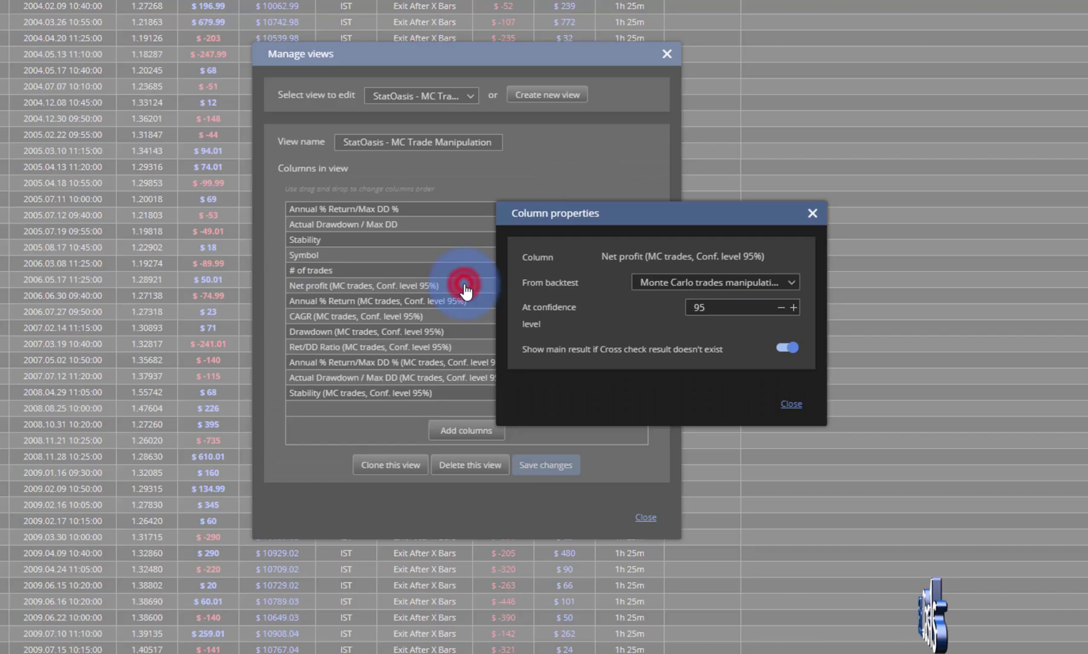
left_click(719, 293)
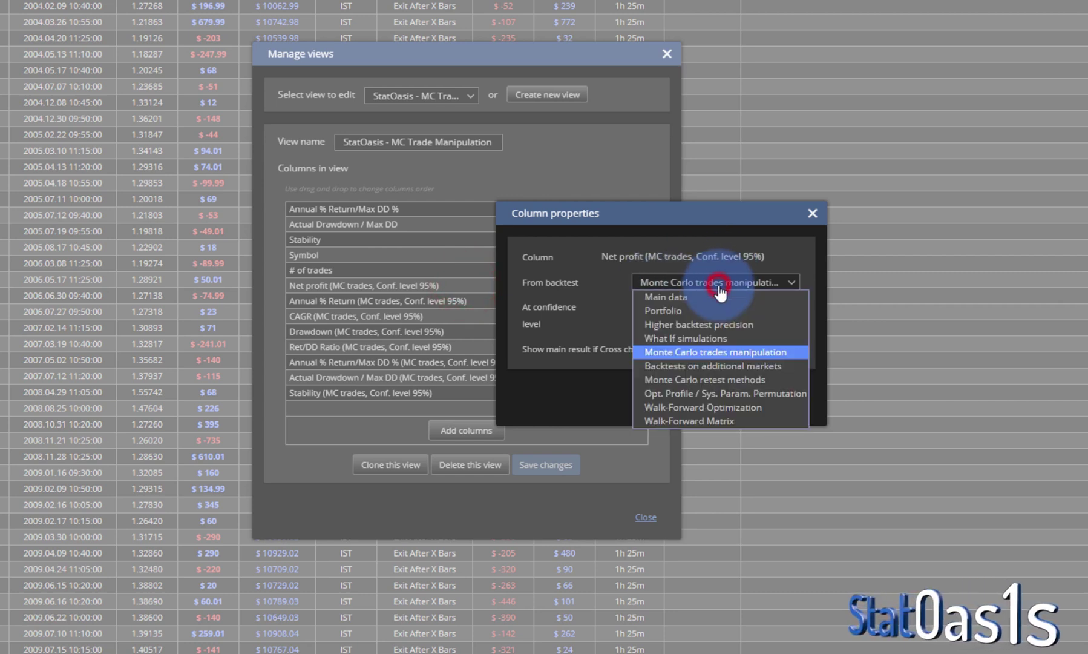
left_click(709, 352)
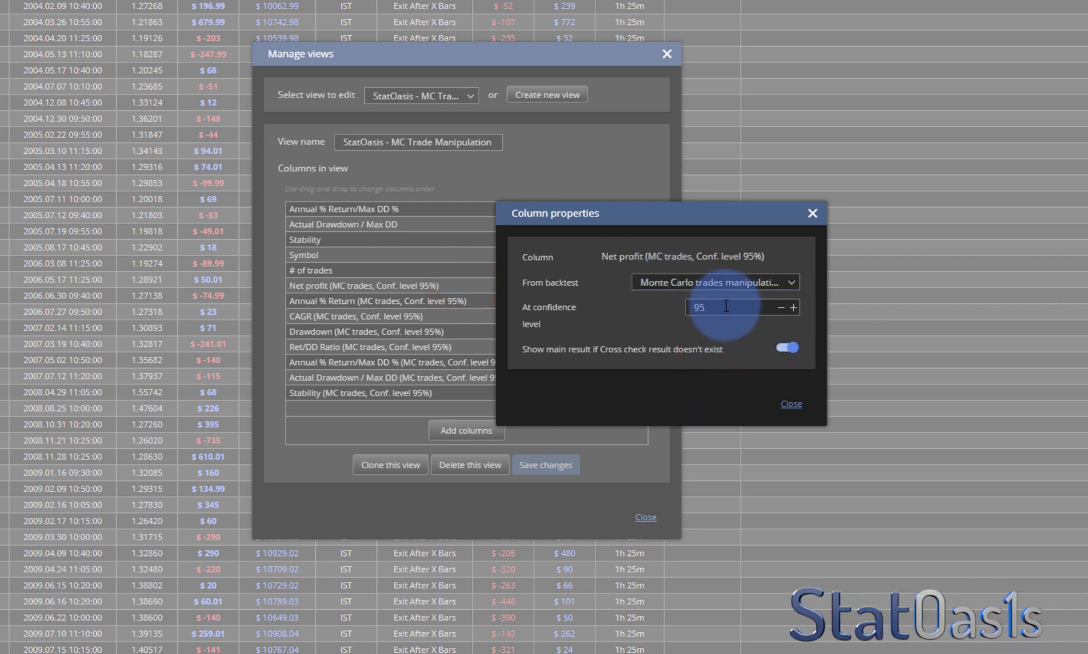
double_click(711, 306)
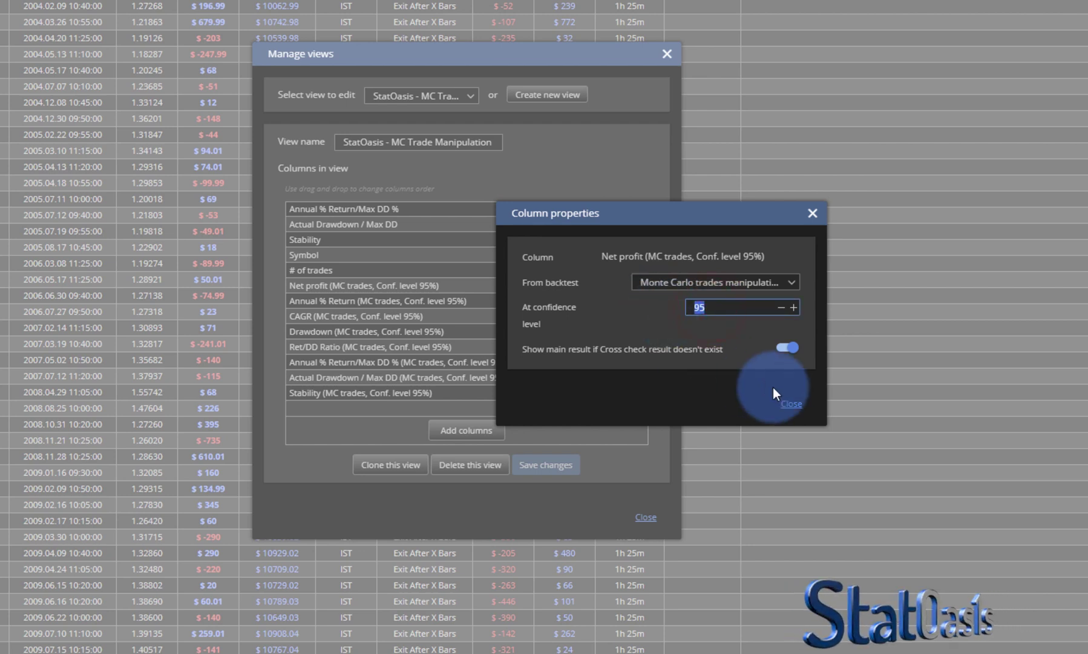
left_click(791, 404)
left_click(644, 517)
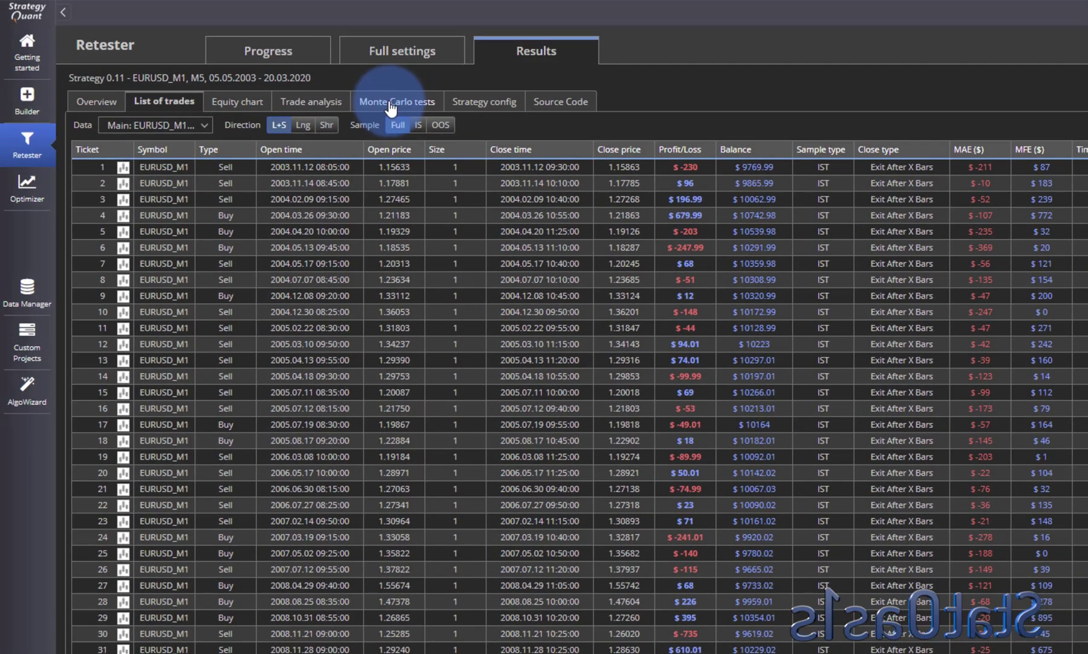
- Examine the 95 % confidence level in the Monte Carlo test results and compare the additional columns using New view
left_click(391, 103)
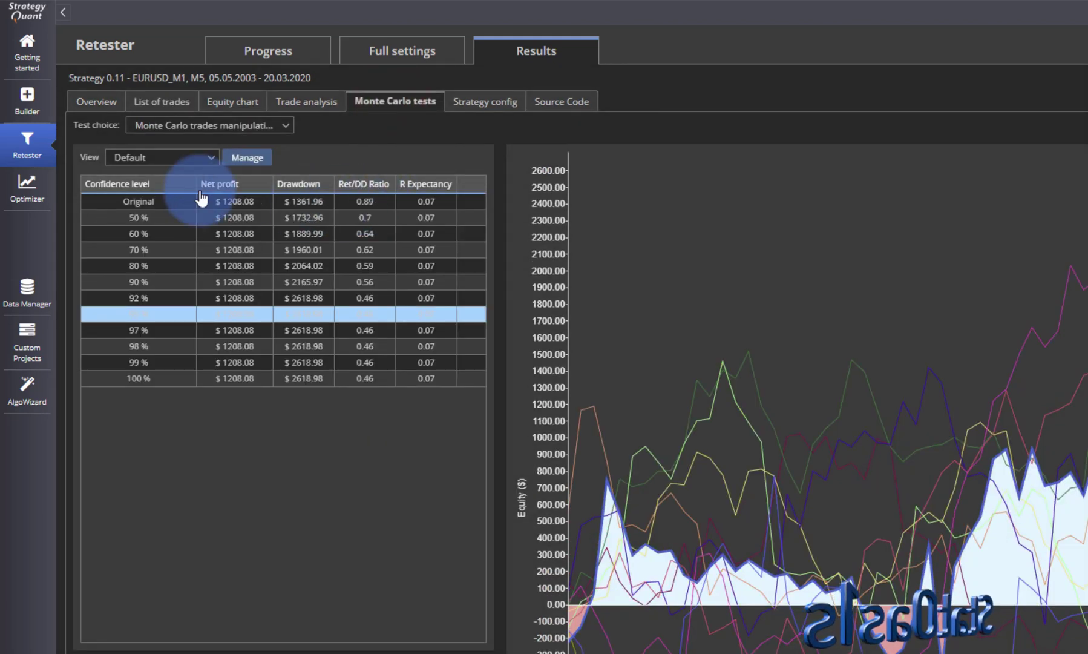
left_click(155, 314)
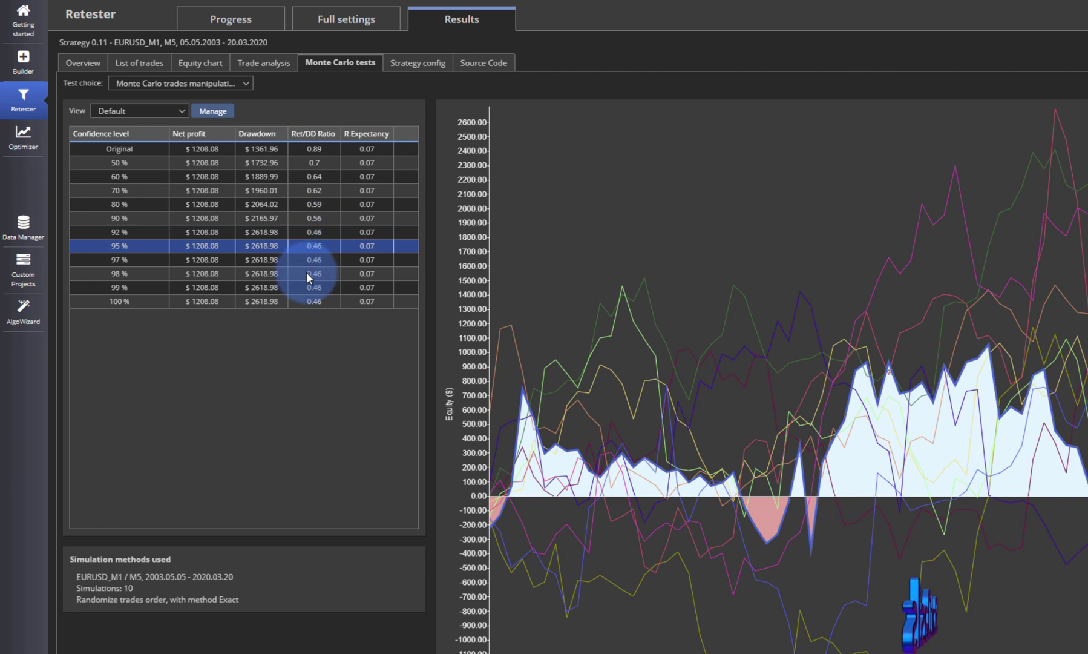
left_click(176, 111)
left_click(162, 134)
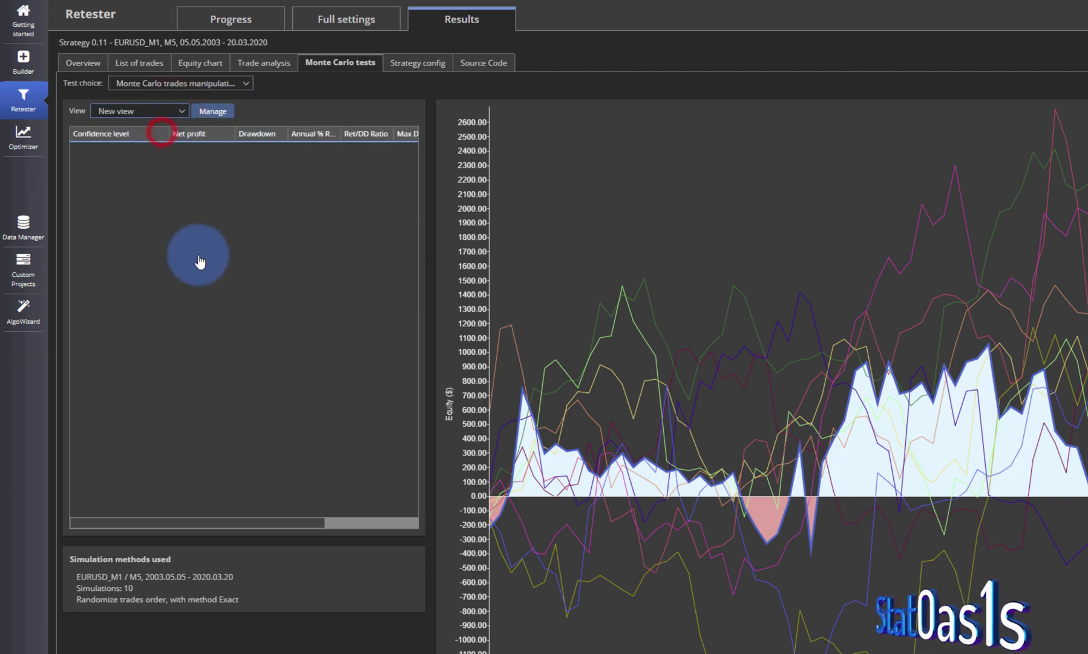
left_click_drag(197, 520, 290, 524)
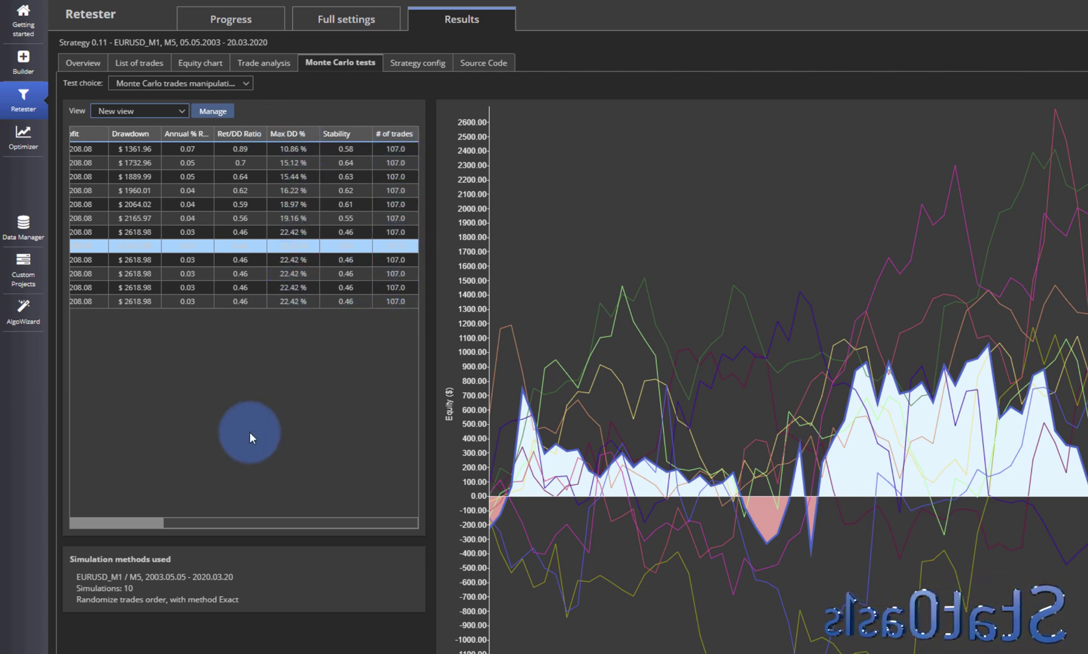
left_click_drag(194, 524, 84, 521)
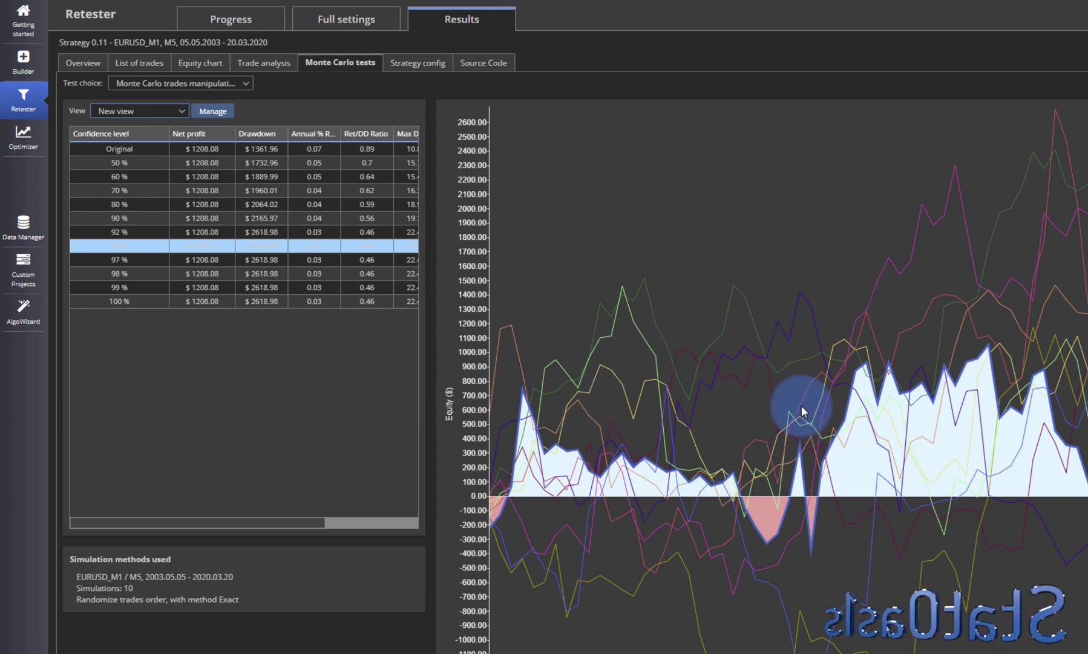
- Change the Monte Carlo trades manipulation method for randomizing trades order to Resampling and save the cross check
left_click(334, 17)
left_click(353, 340)
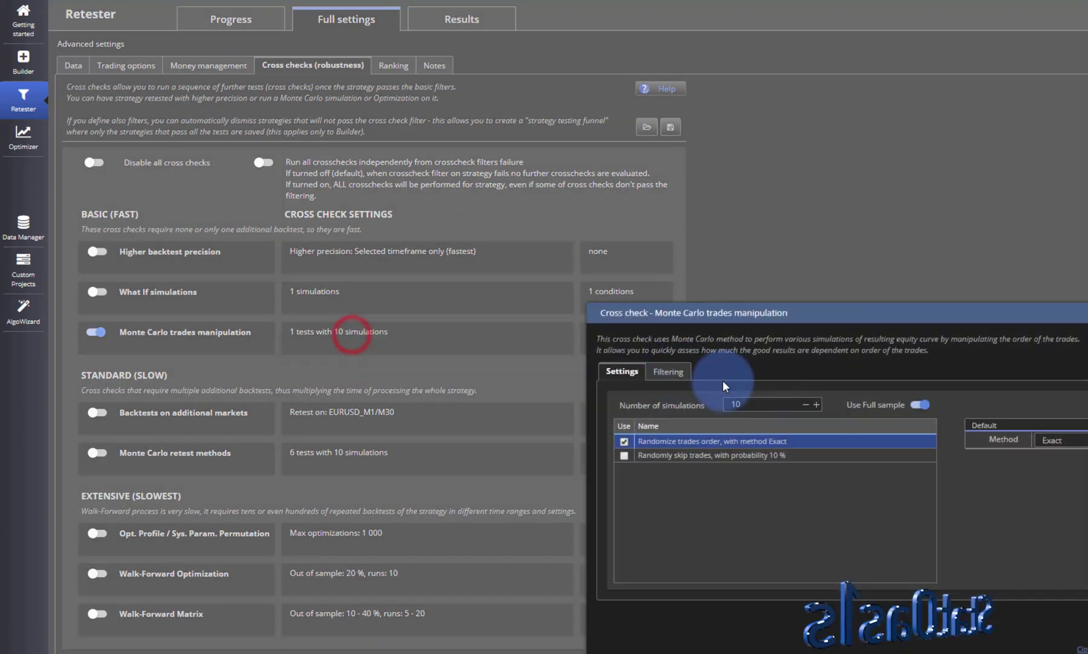
left_click(1063, 443)
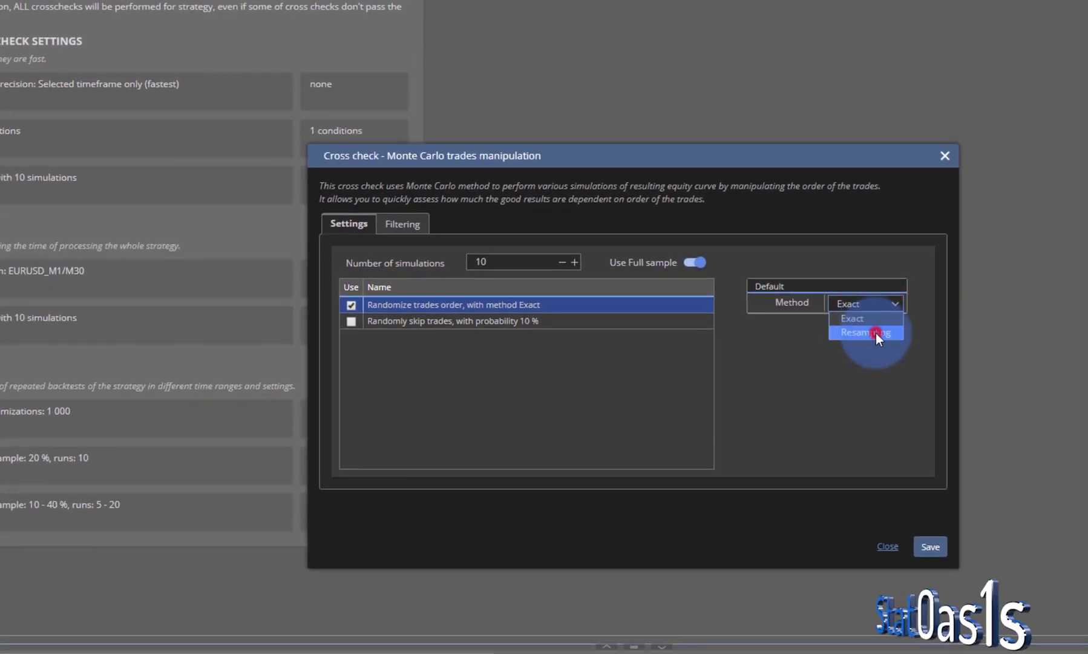
left_click(874, 332)
left_click(926, 551)
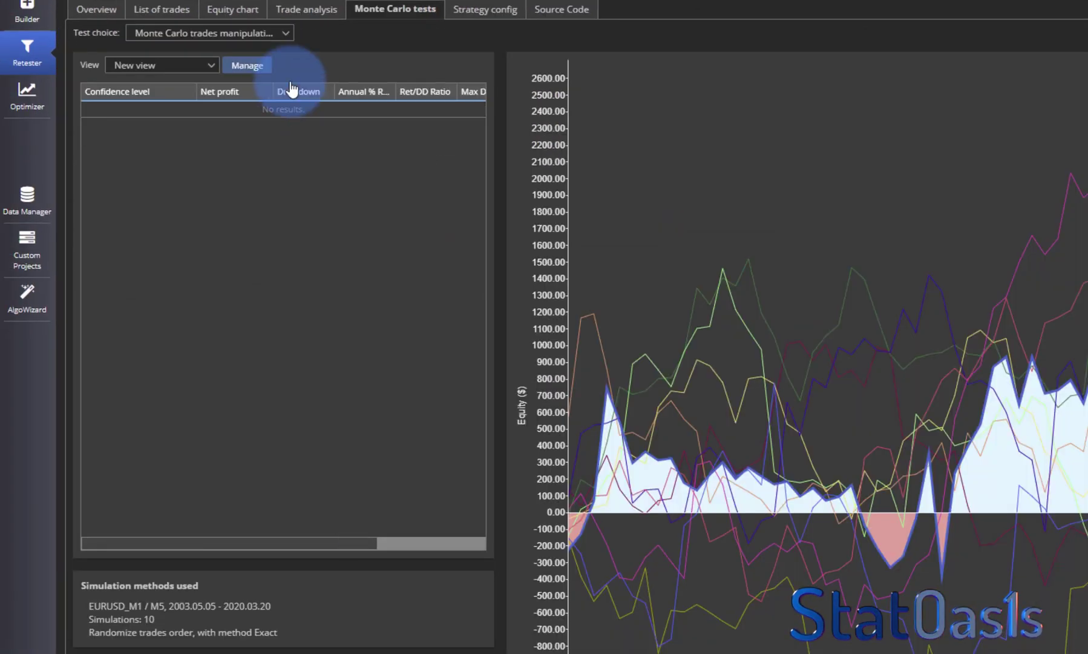
- Check the strategy's list of trades, save the cross check with trades order randomized by Resampling, and run the retest
left_click(173, 12)
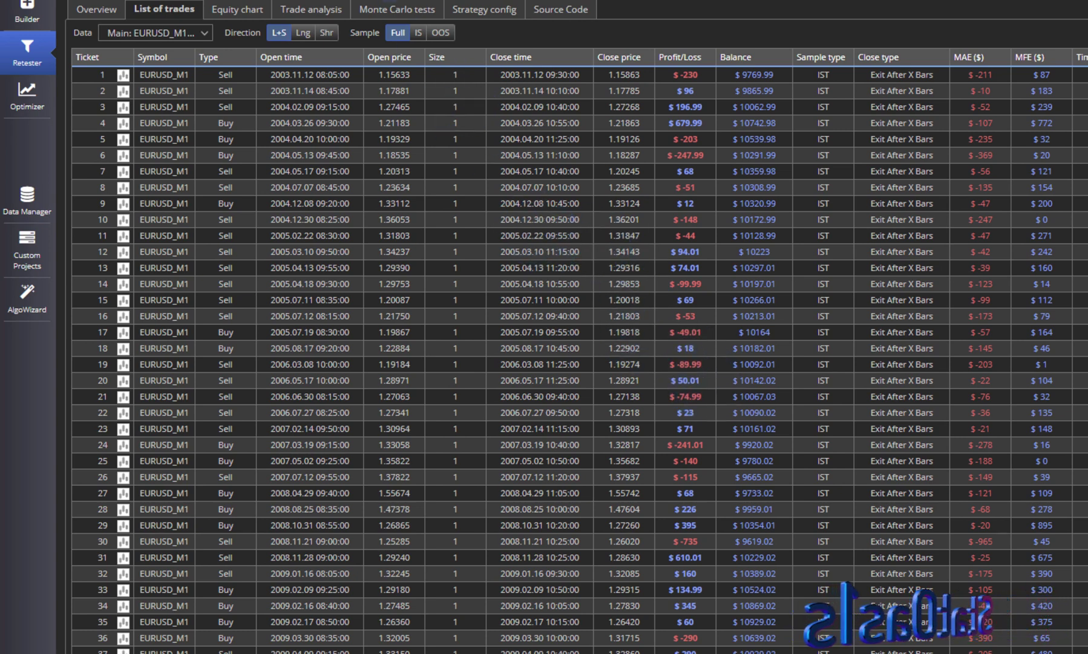
left_click(447, 1)
left_click(390, 324)
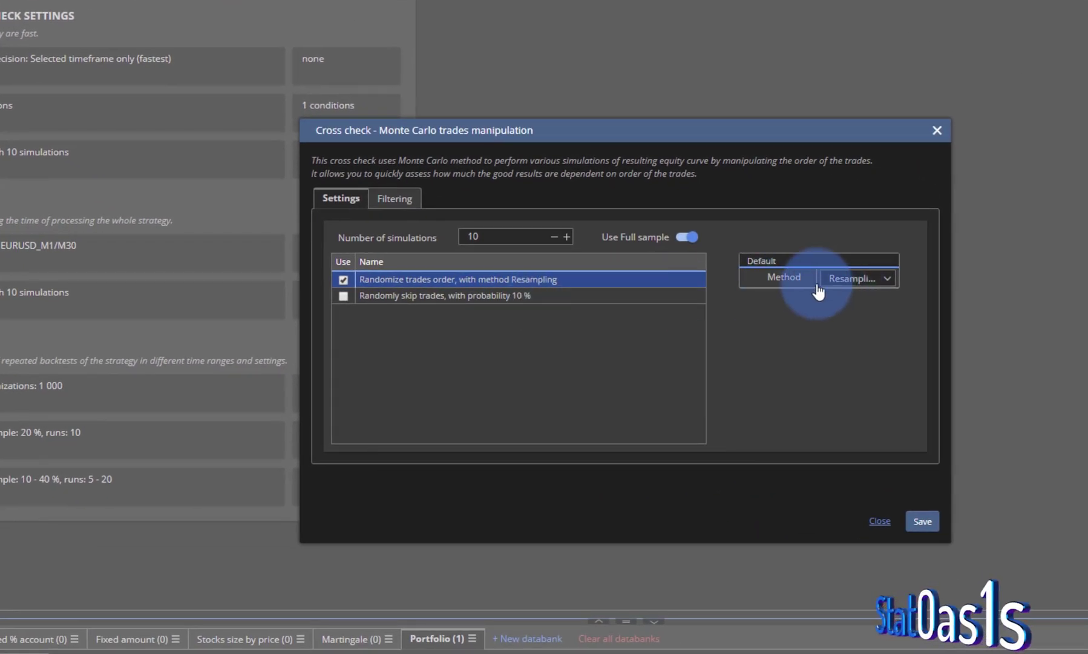
left_click(937, 527)
left_click(149, 28)
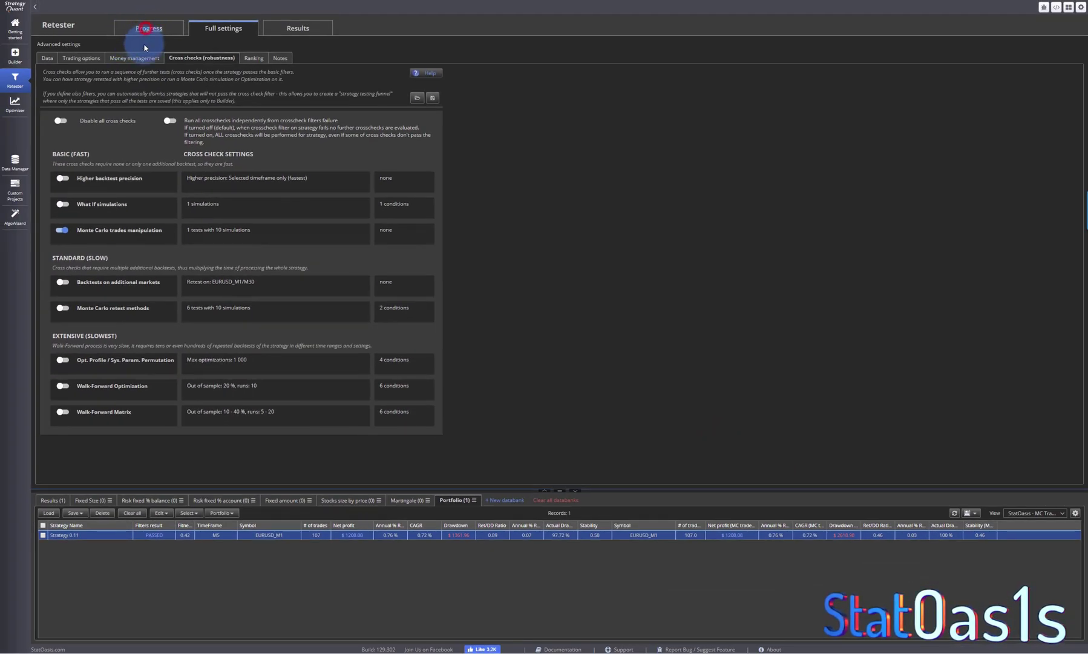
left_click(123, 56)
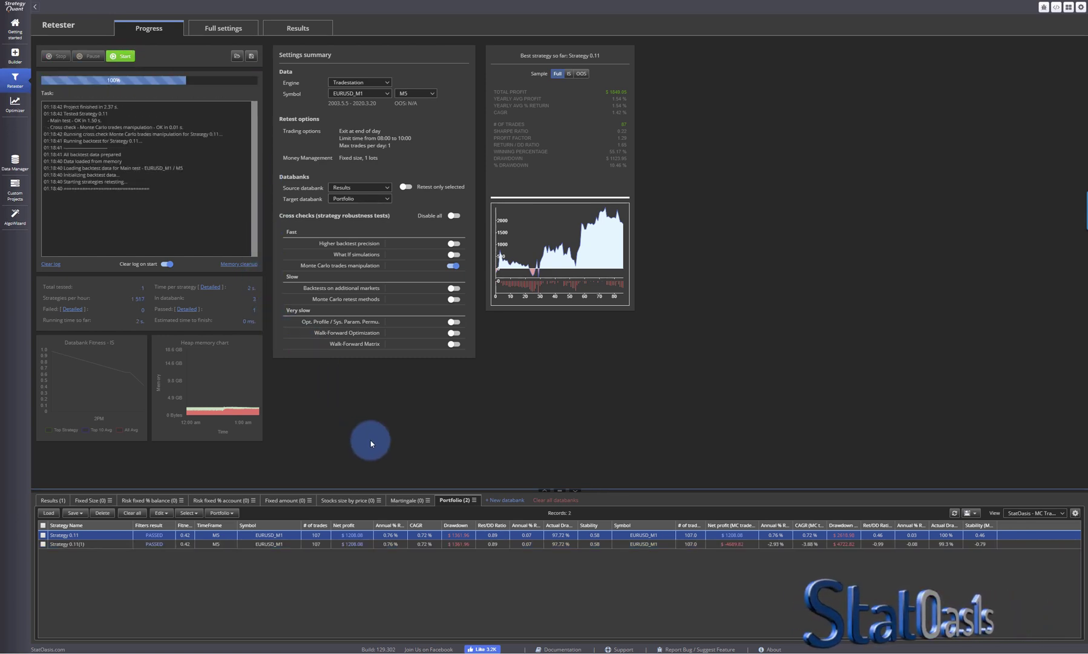
- Open the Monte Carlo tests of Strategy 0.11(1) and compare its net profit across the 50 % to 100 % confidence levels
double_click(360, 544)
left_click(219, 58)
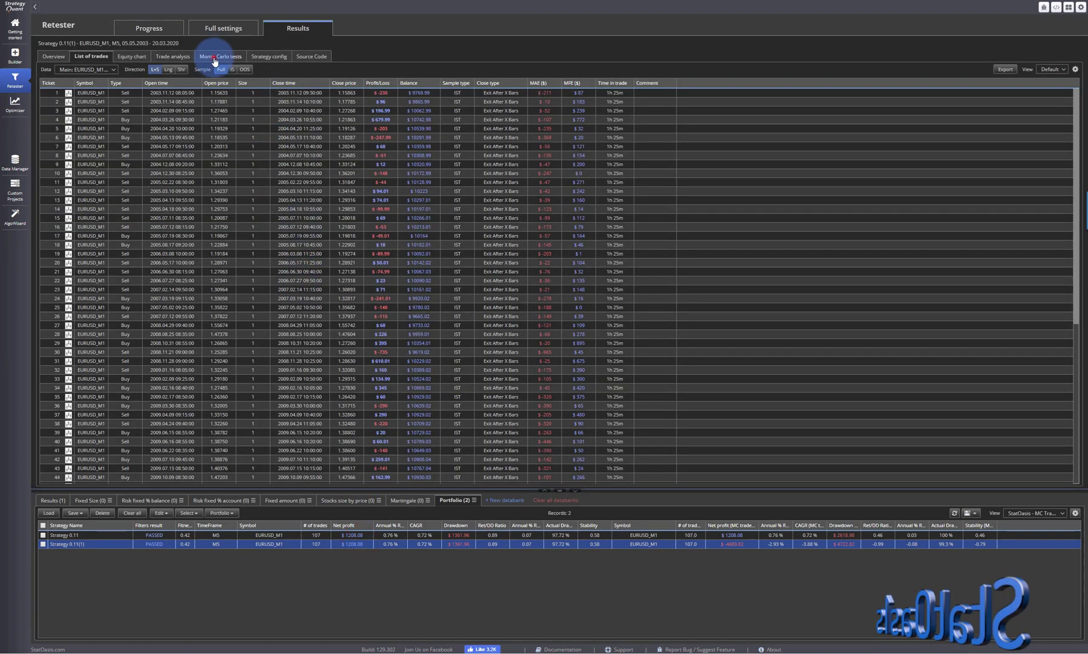
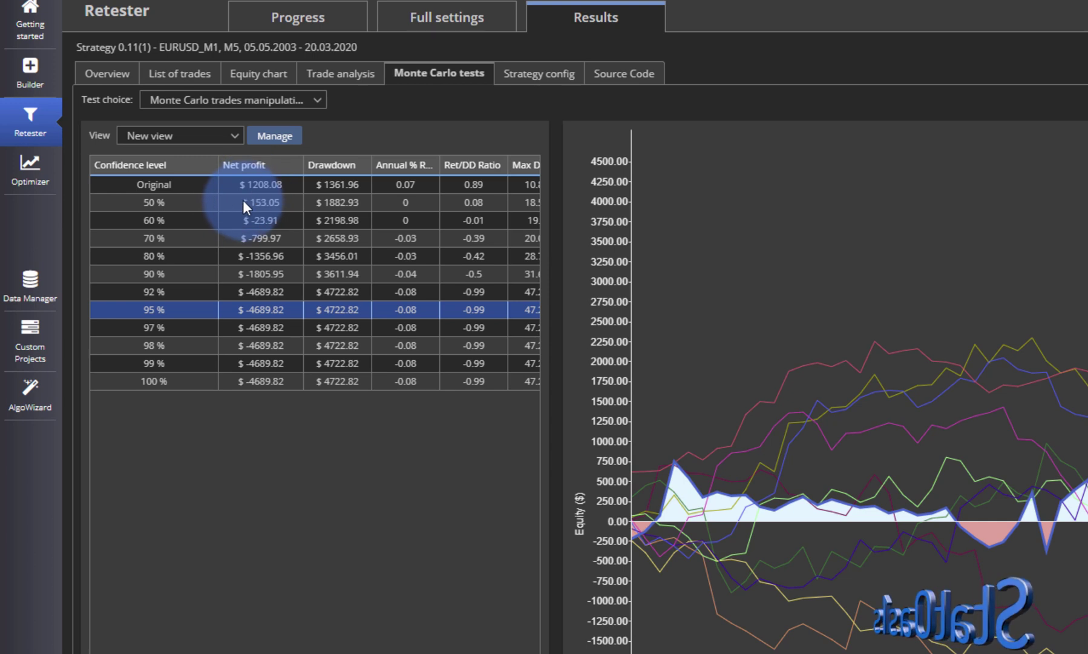
left_click(277, 204)
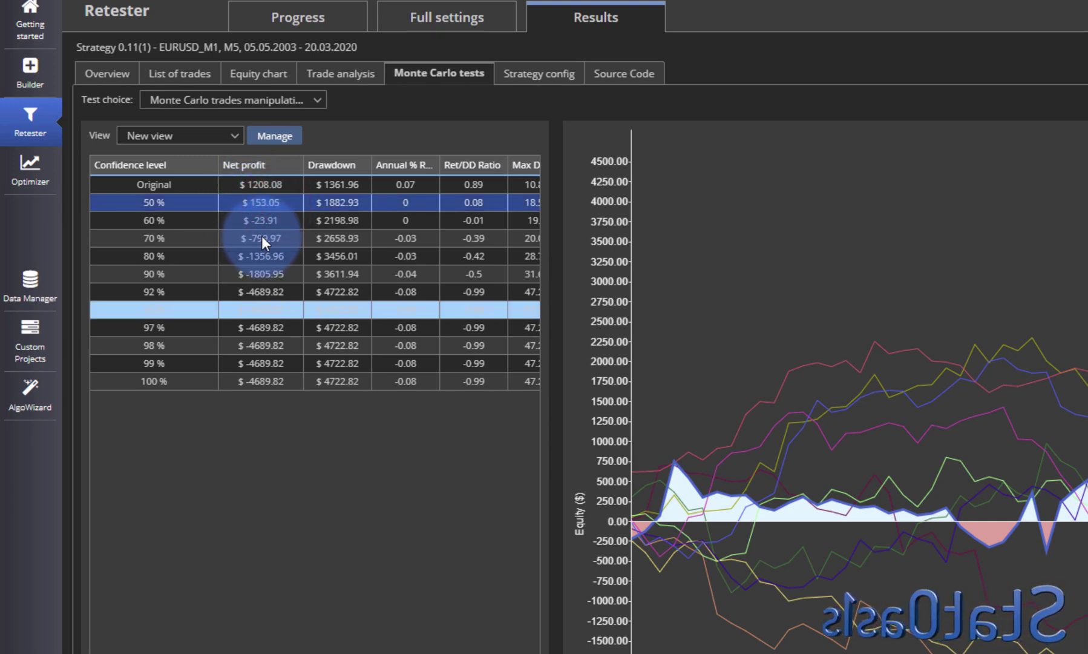
left_click(280, 220)
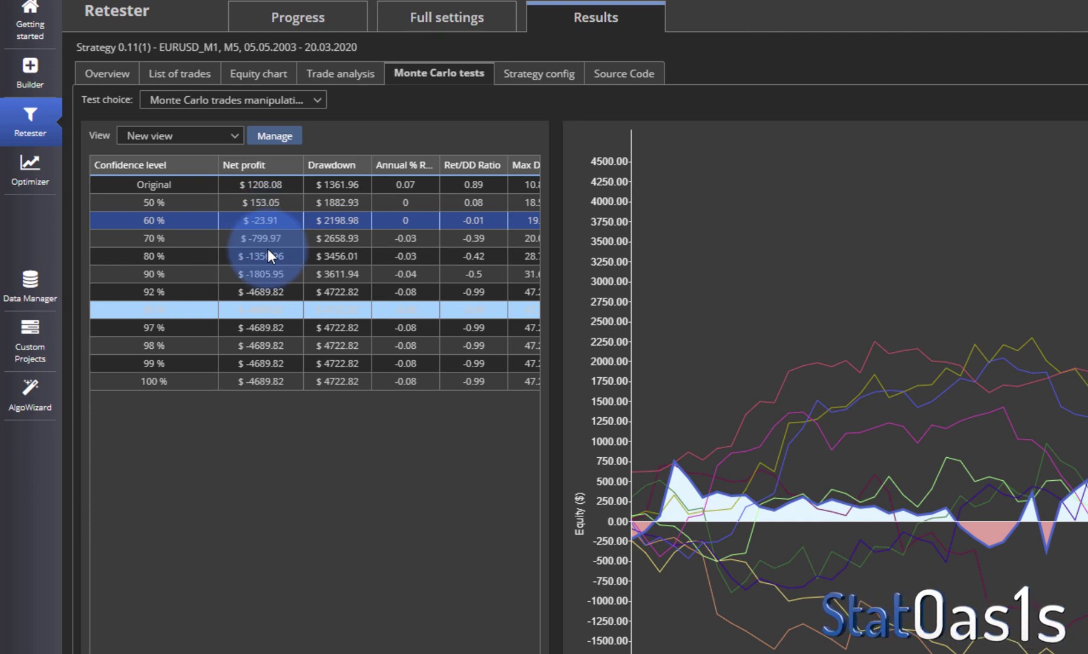
left_click(255, 237)
left_click(242, 262)
left_click(186, 311)
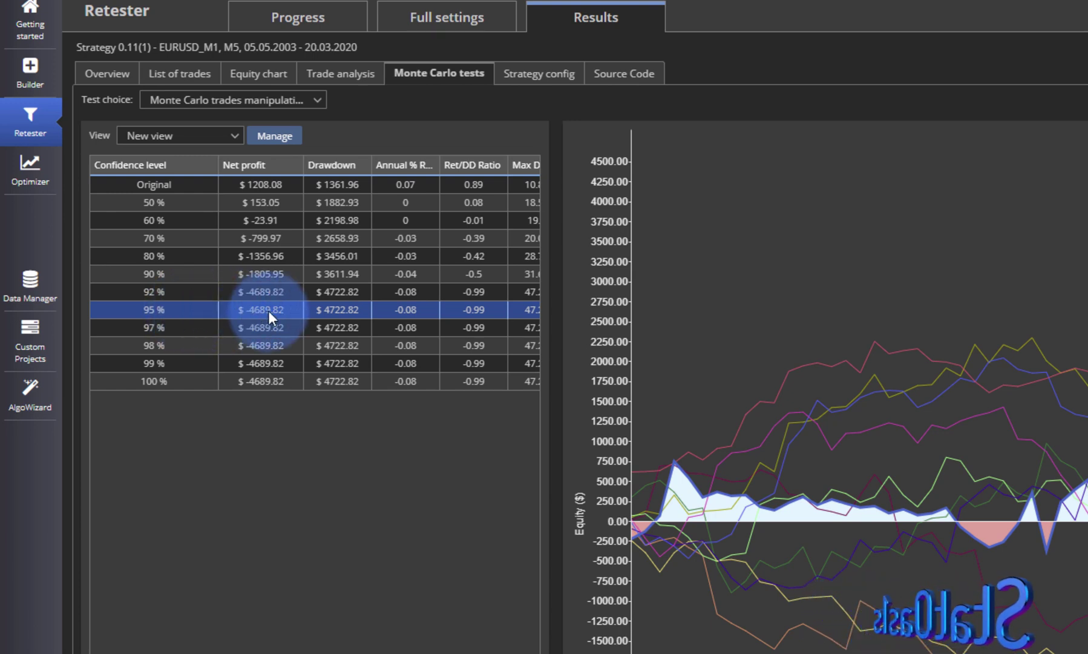
left_click(193, 381)
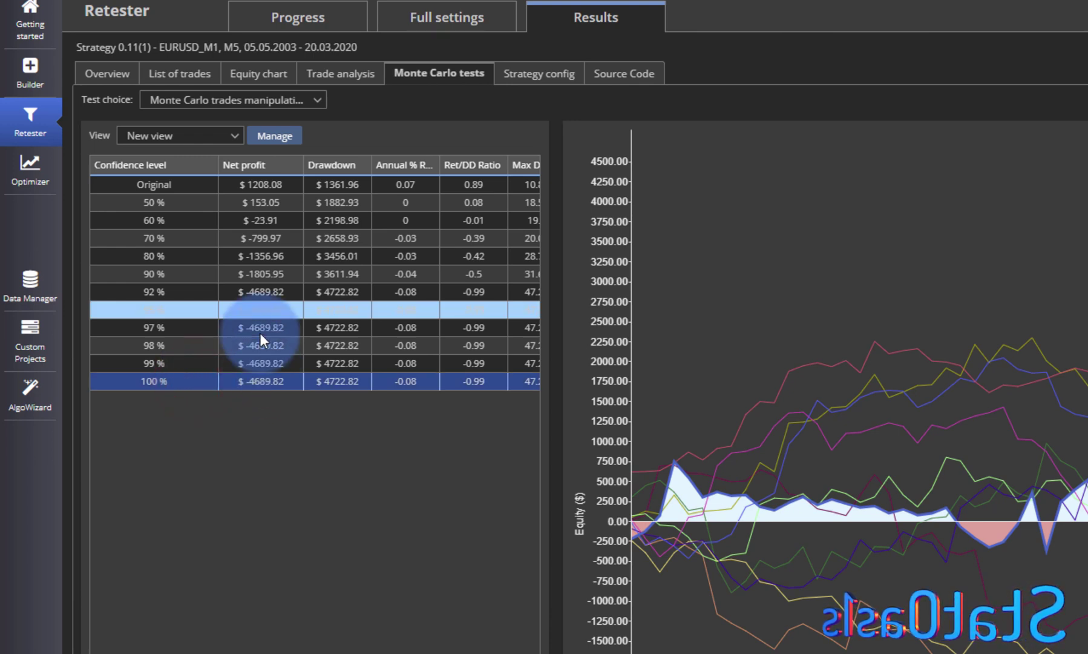
left_click(260, 220)
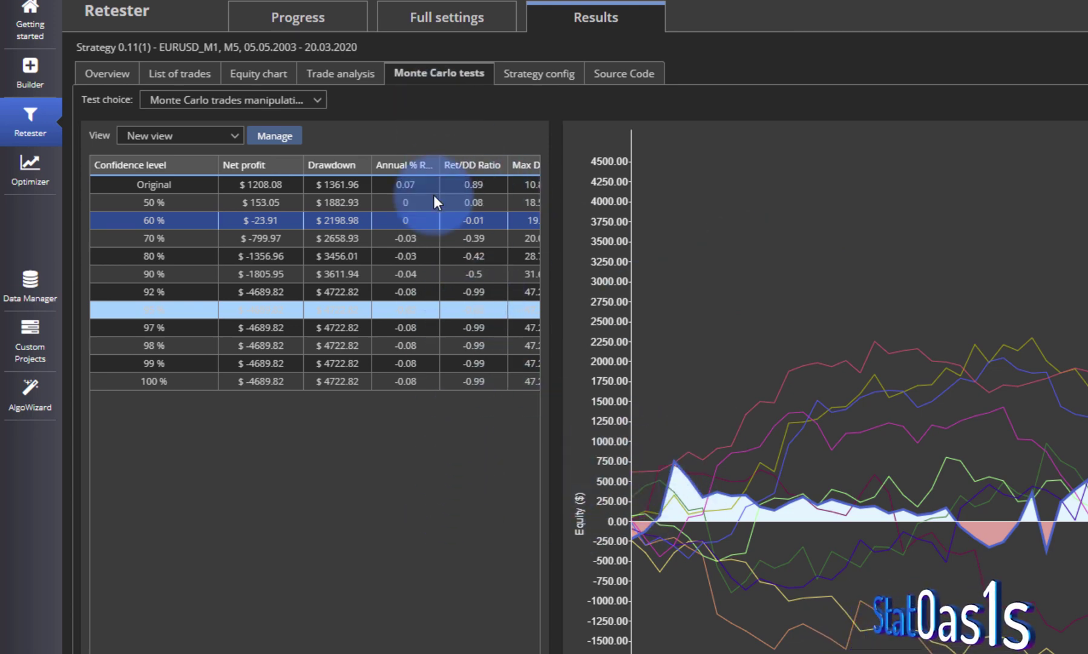
- Set the Monte Carlo trades manipulation cross check to 100 simulations and rerun the retest
left_click(433, 33)
left_click(445, 418)
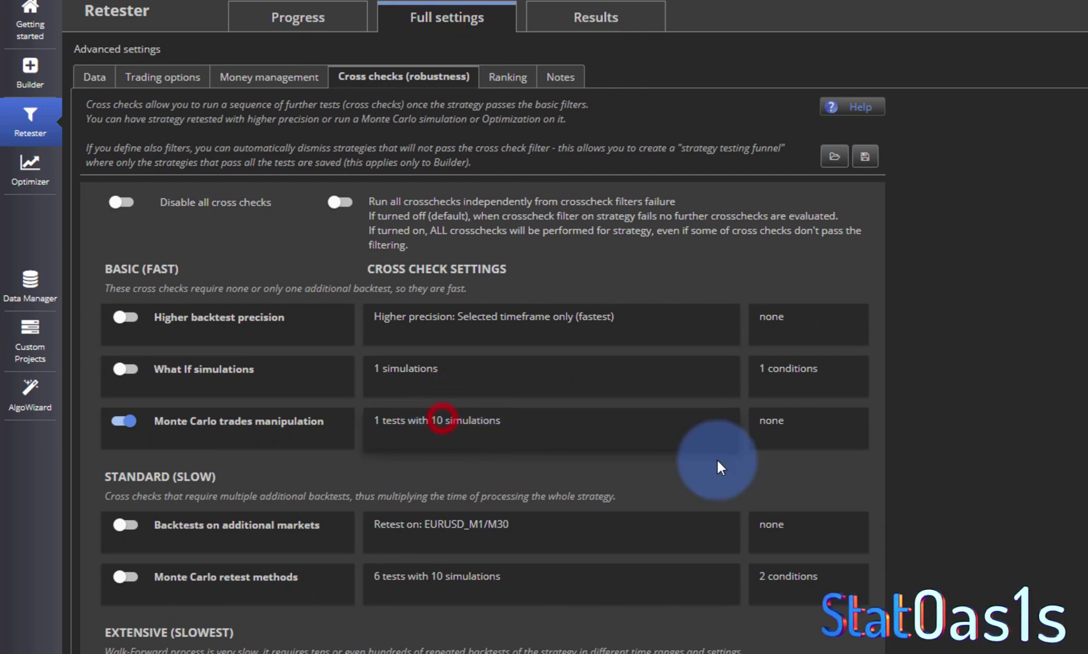
left_click(988, 509)
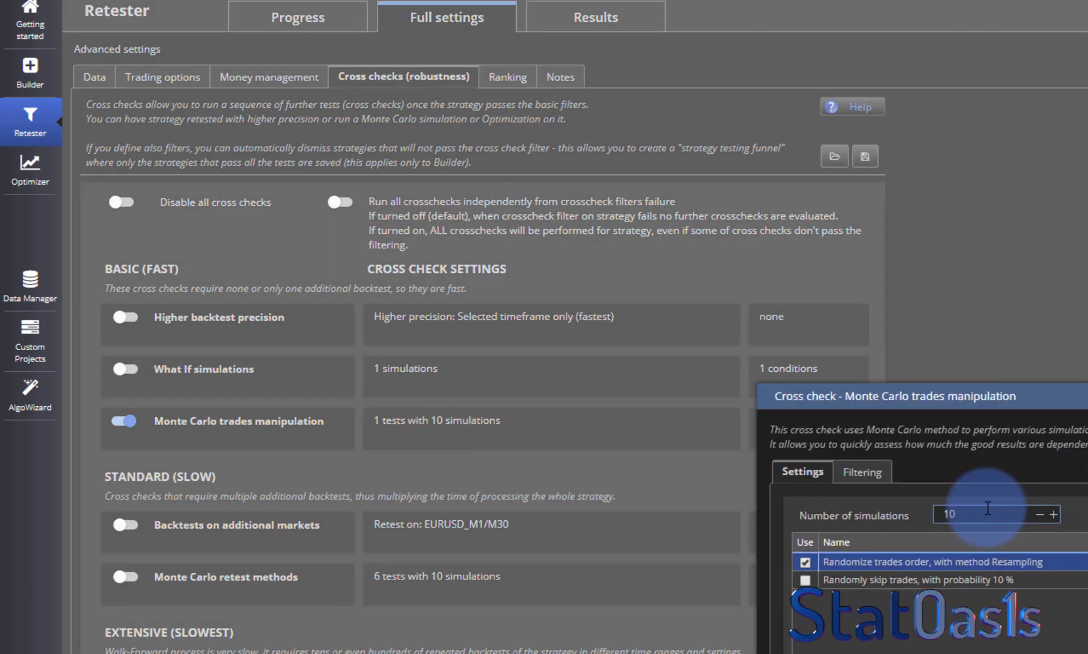
key("Return")
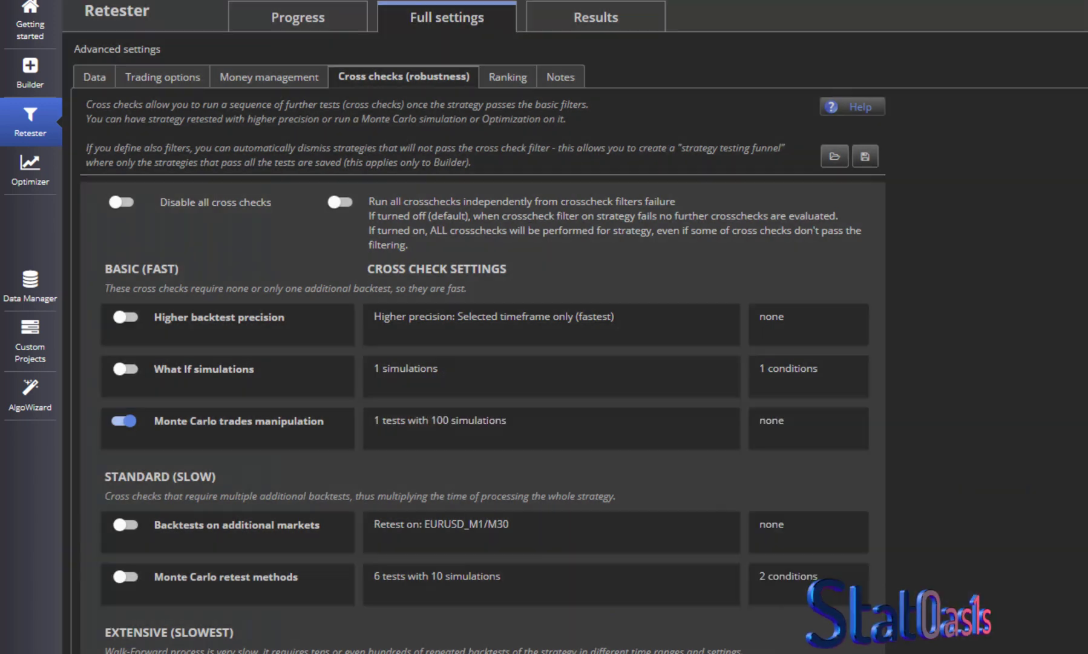
left_click(288, 18)
left_click(226, 71)
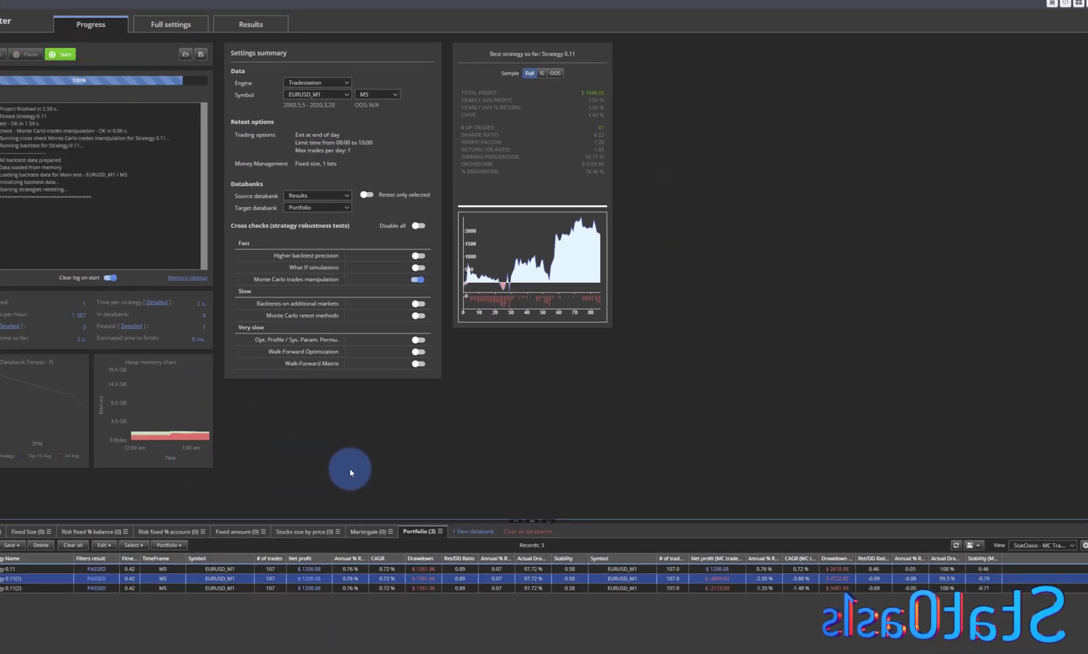
- Compare the Monte Carlo confidence levels of Strategy 0.11(2) with Strategy 0.11(1), examining the 60 %, 70 % and 80 % rows
double_click(237, 587)
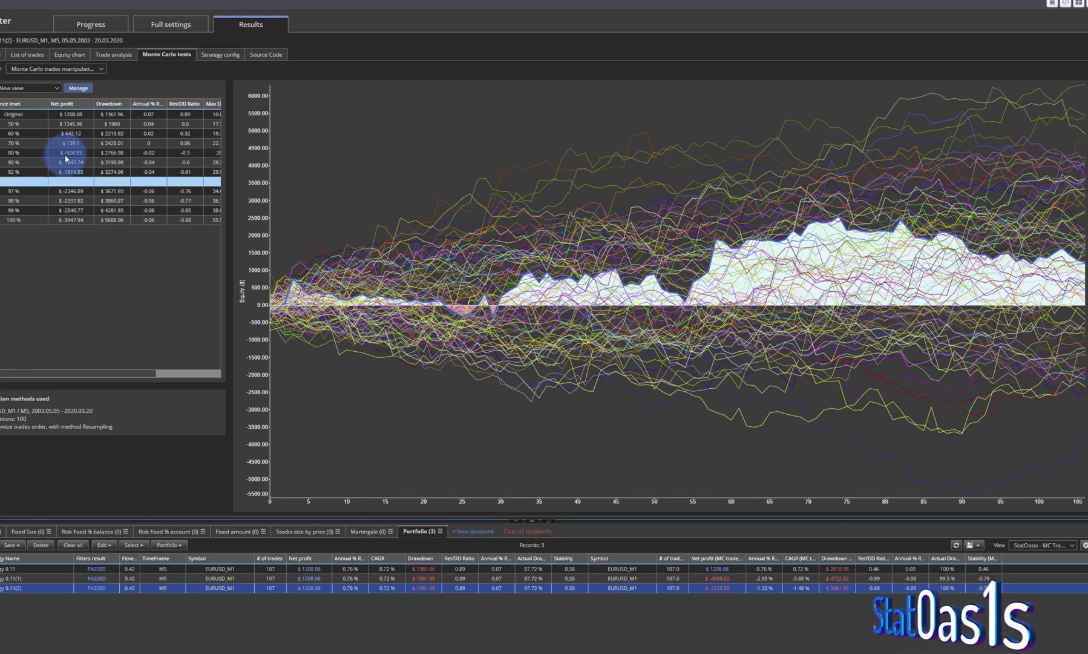
left_click(383, 578)
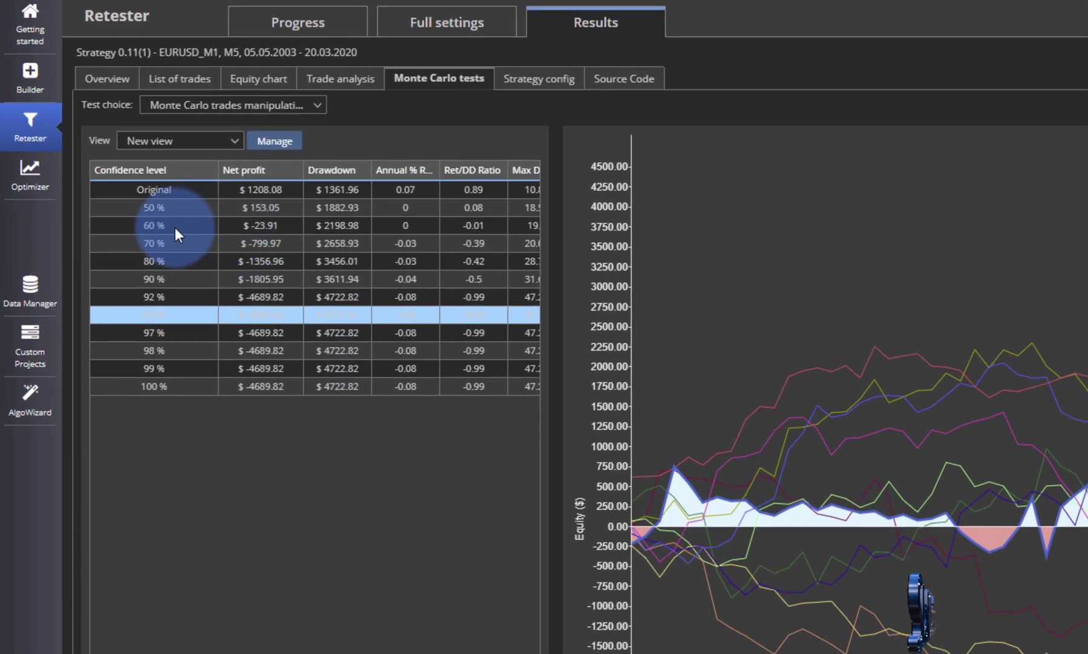
left_click(127, 197)
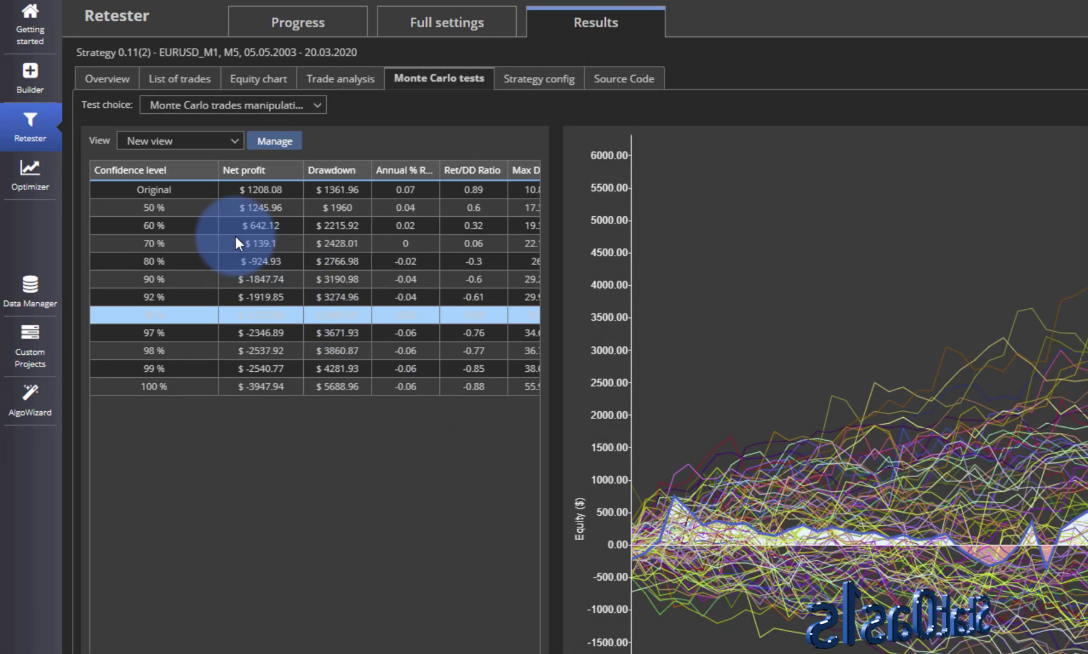
left_click(262, 227)
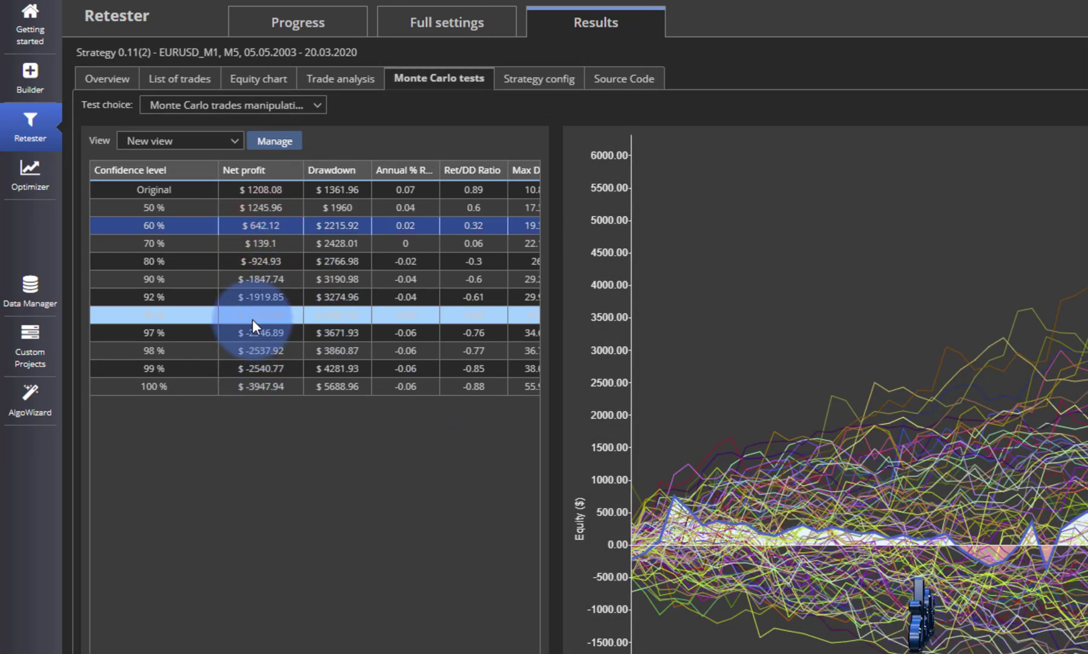
left_click(251, 243)
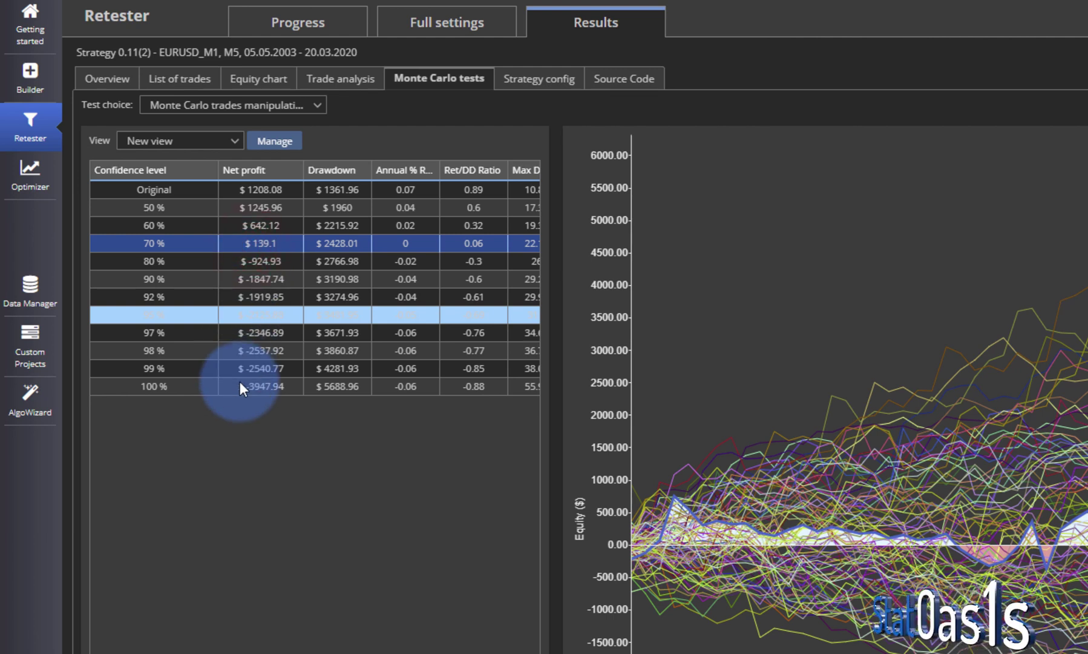
left_click(259, 259)
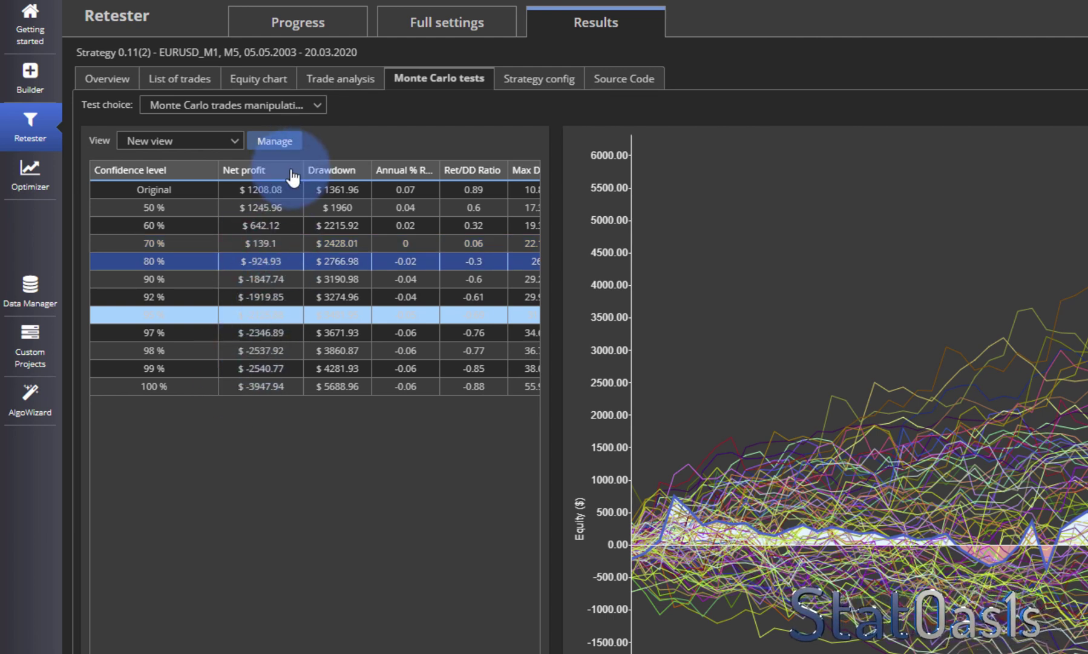
- Increase the Monte Carlo trades manipulation cross check to 1000 simulations and retest the strategy
left_click(446, 25)
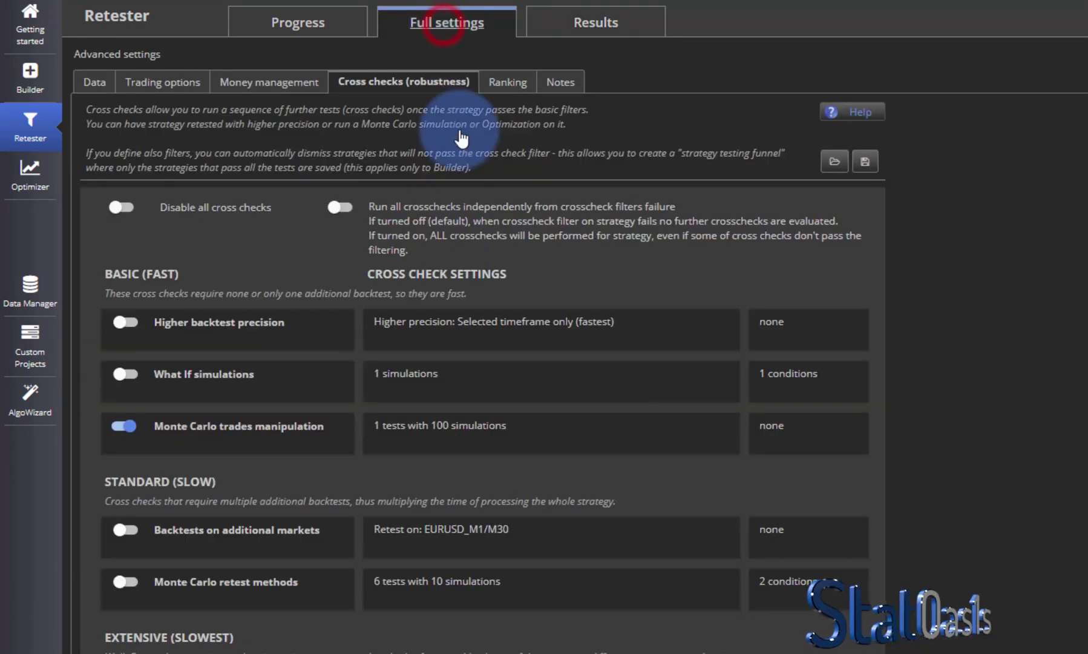
left_click(486, 424)
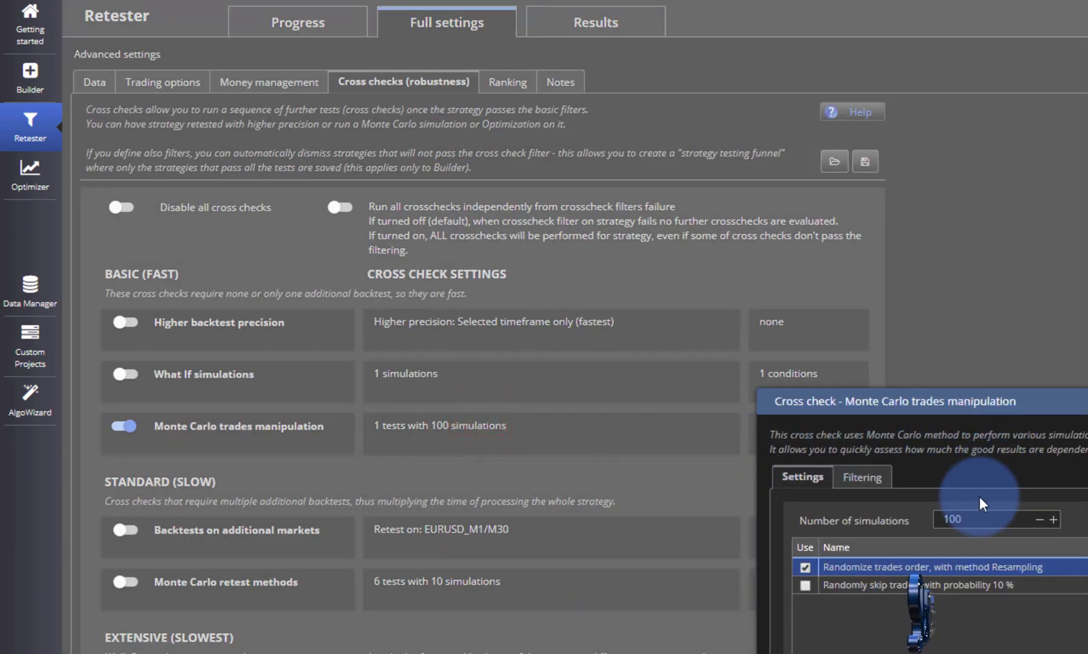
left_click(990, 520)
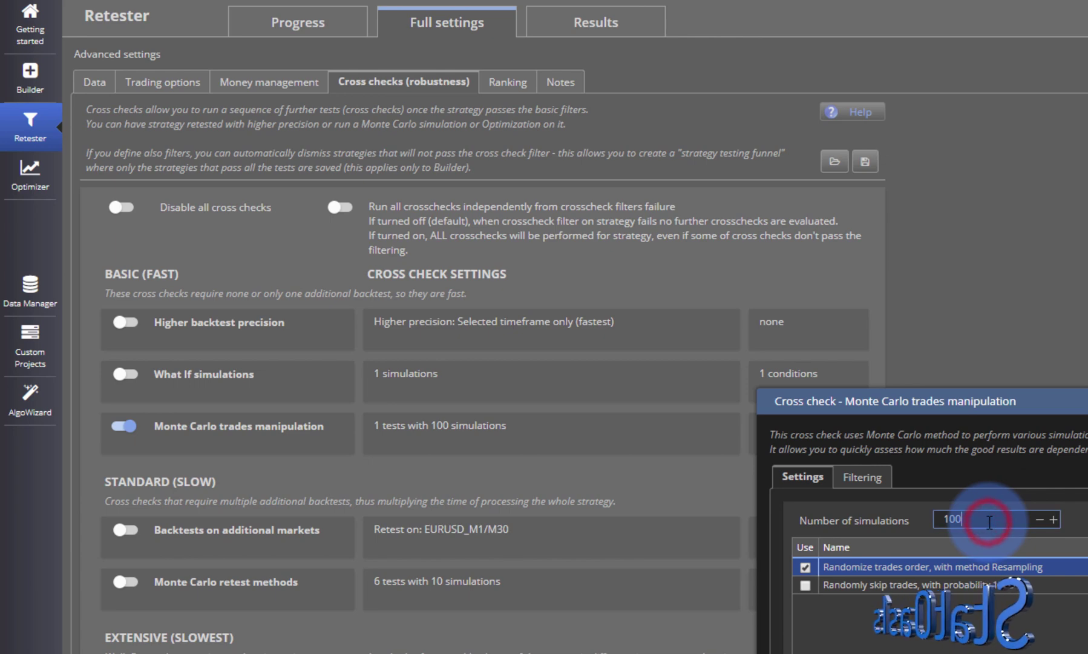
type("0")
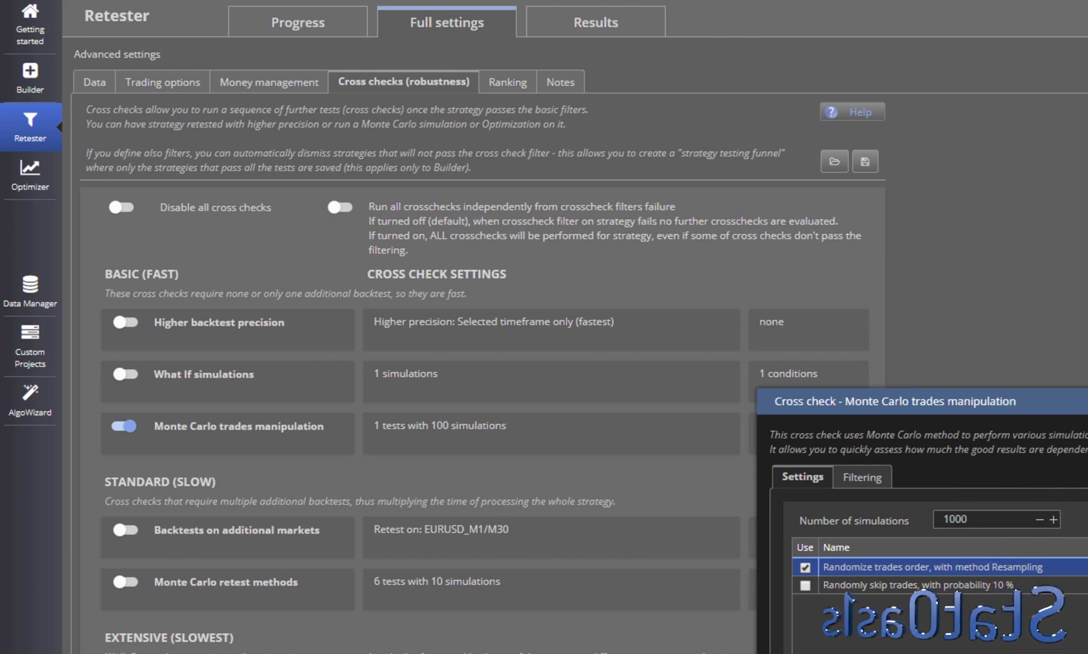
left_click(437, 195)
left_click(296, 22)
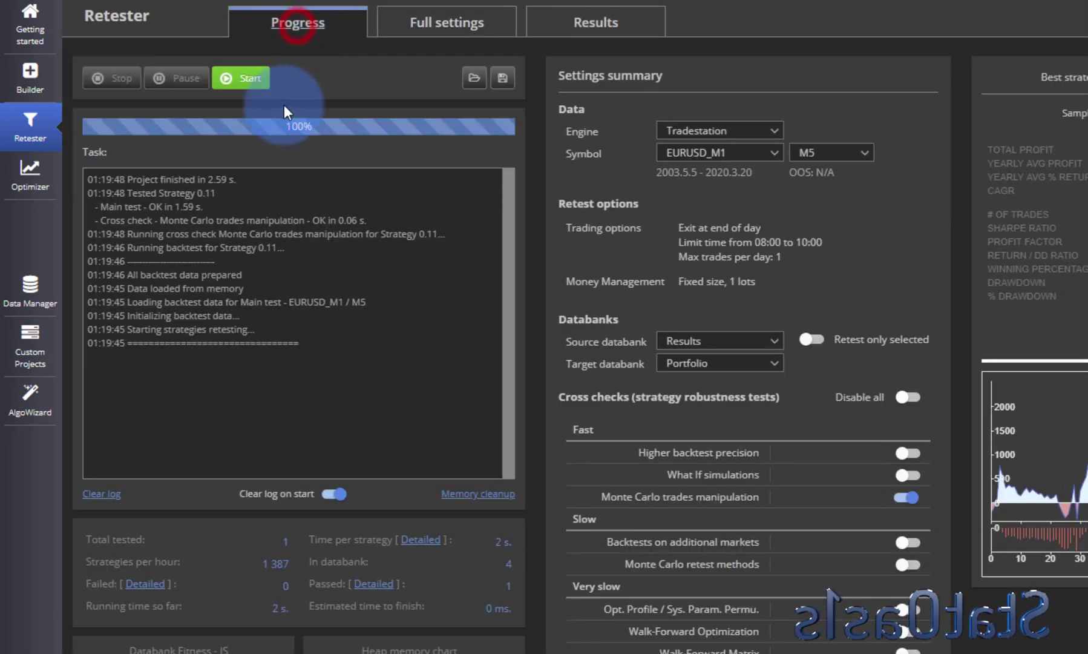
left_click(248, 79)
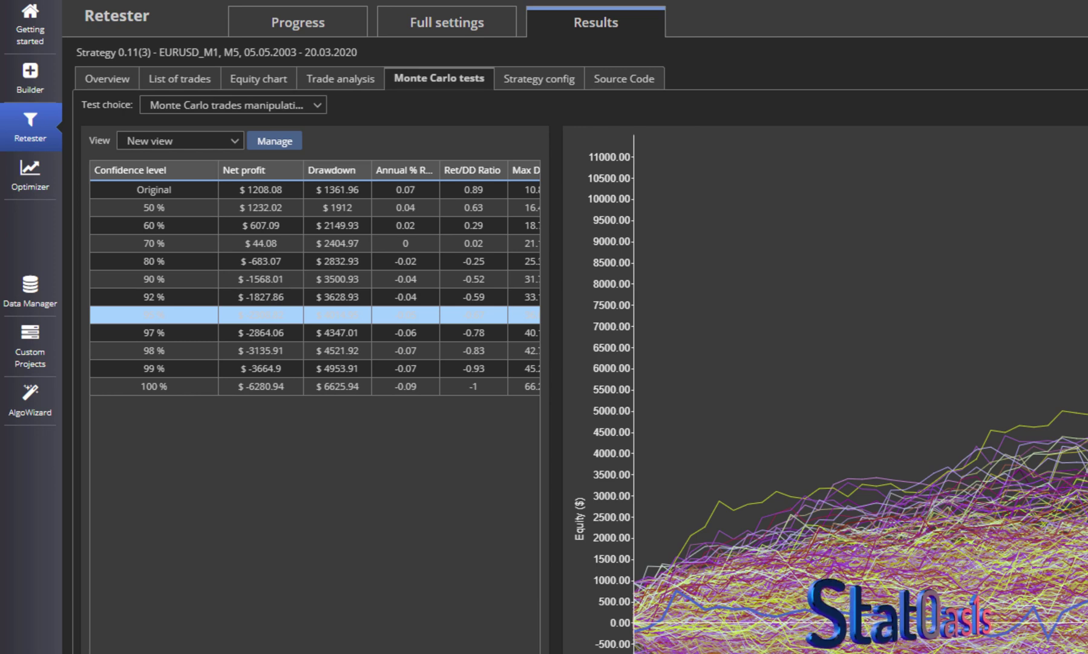
- Compare the 80 % confidence level of the 1000-simulation Monte Carlo results with the 100-simulation results
left_click(270, 260)
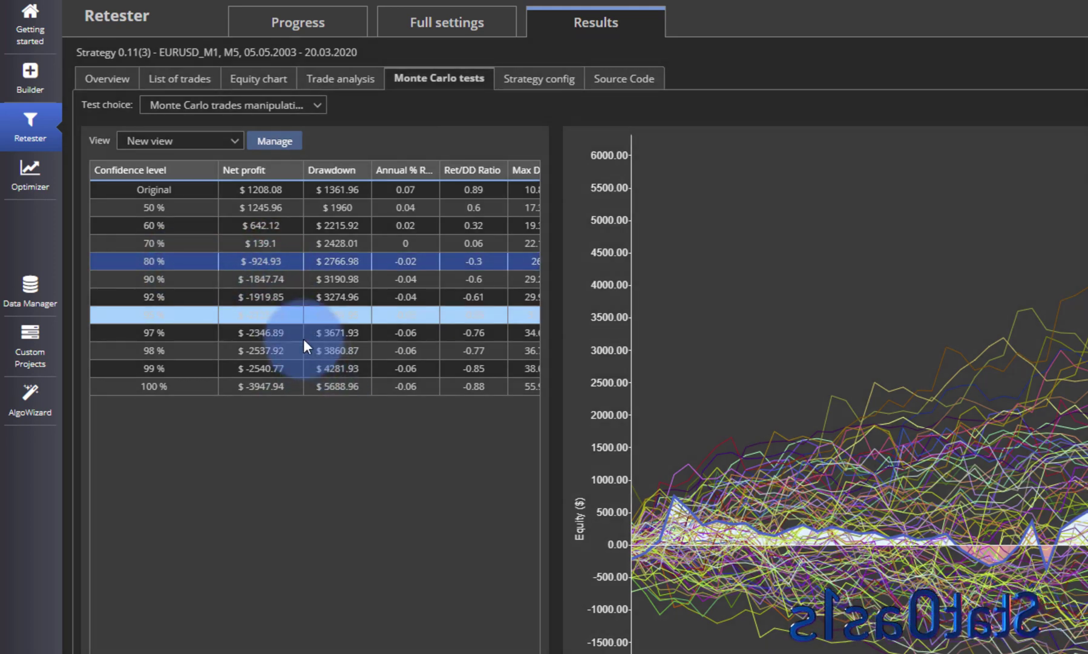
left_click(278, 262)
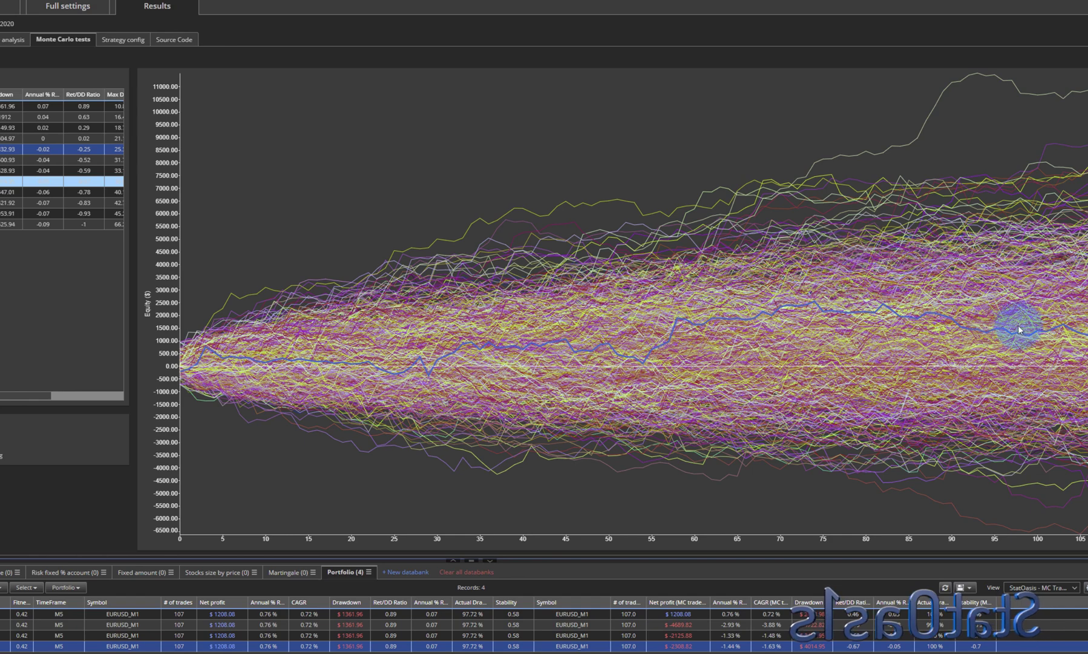
- Replace the trades order randomization with Randomly skip trades at 10 % probability in the Monte Carlo cross check and run the retest
left_click(54, 8)
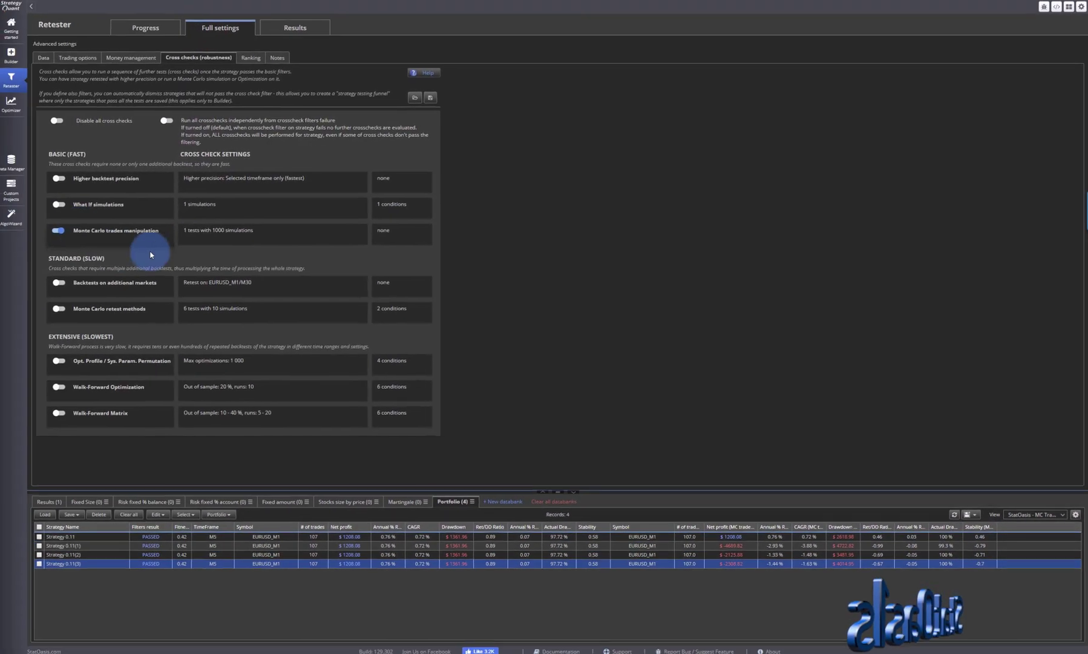
left_click(209, 230)
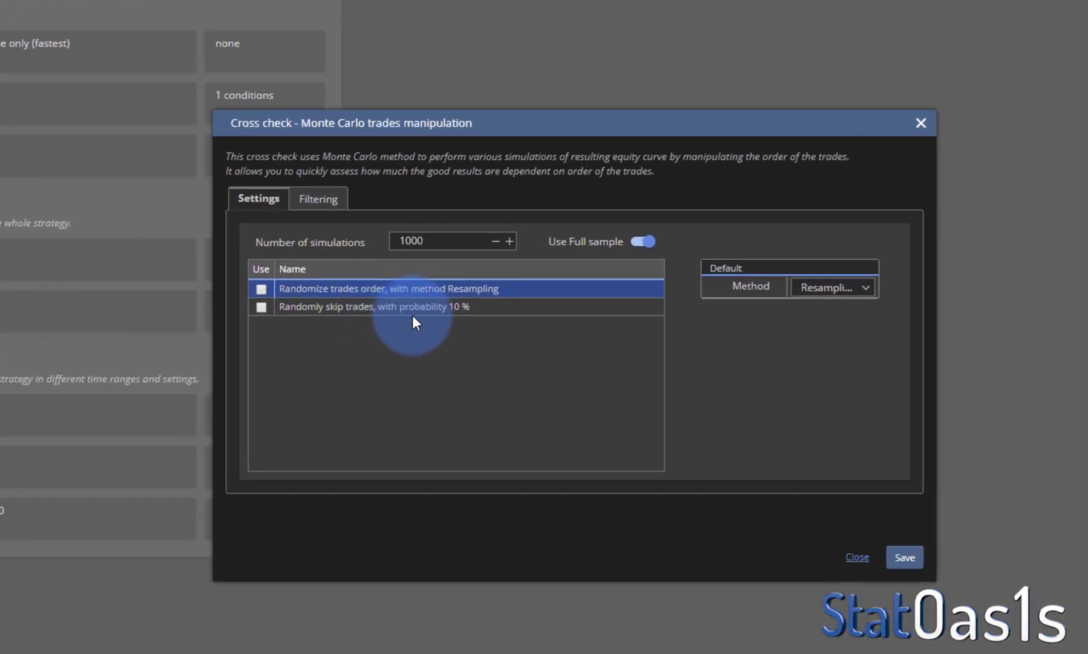
left_click(299, 308)
left_click(261, 307)
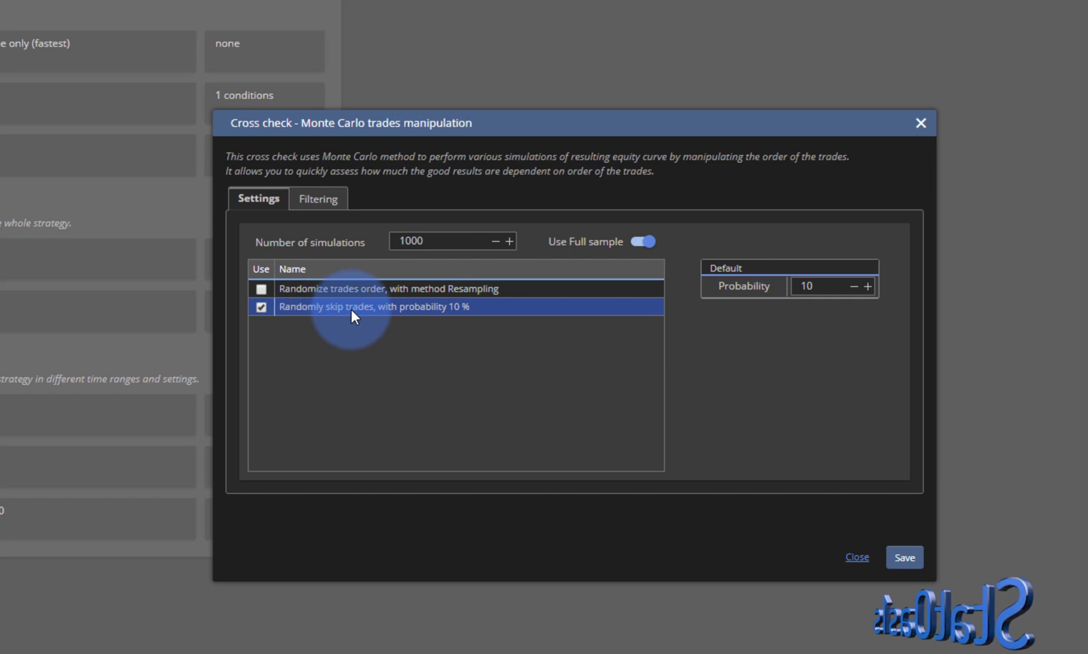
left_click(905, 556)
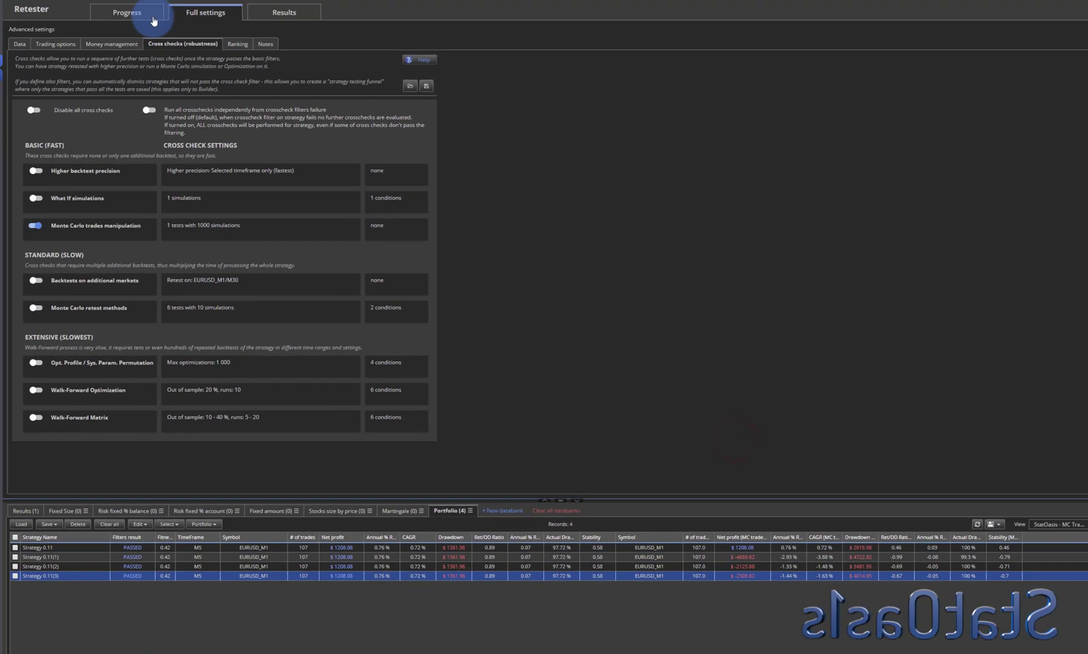
left_click(153, 18)
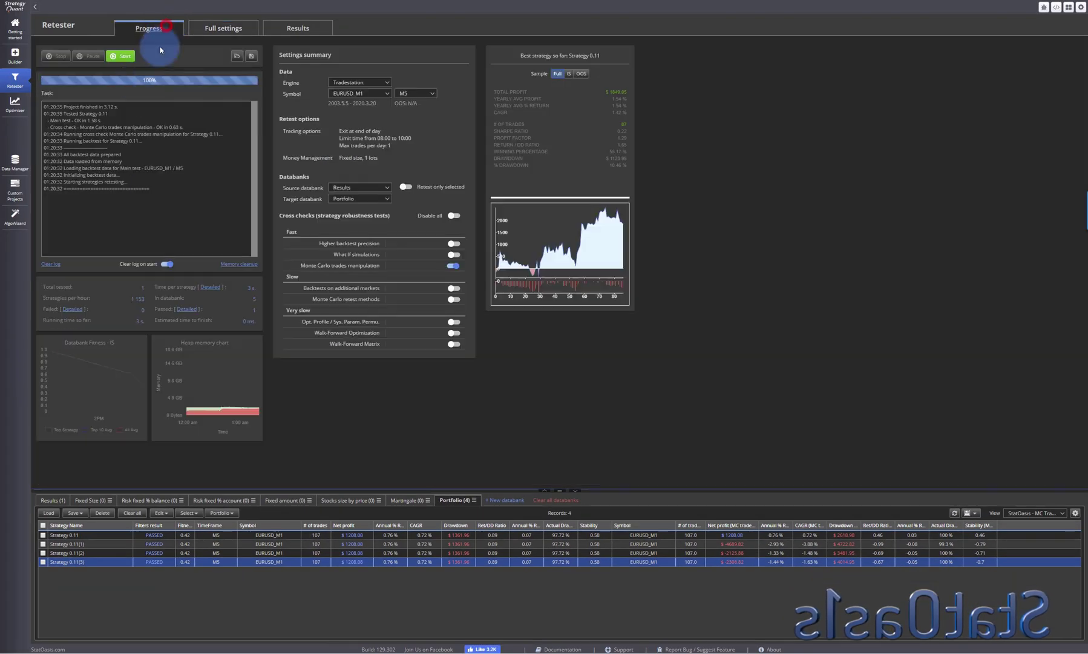
left_click(120, 57)
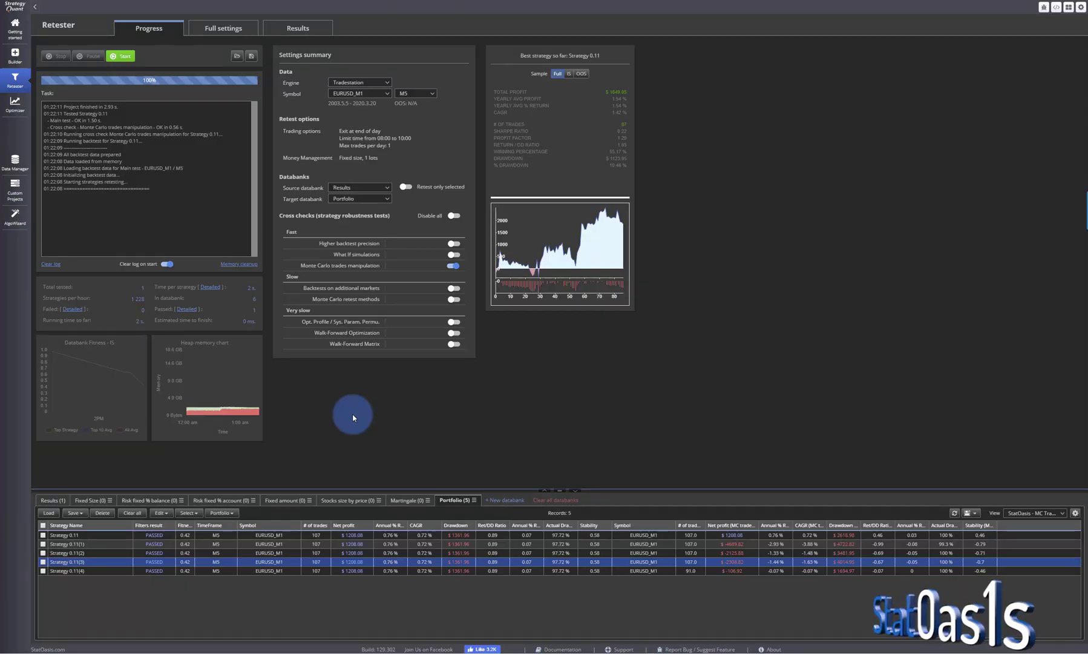
- Examine the 95 % confidence level in the Monte Carlo results of Strategy 0.11(4)
double_click(313, 571)
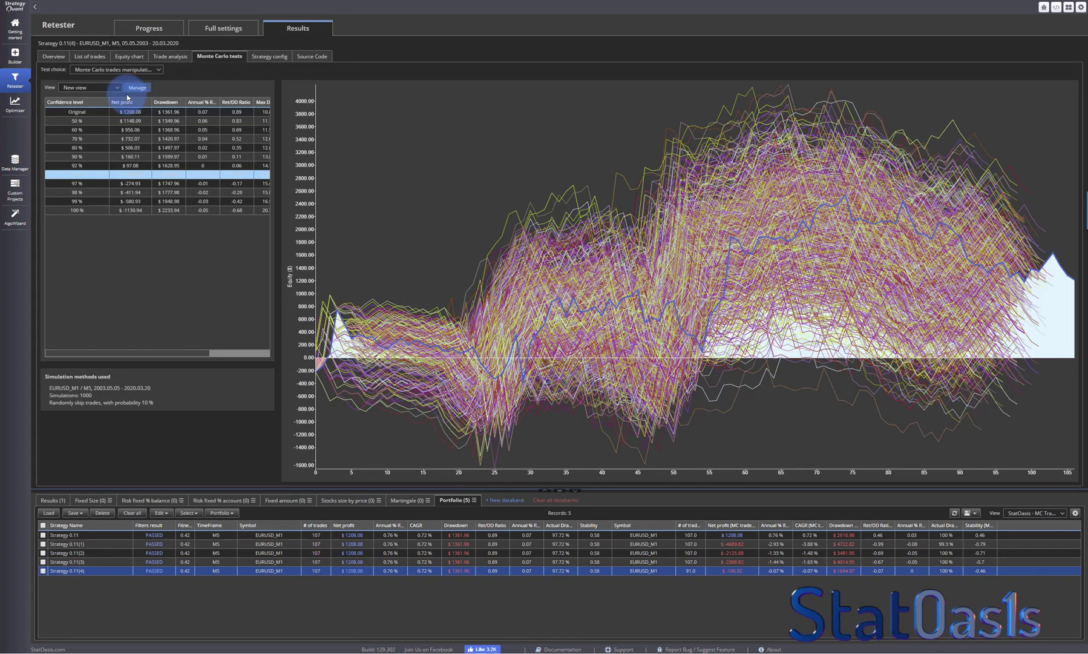
left_click(91, 175)
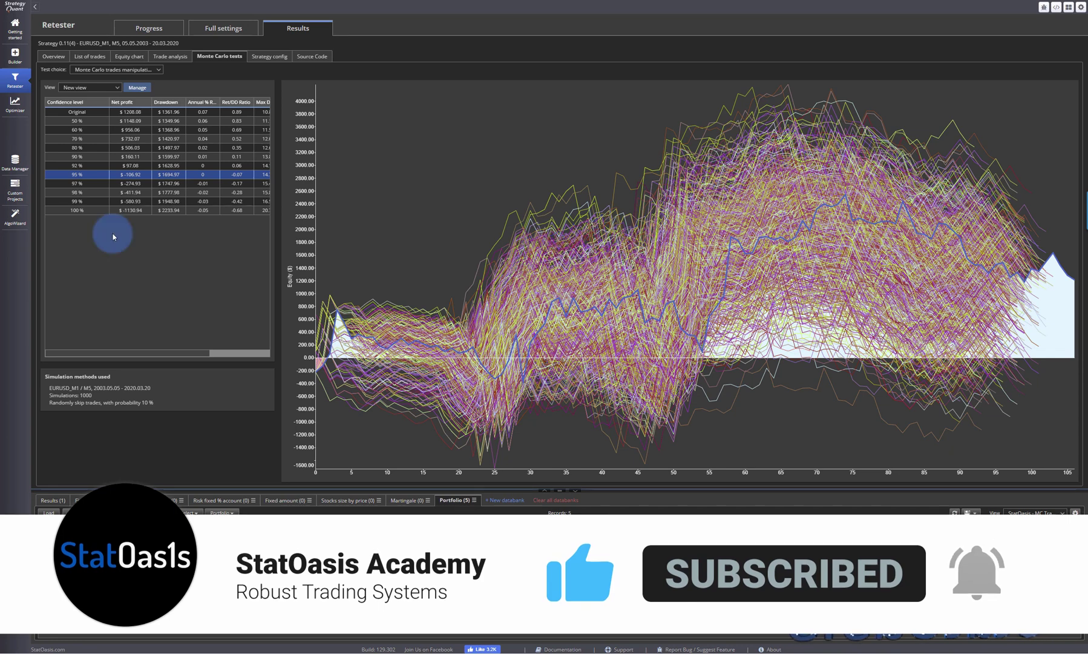
left_click(216, 28)
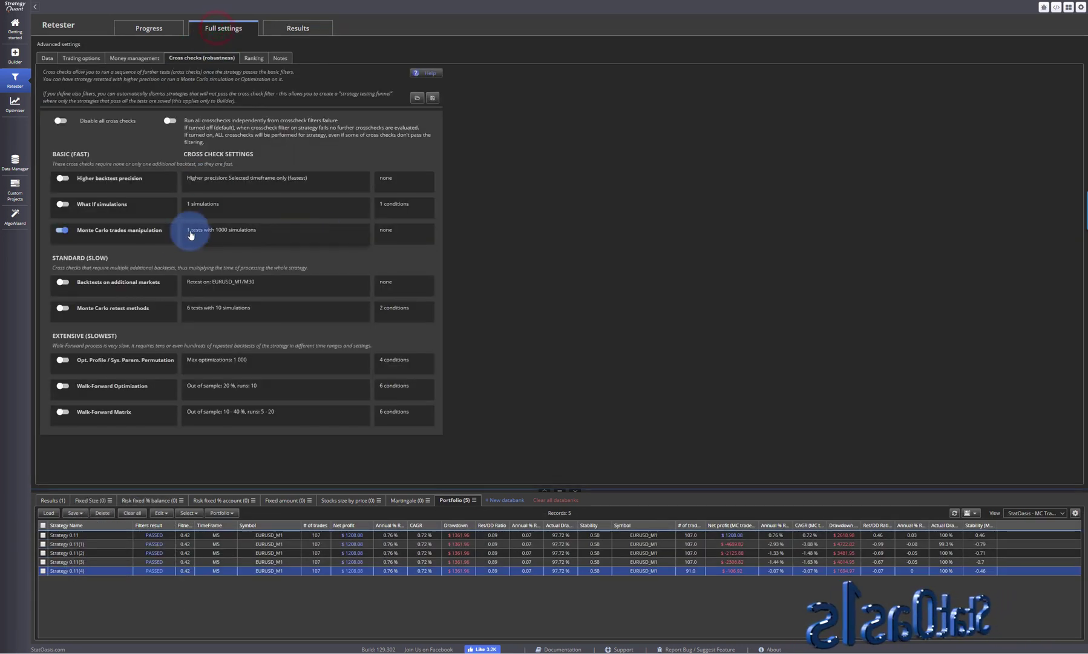
left_click(213, 233)
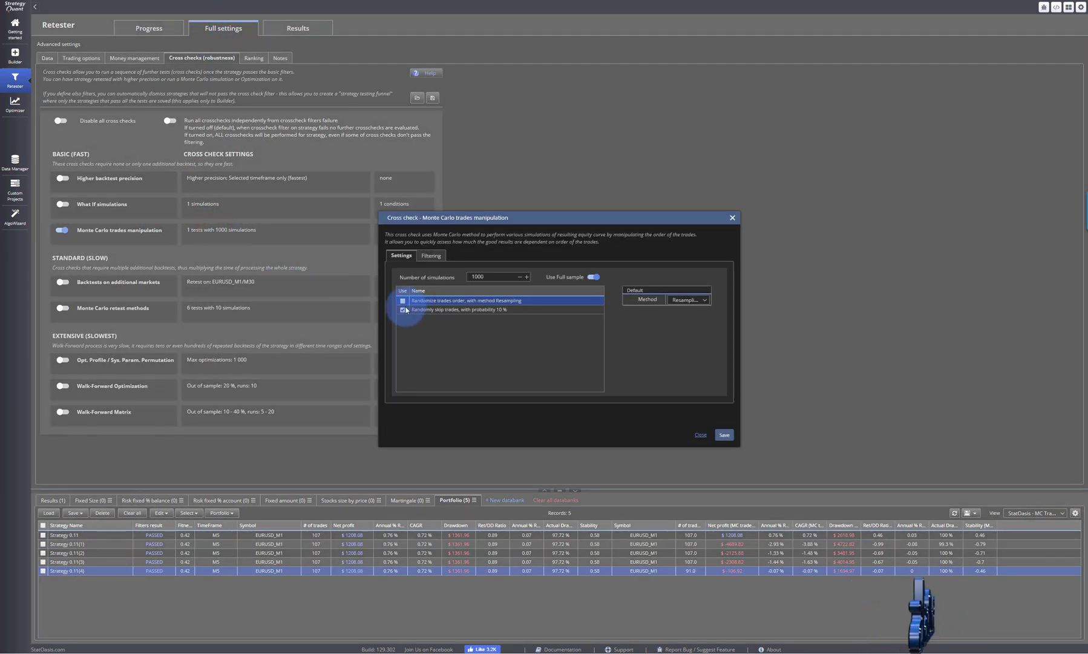
left_click(403, 310)
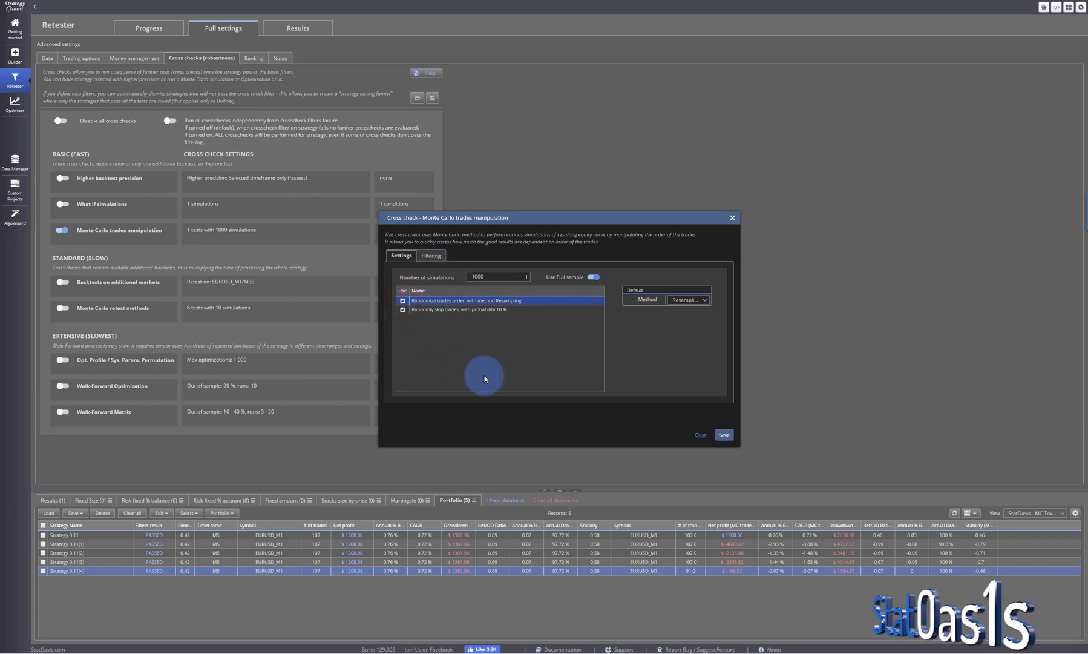
left_click(701, 435)
- Replace the Monte Carlo trades manipulation cross check with Monte Carlo retest methods, leaving only Randomize history data in use
left_click(62, 230)
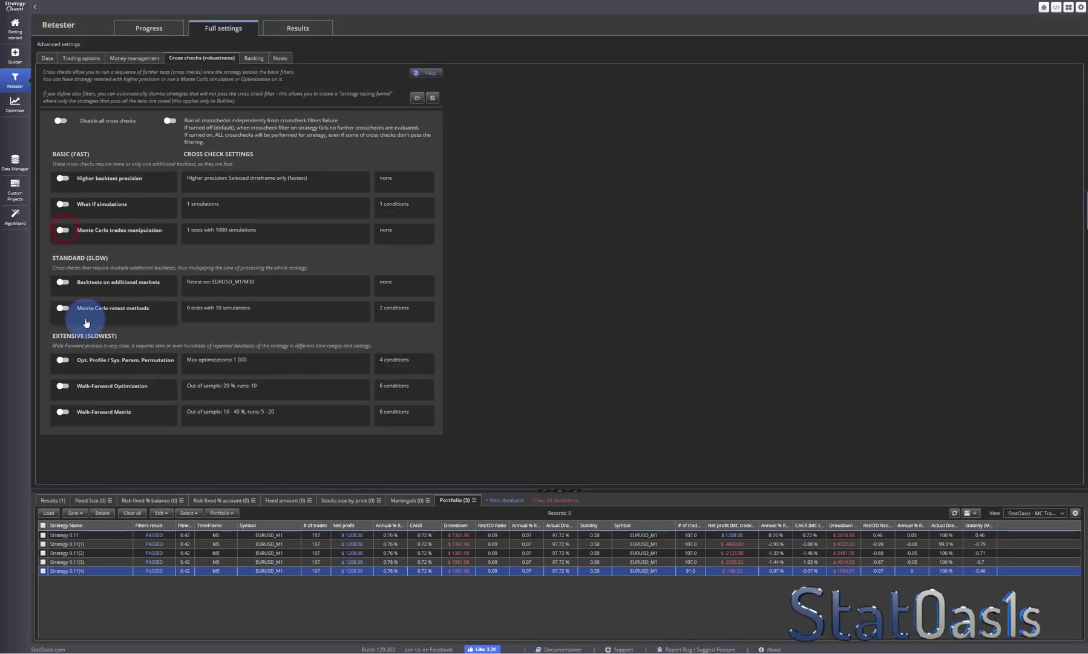
left_click(62, 308)
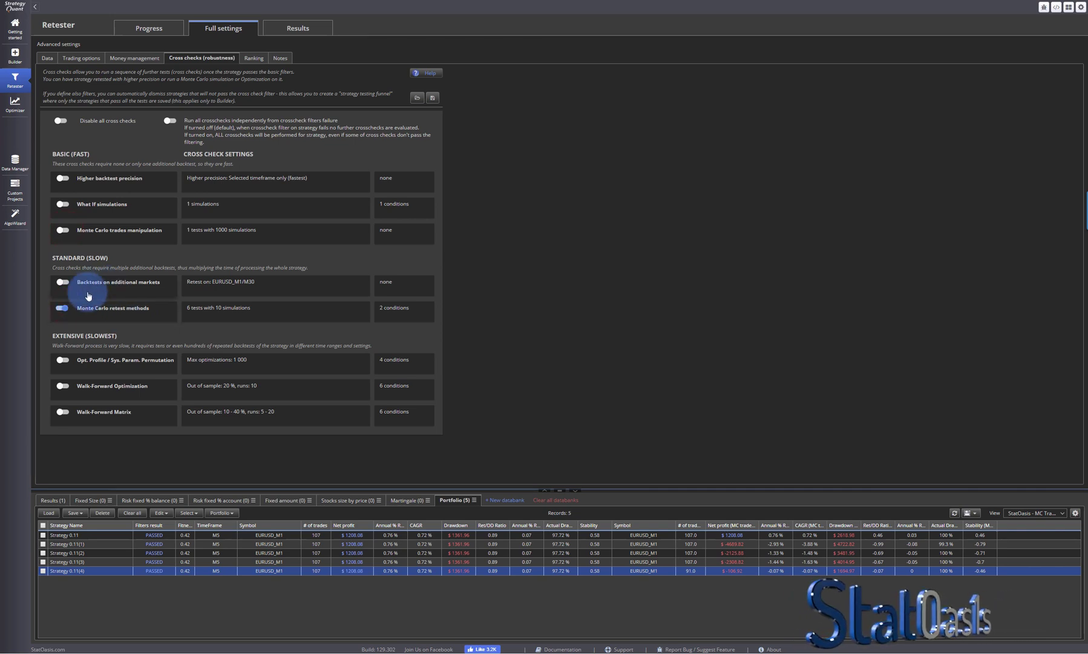
left_click(215, 311)
left_click(402, 323)
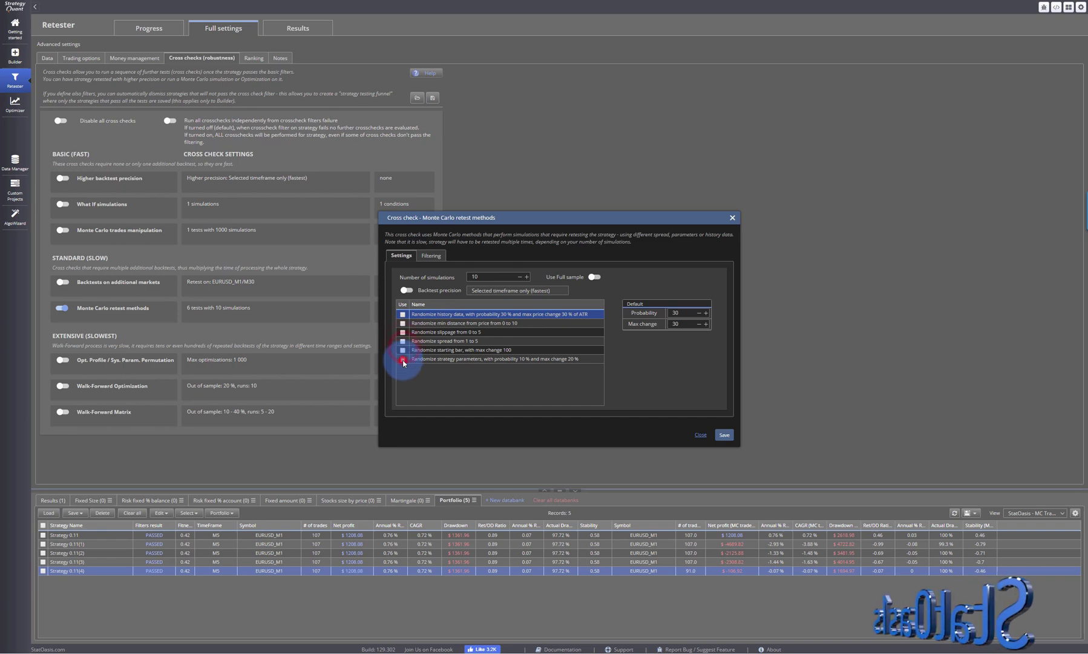
left_click(402, 315)
- Set the max change of the Randomize history data method to 50 % of ATR and save the cross check
left_click(457, 315)
left_click(418, 313)
left_click(471, 315)
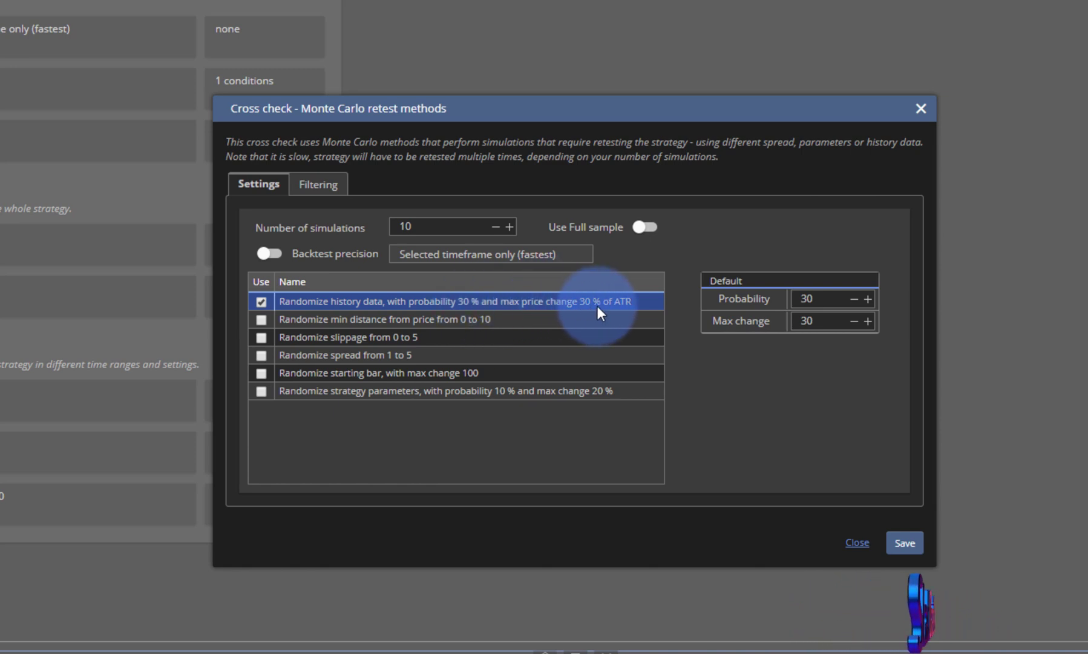
double_click(819, 320)
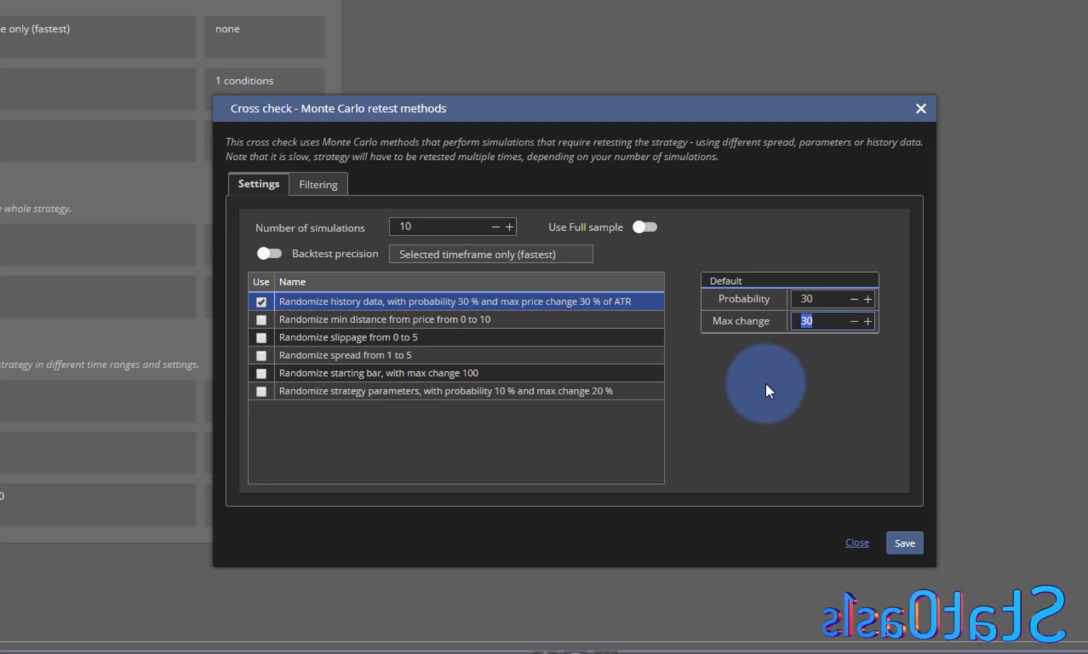
type("50")
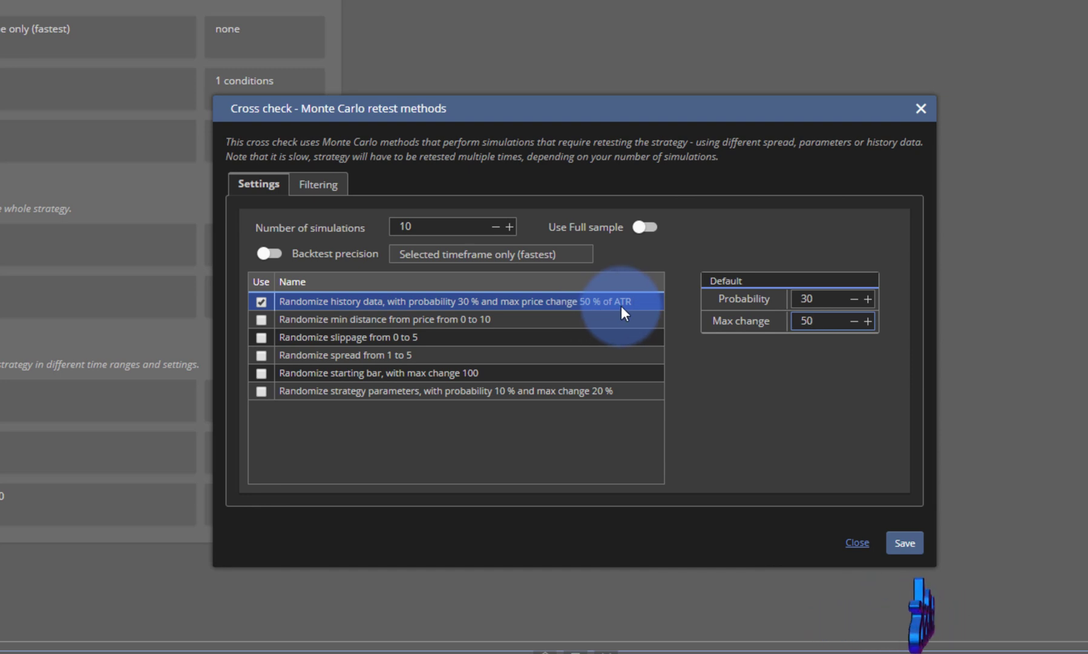
left_click(905, 543)
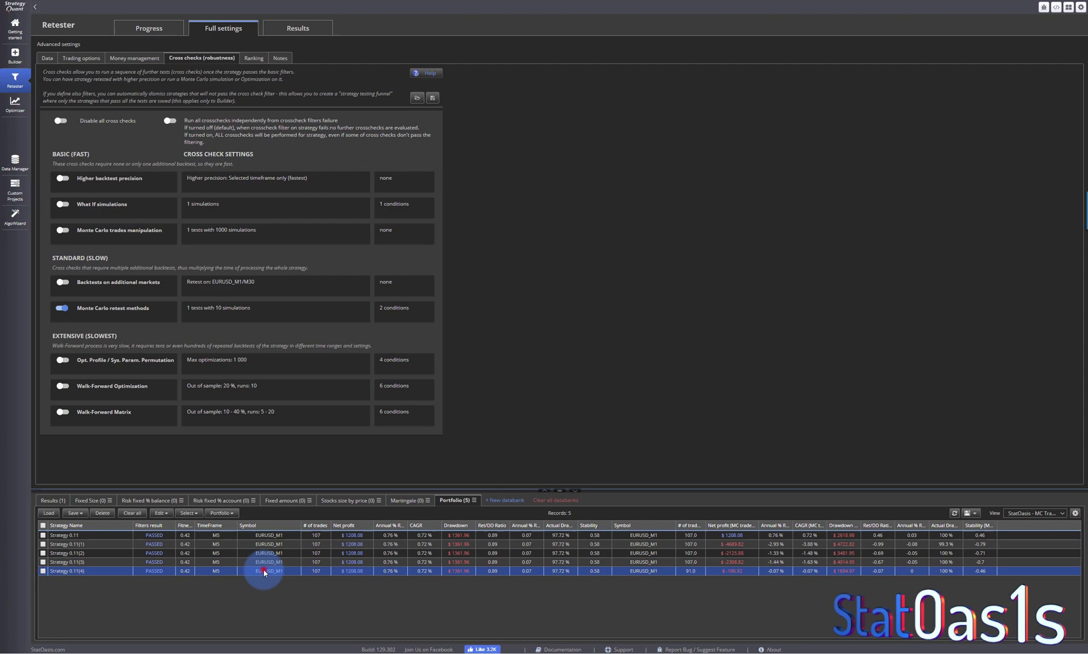
- Review the list of trades of Strategy 0.11(4) and its pseudo code, including the trading options and entry signals
double_click(170, 648)
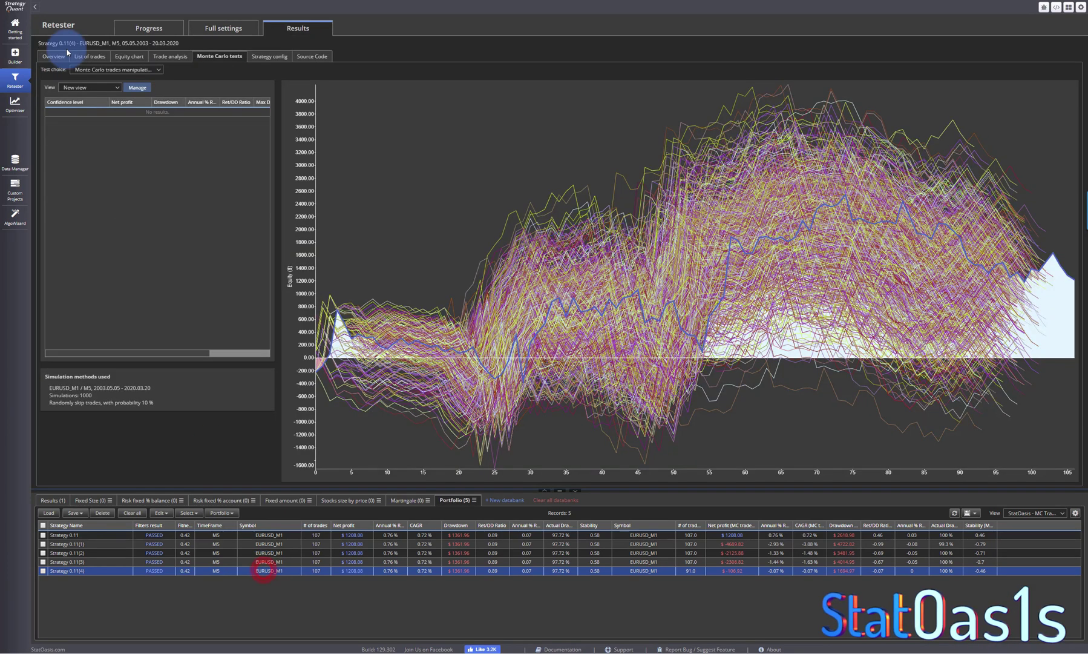
left_click(90, 56)
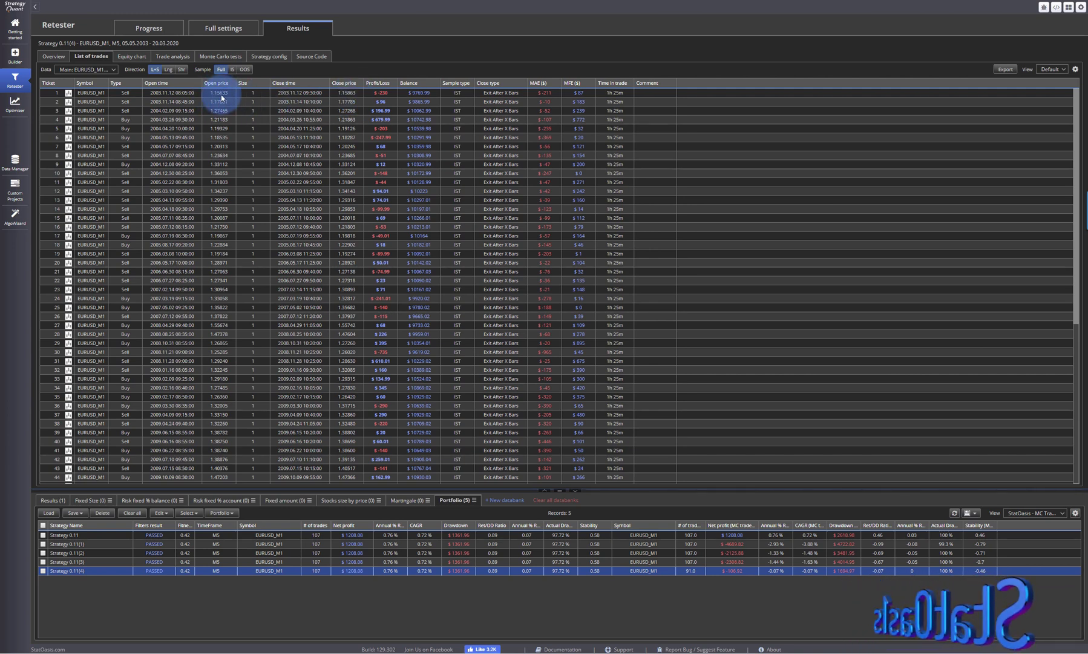
left_click(307, 54)
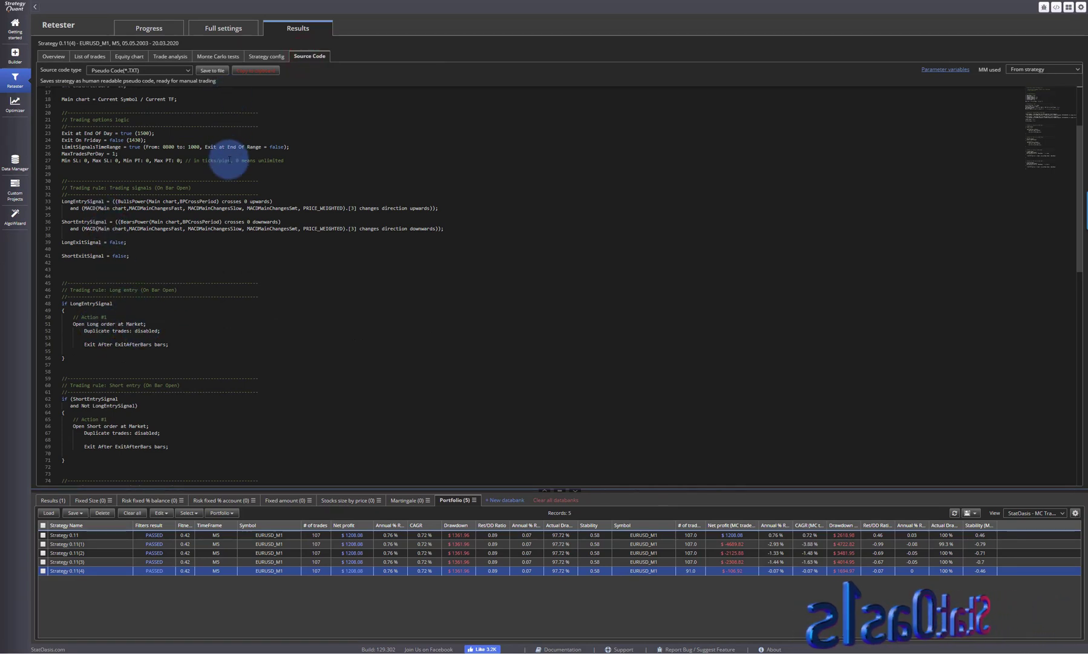
- Examine the trade list of Strategy 0.11(4) and the ATR(14) curve below its equity chart around the end of 2008
left_click(221, 33)
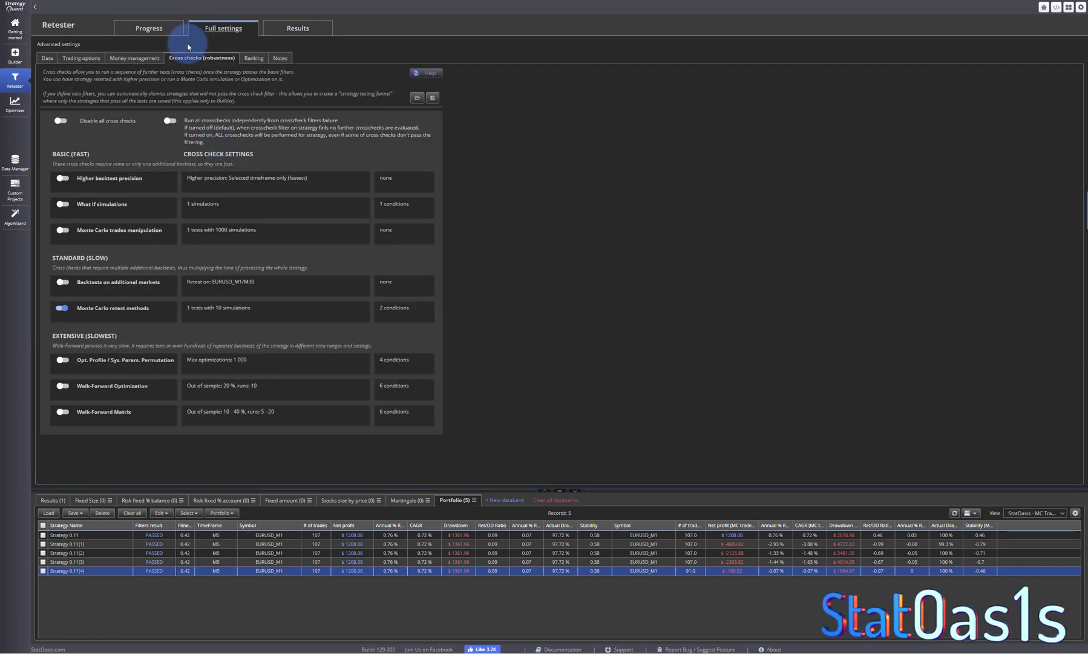
left_click(297, 28)
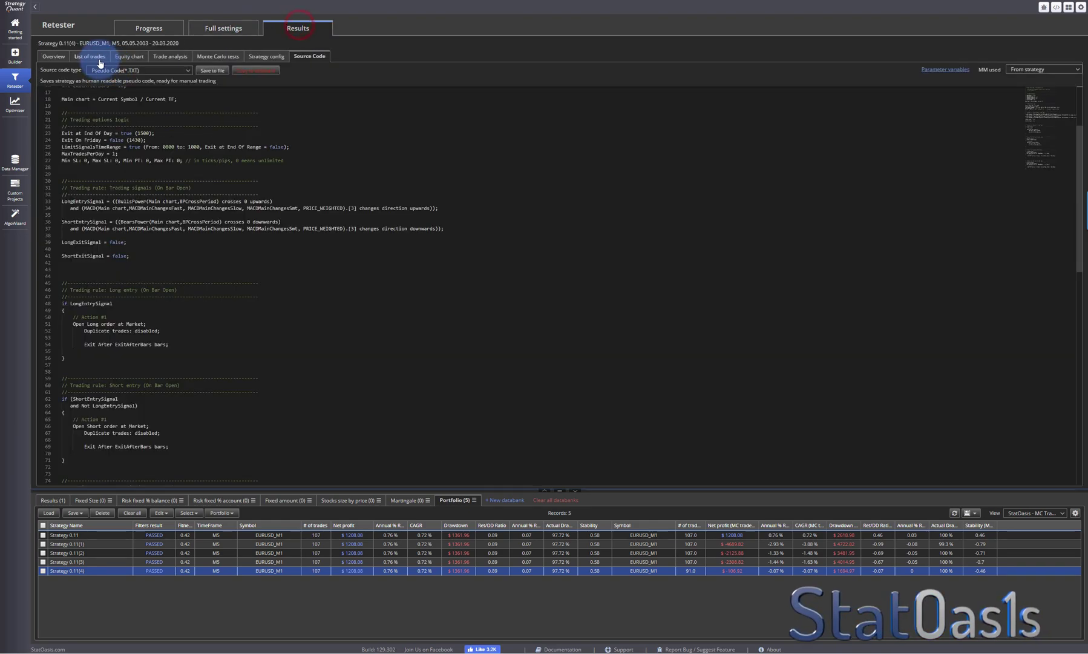
left_click(91, 55)
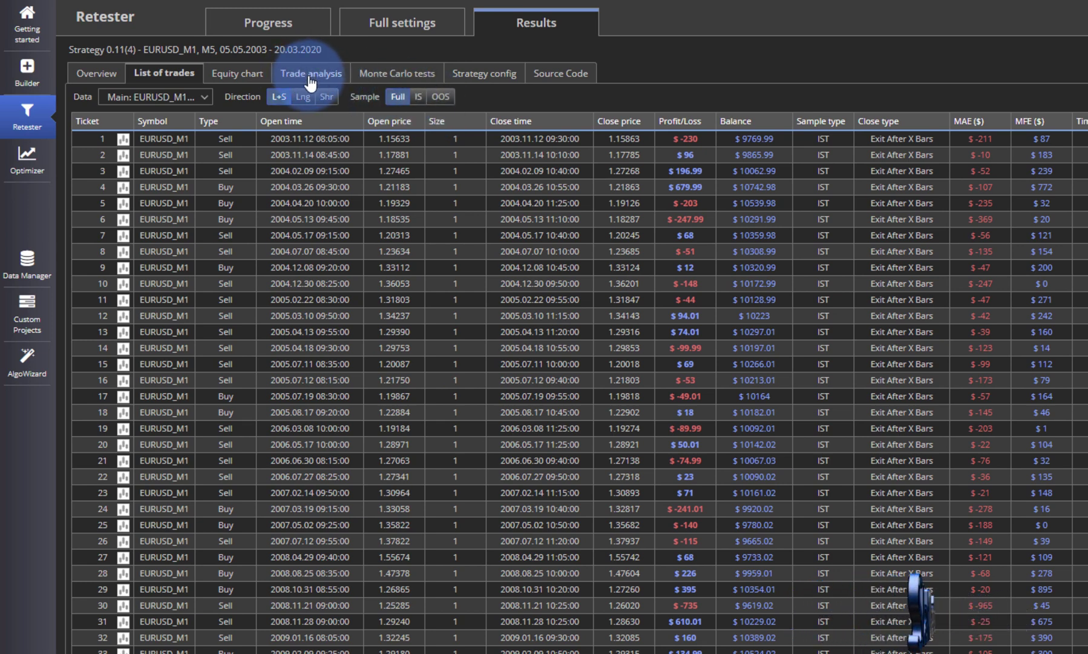
left_click(252, 75)
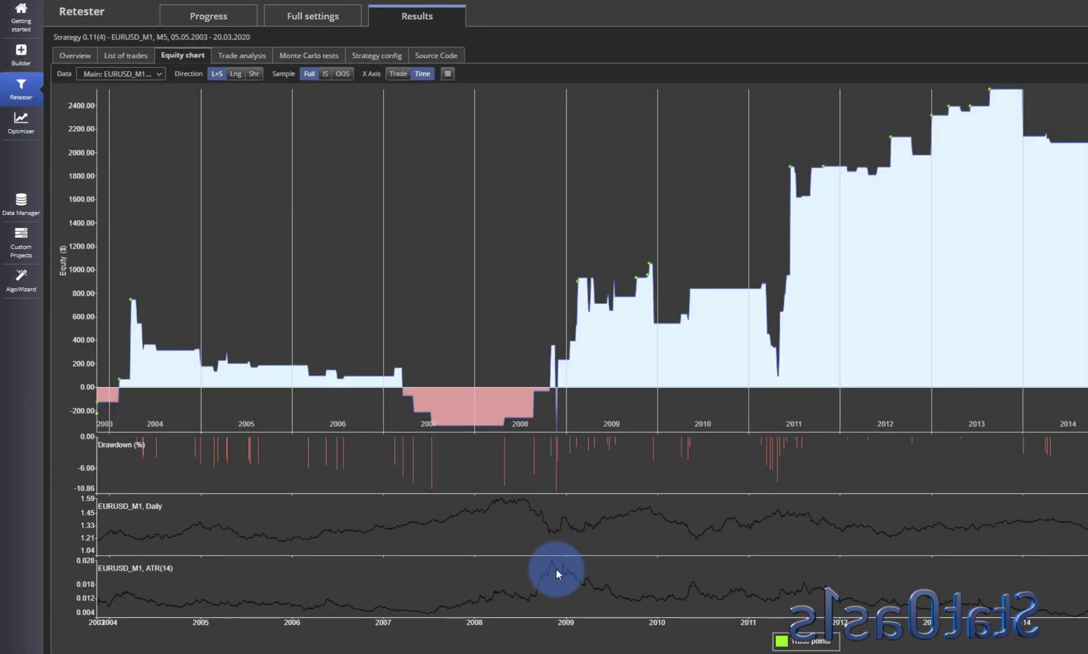
mouse_move(556, 572)
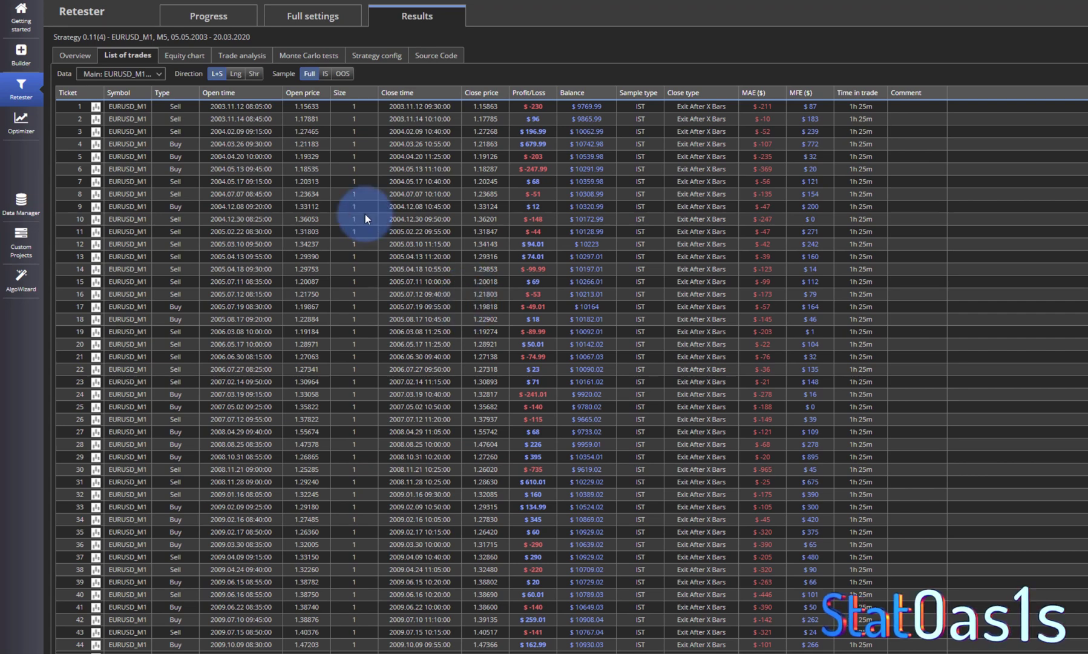
- Review the Randomize history data method in the Monte Carlo retest methods cross check
left_click(313, 16)
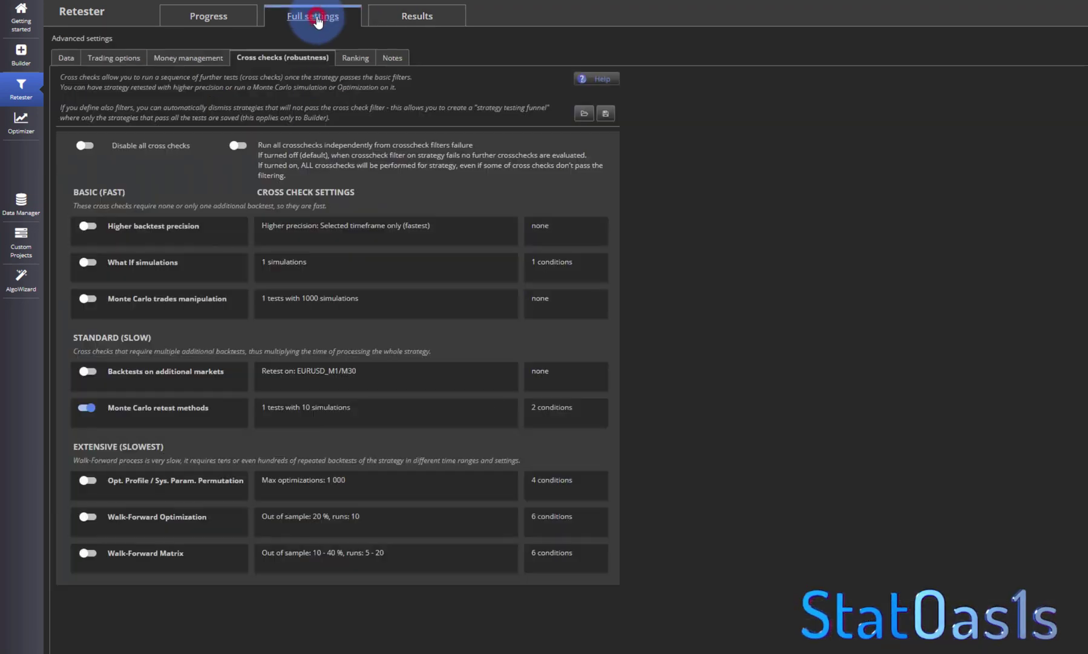
left_click(379, 422)
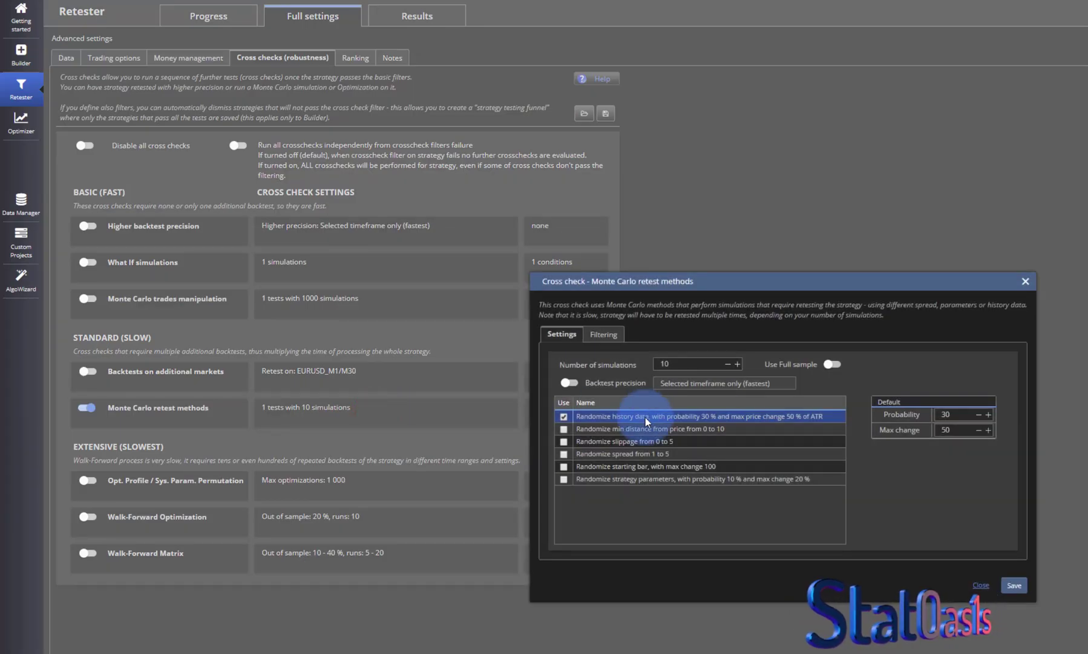
left_click(981, 585)
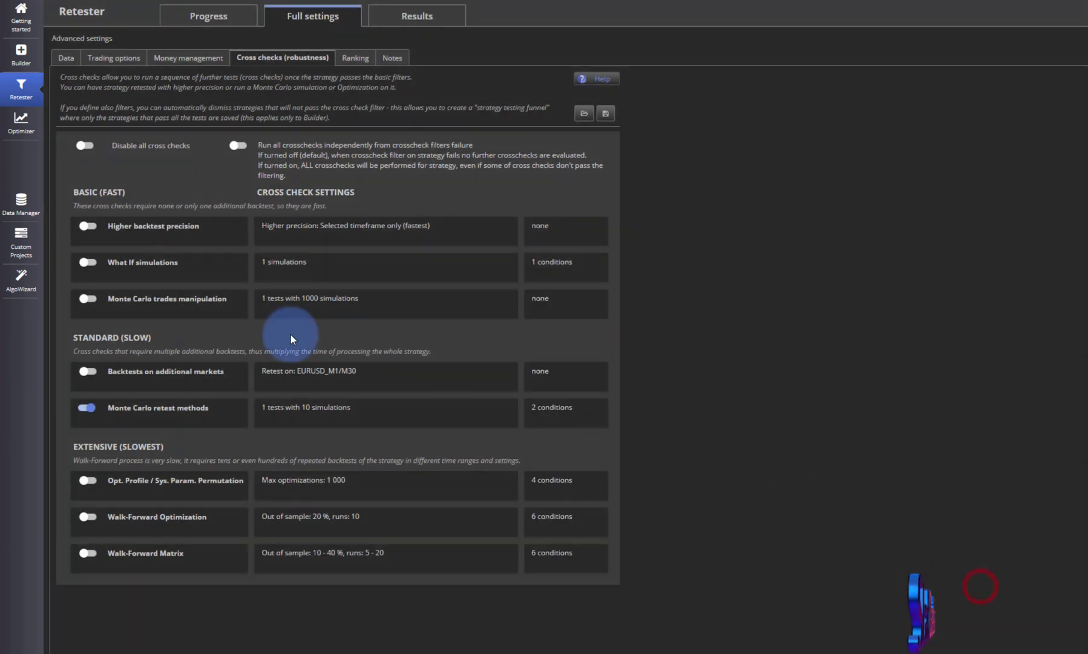
- Configure Monte Carlo retest methods with 100 simulations, full sample and backtest precision Selected timeframe only (fastest), and save
left_click(320, 311)
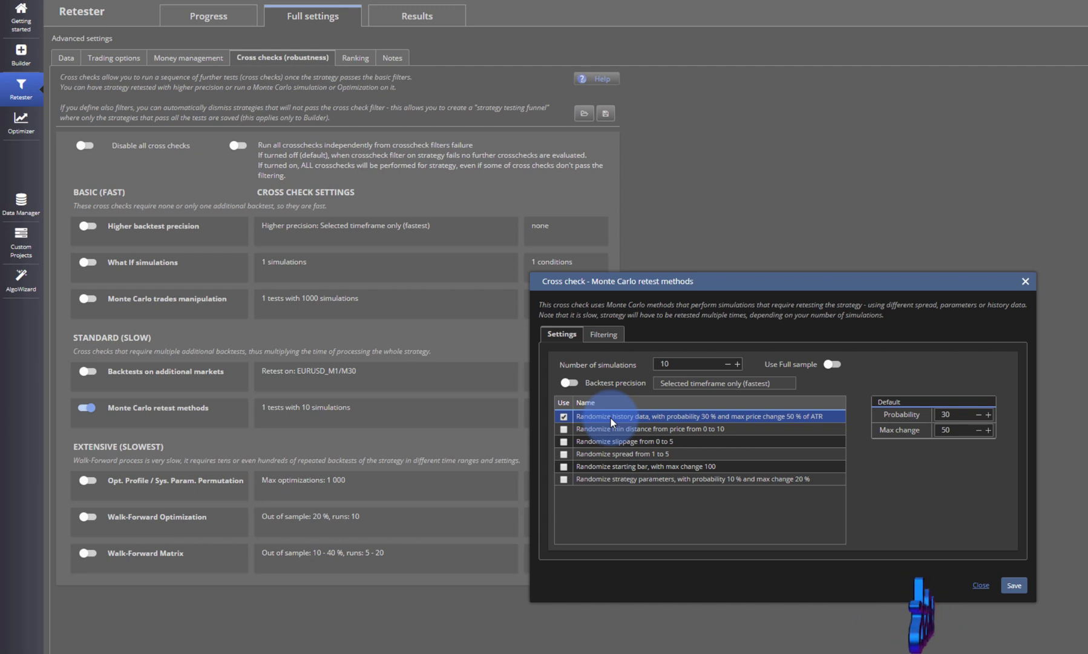
left_click(698, 362)
type("0")
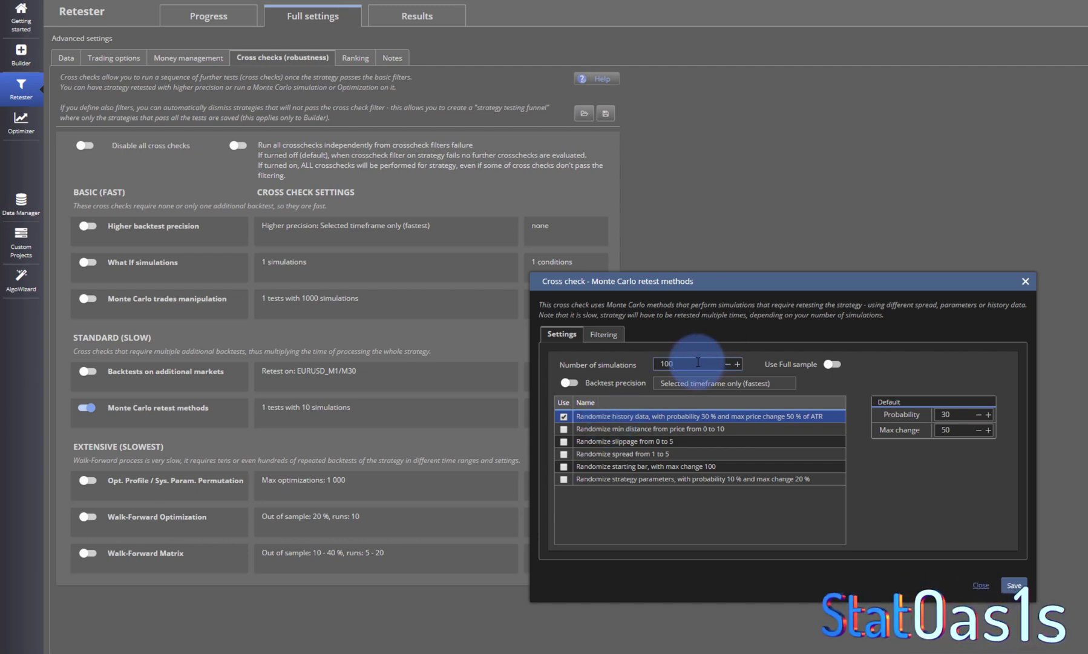
left_click(831, 363)
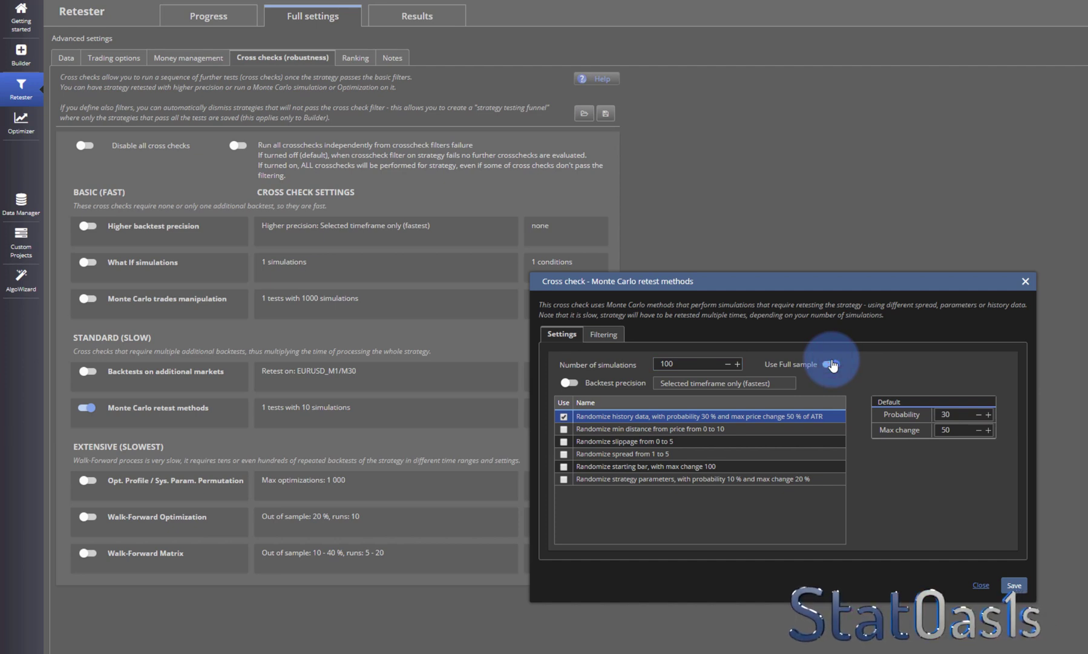
left_click(569, 382)
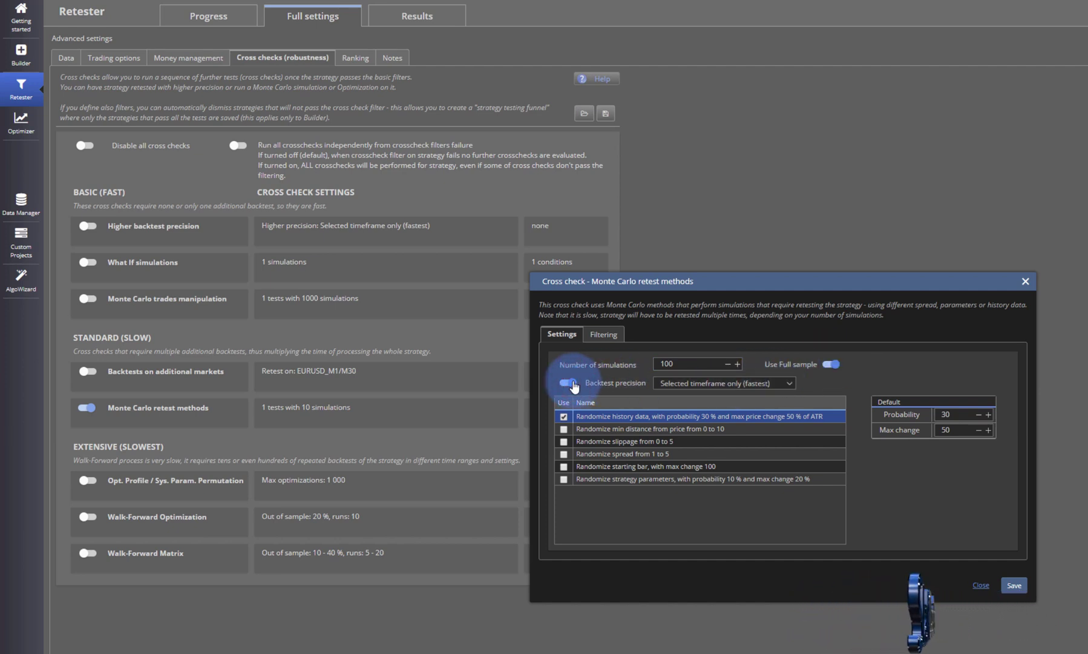
left_click(694, 382)
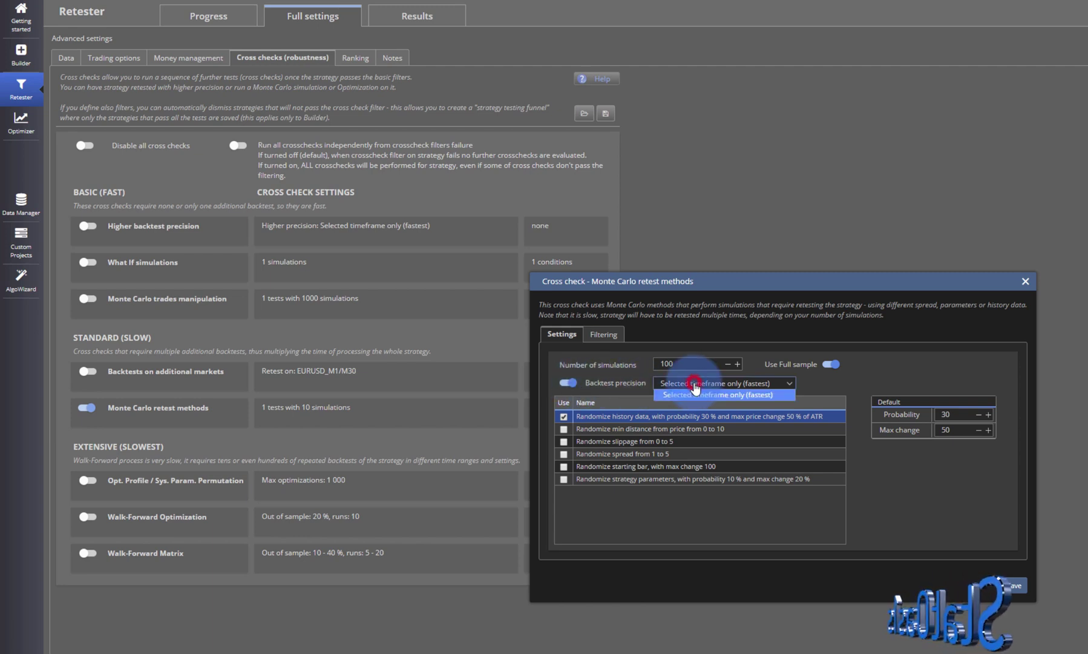
left_click(743, 395)
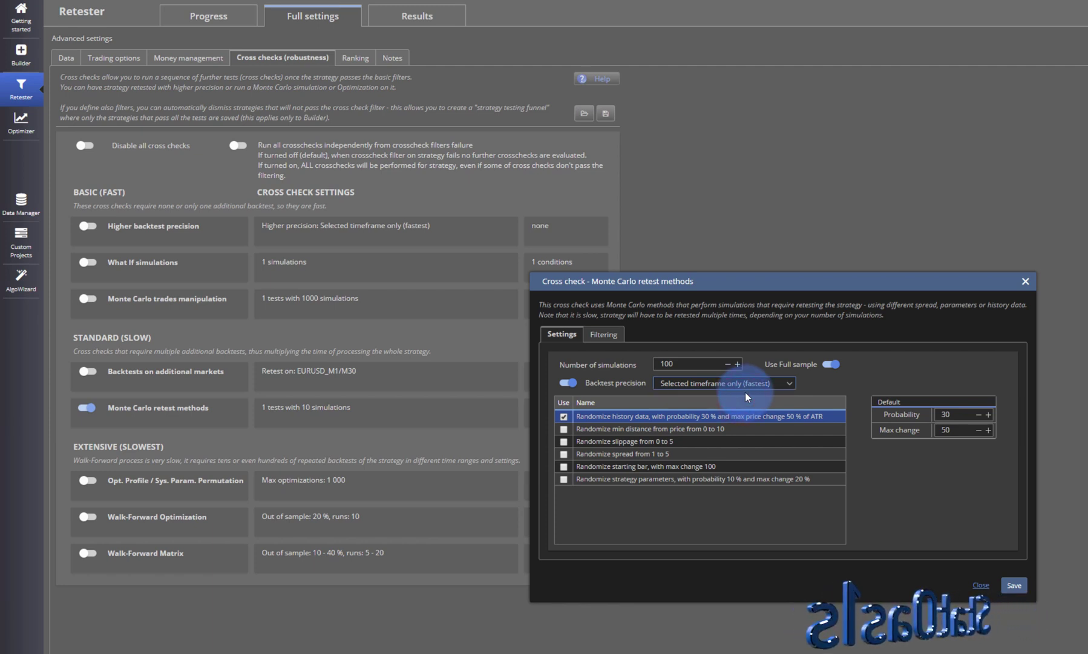
left_click(1015, 585)
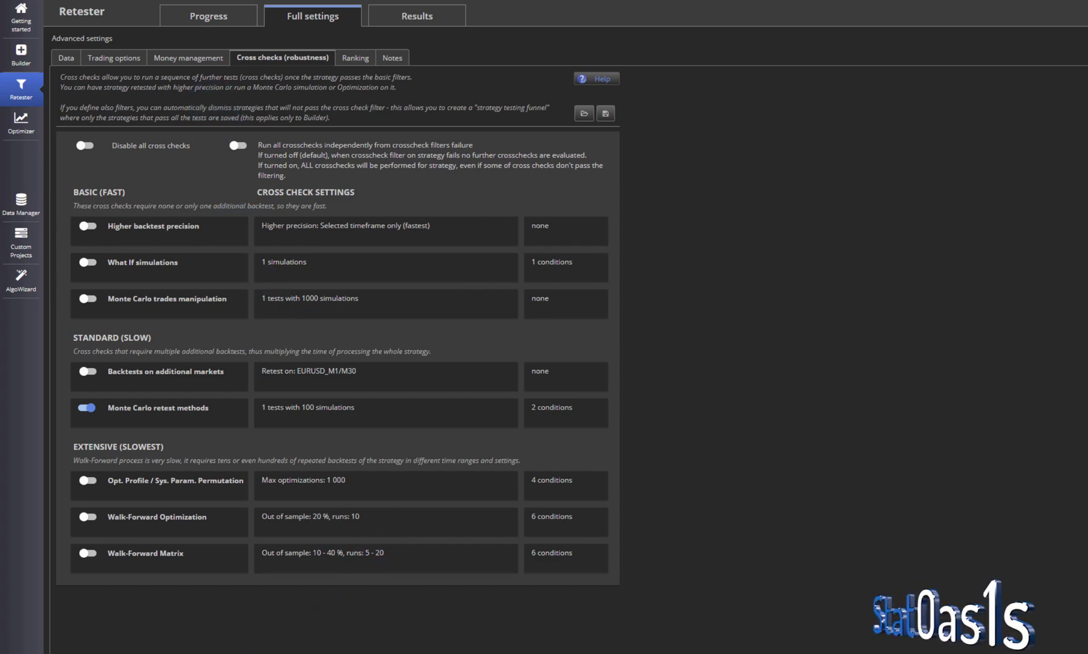
- Clear the Portfolio databank and run the retest with the Monte Carlo retest methods cross check
left_click(318, 651)
left_click(926, 497)
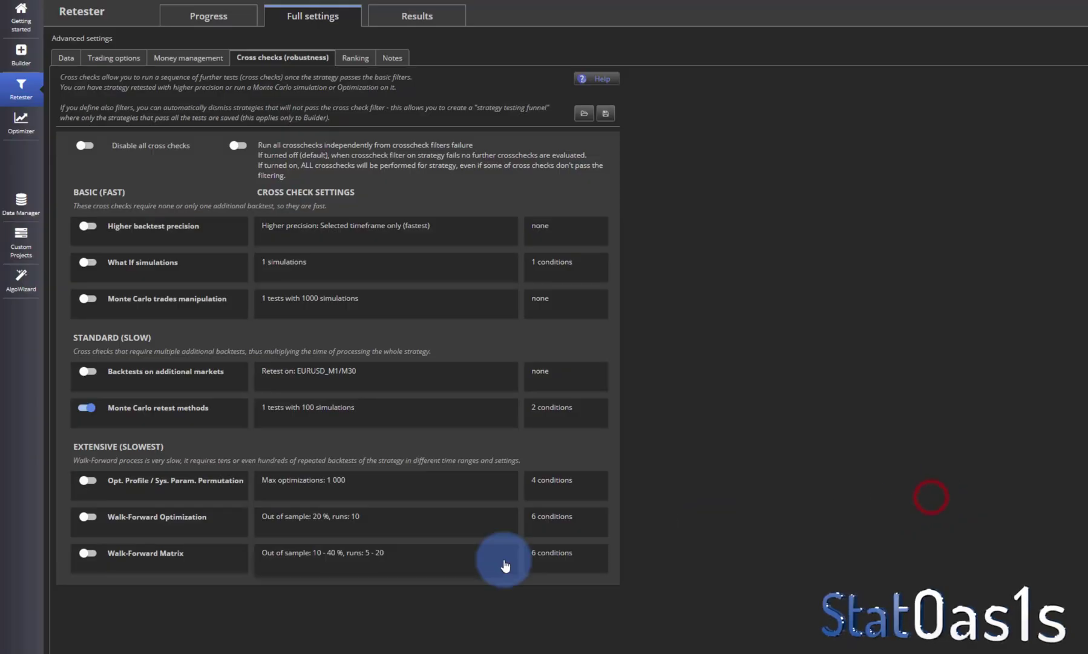
left_click(208, 15)
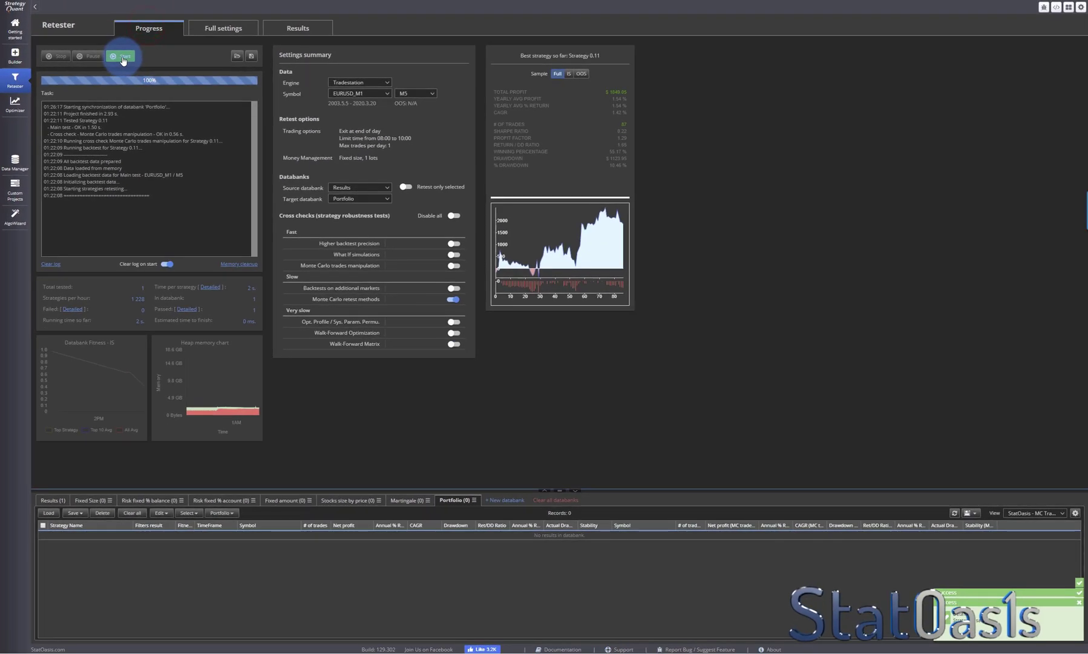
left_click(131, 56)
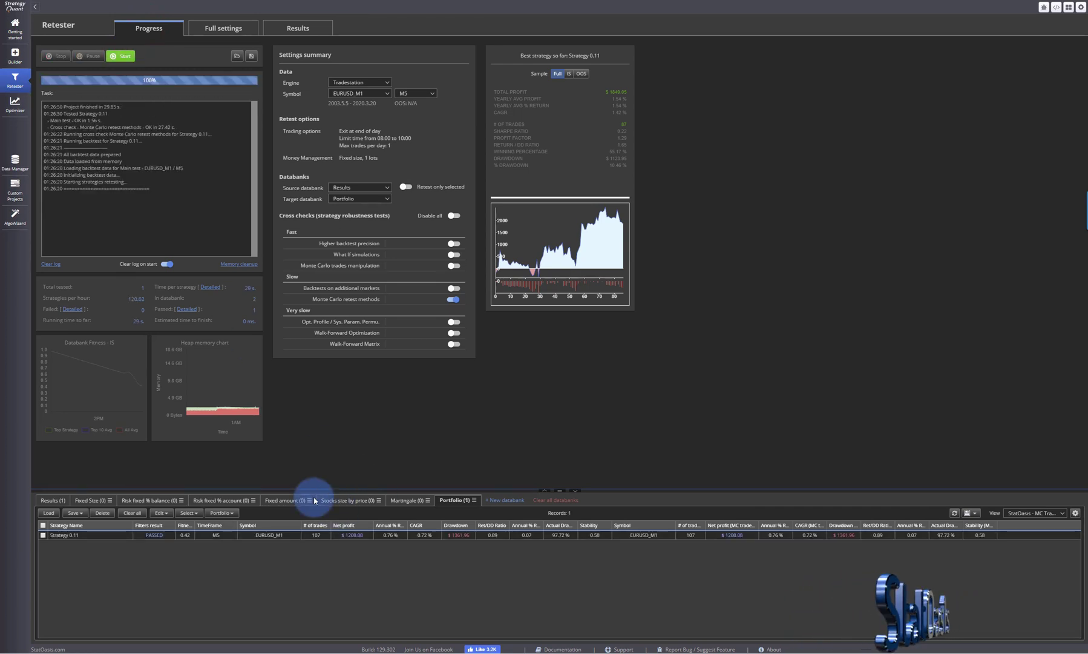
- Examine the confidence levels in the Monte Carlo retest results of the retested Strategy 0.11
double_click(286, 535)
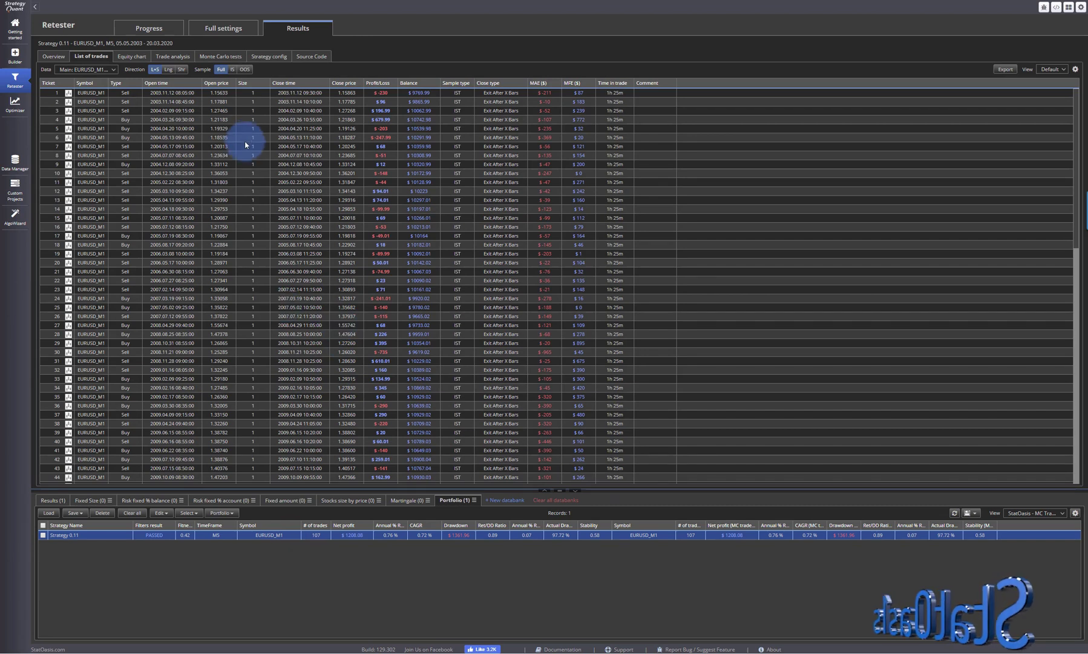
left_click(213, 56)
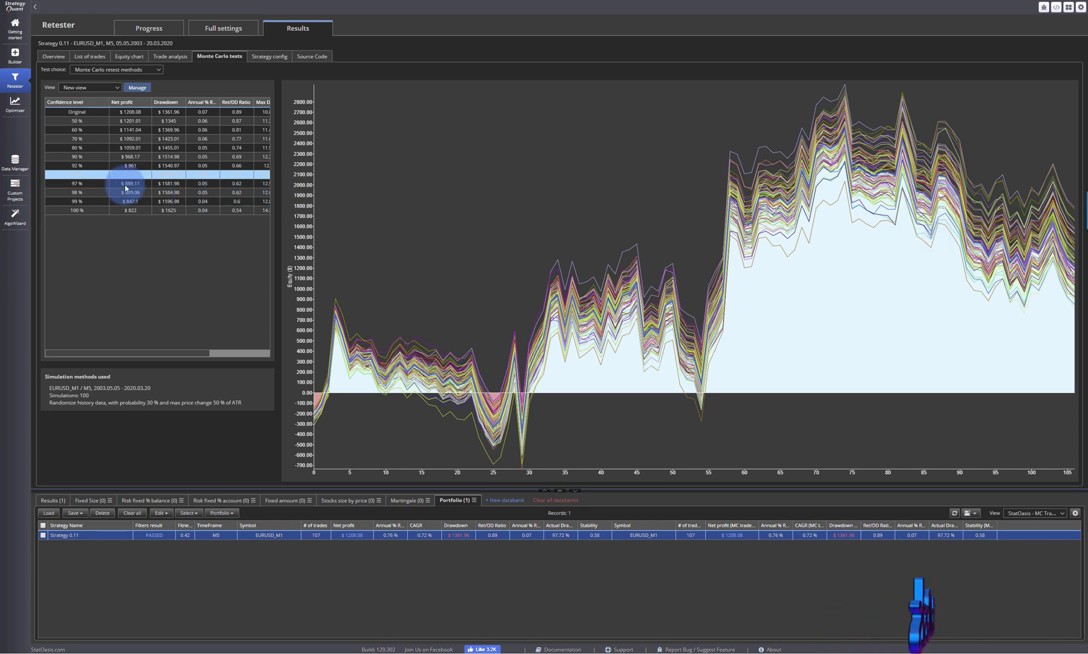
- Switch the Monte Carlo retest methods cross check from randomizing history data to Randomize min distance from price, from 0 to 10
left_click(223, 28)
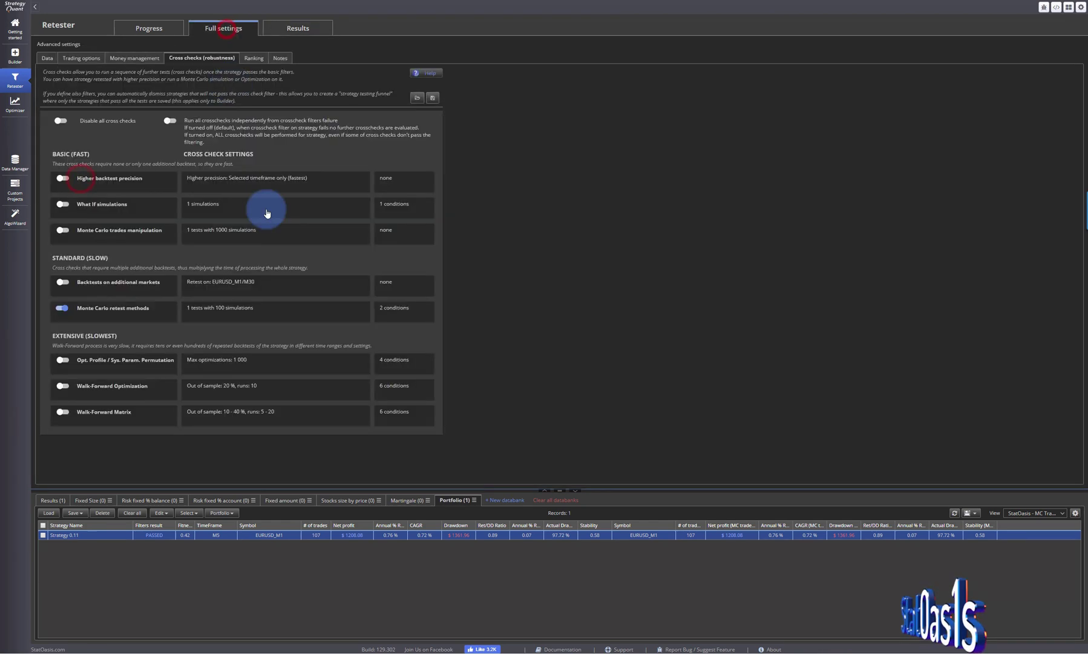
left_click(219, 306)
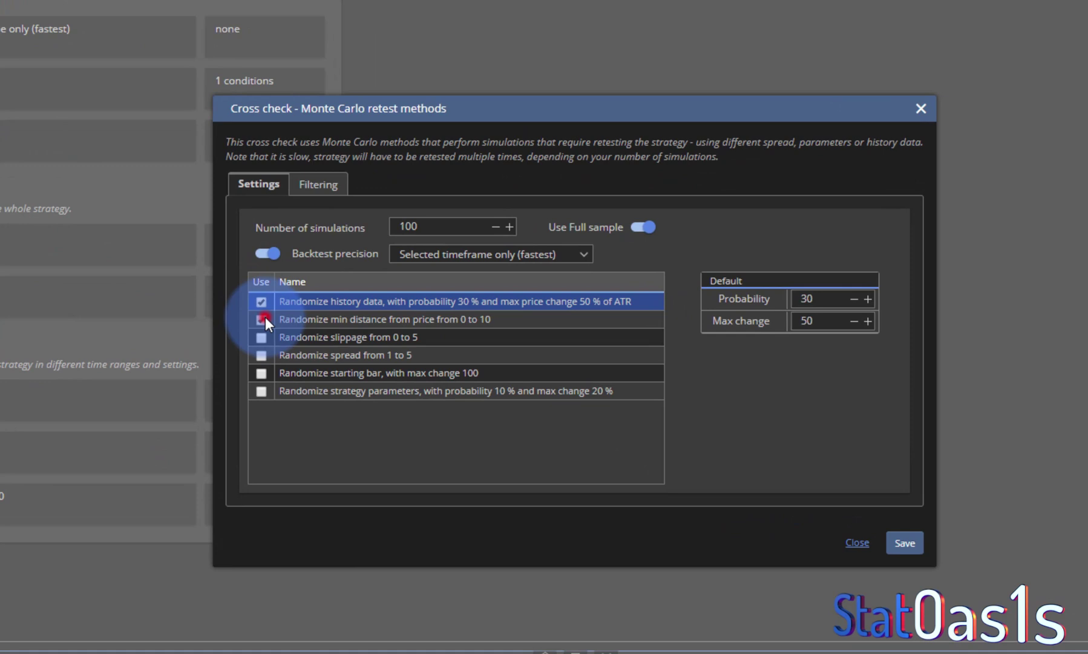
left_click(263, 318)
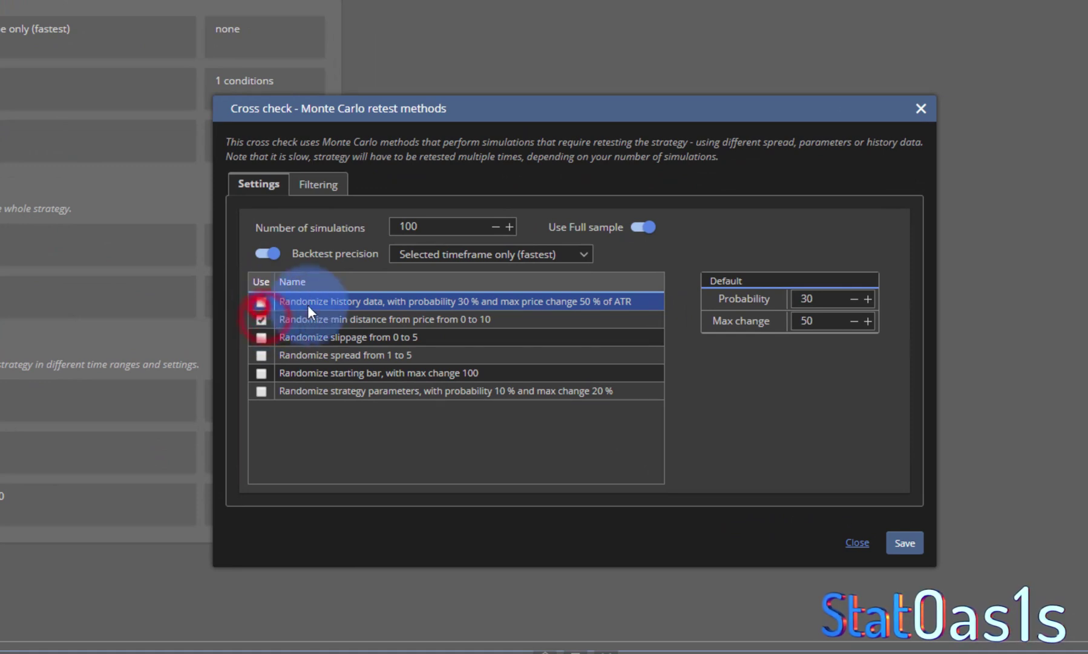
left_click(260, 301)
left_click(321, 320)
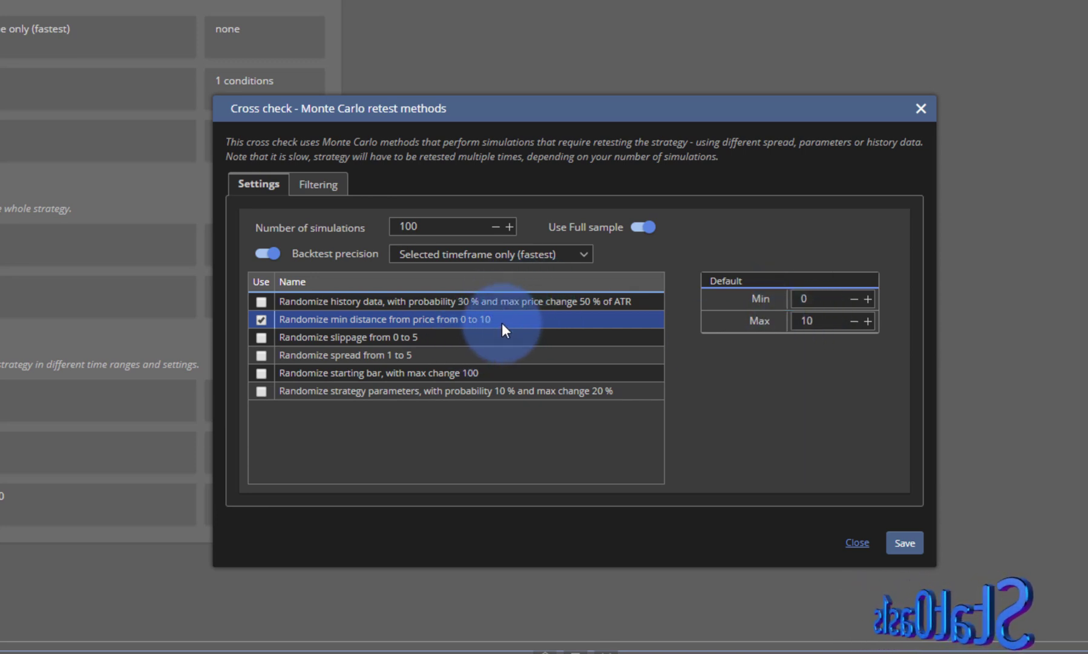
- Try the Randomize slippage from 0 to 5 and Randomize spread from 1 to 5 methods one after the other, and disable them
left_click(260, 337)
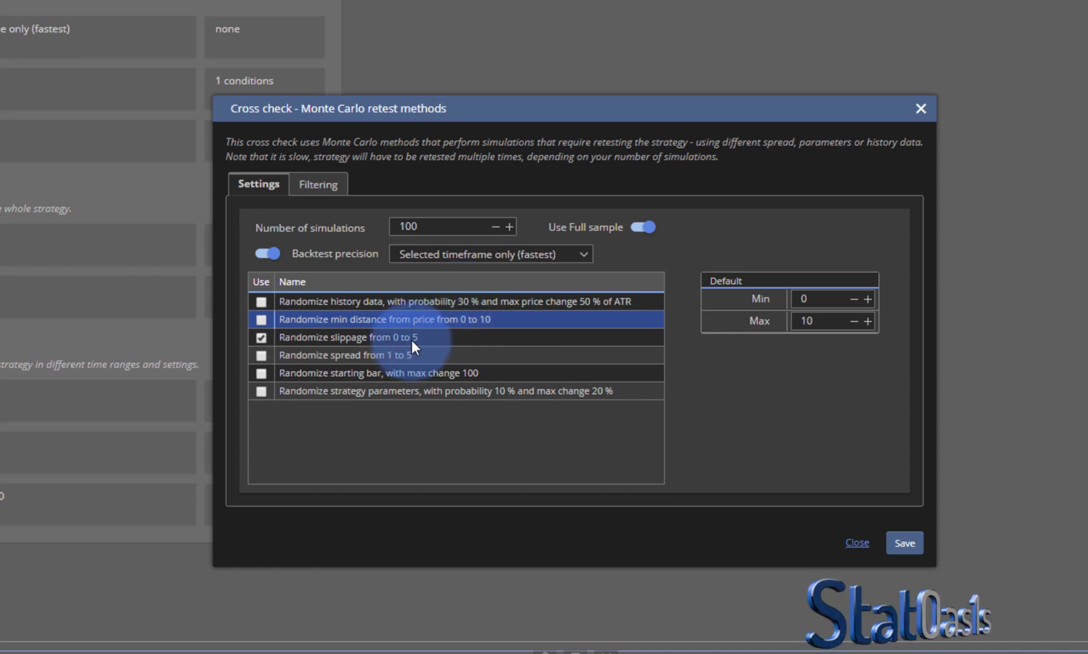
left_click(262, 355)
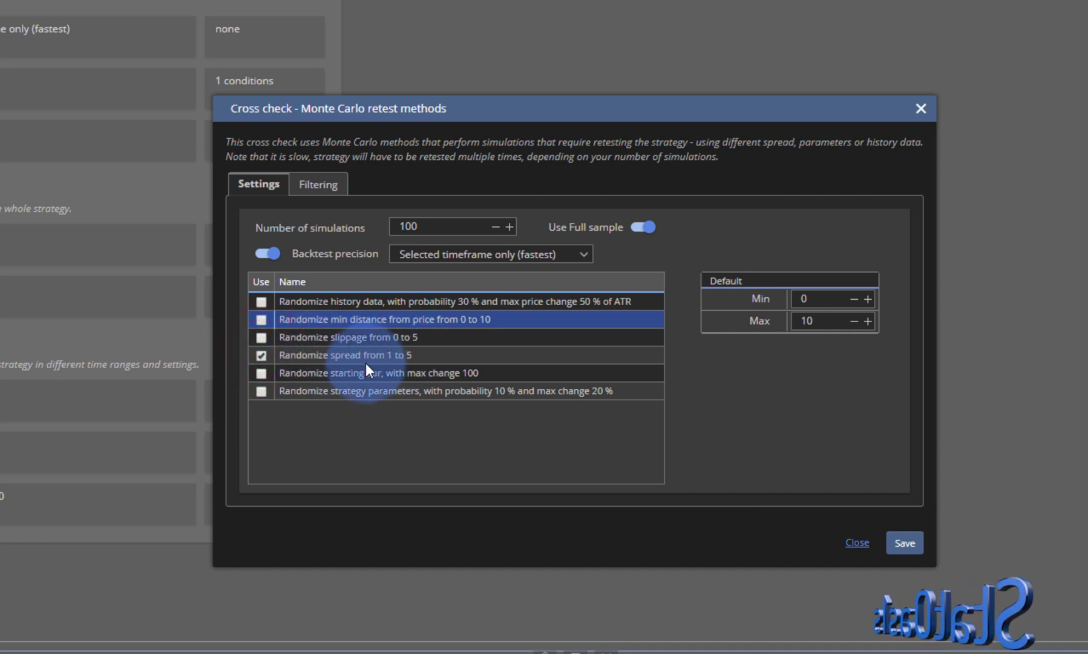
left_click(261, 356)
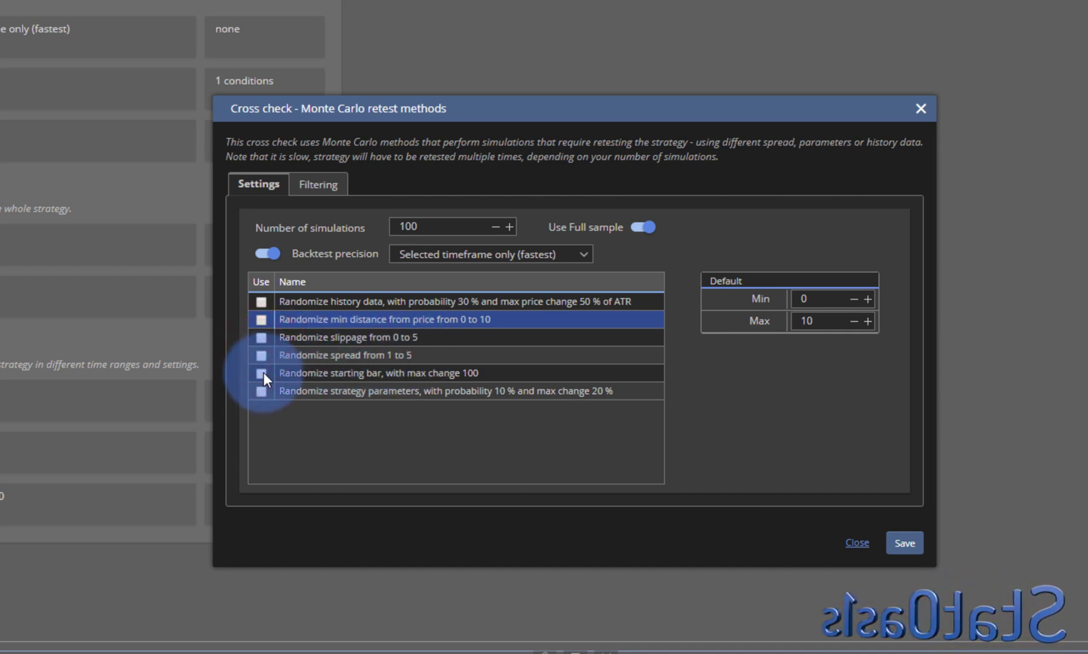
- Enable only Randomize starting bar with max change 100 for the Monte Carlo retest methods and save
left_click(262, 373)
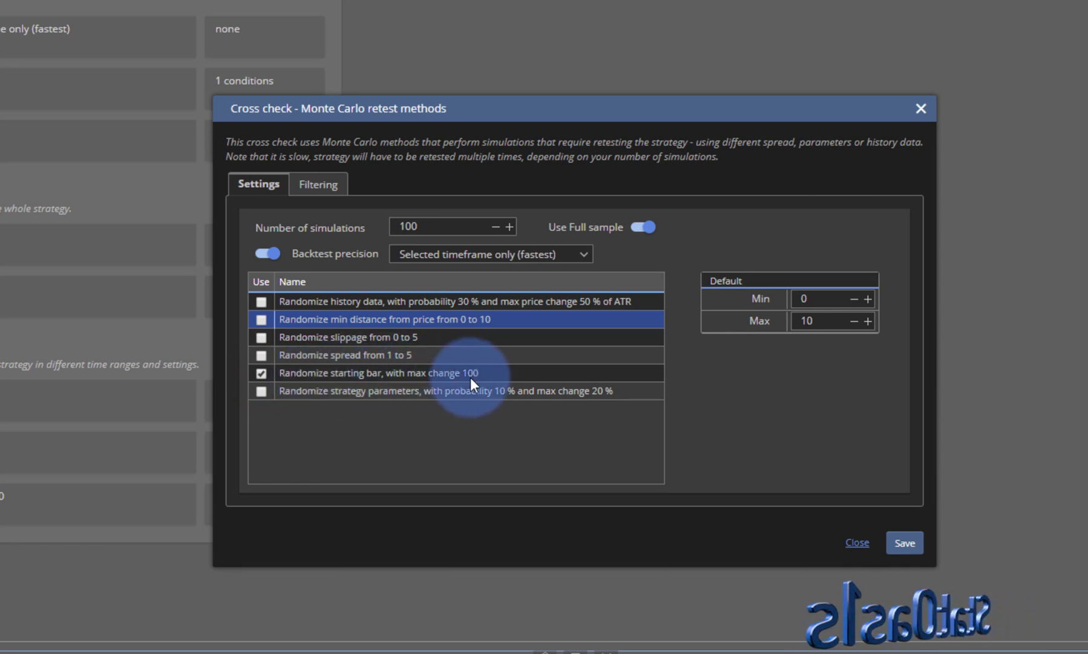
left_click(495, 373)
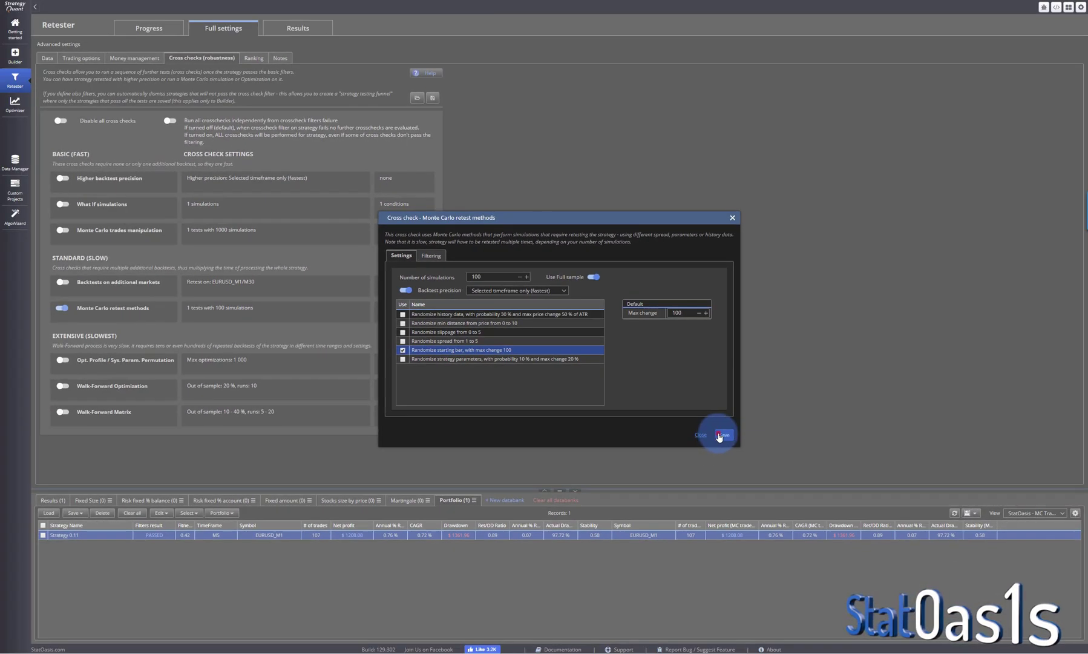
left_click(721, 434)
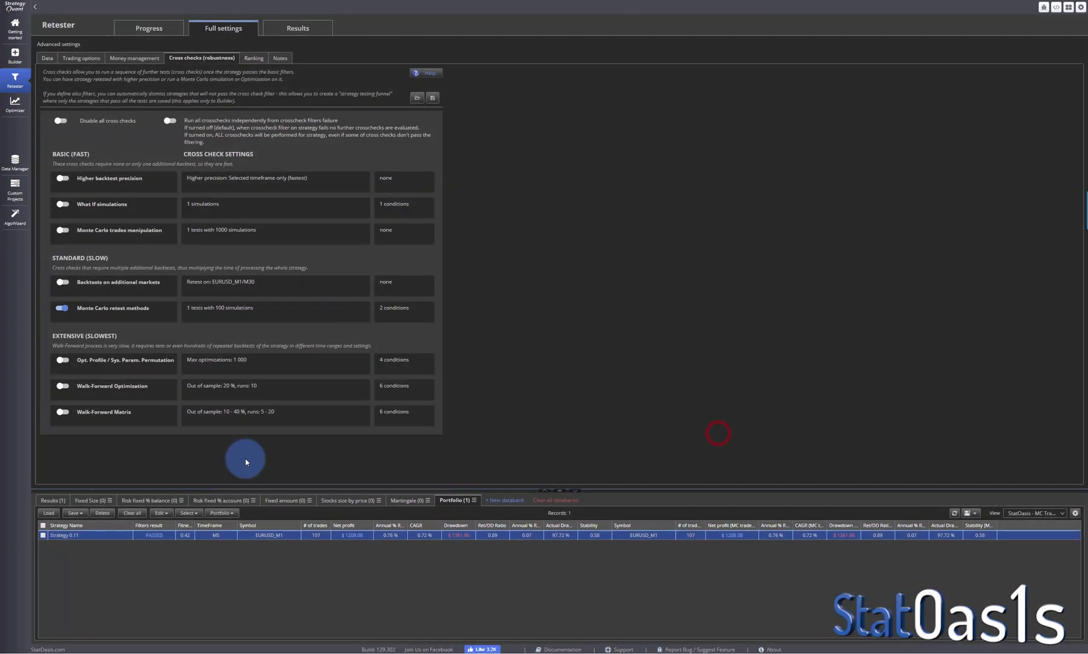
- Check the backtest symbol, timeframe and start and end days in the data settings, and return to the cross checks
left_click(160, 538)
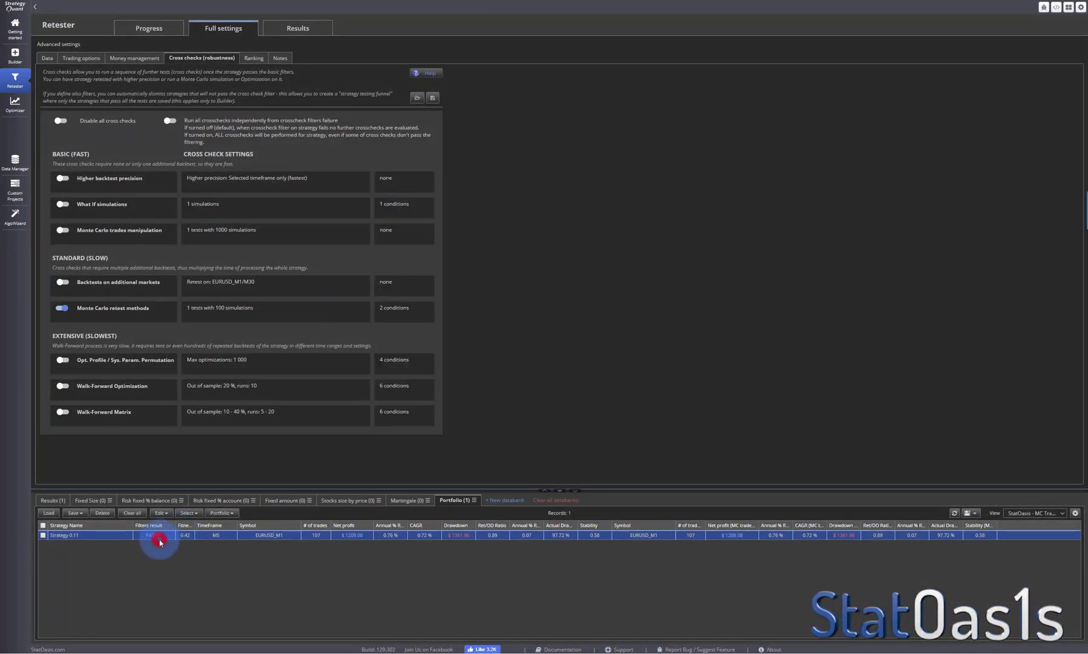
left_click(83, 57)
left_click(47, 58)
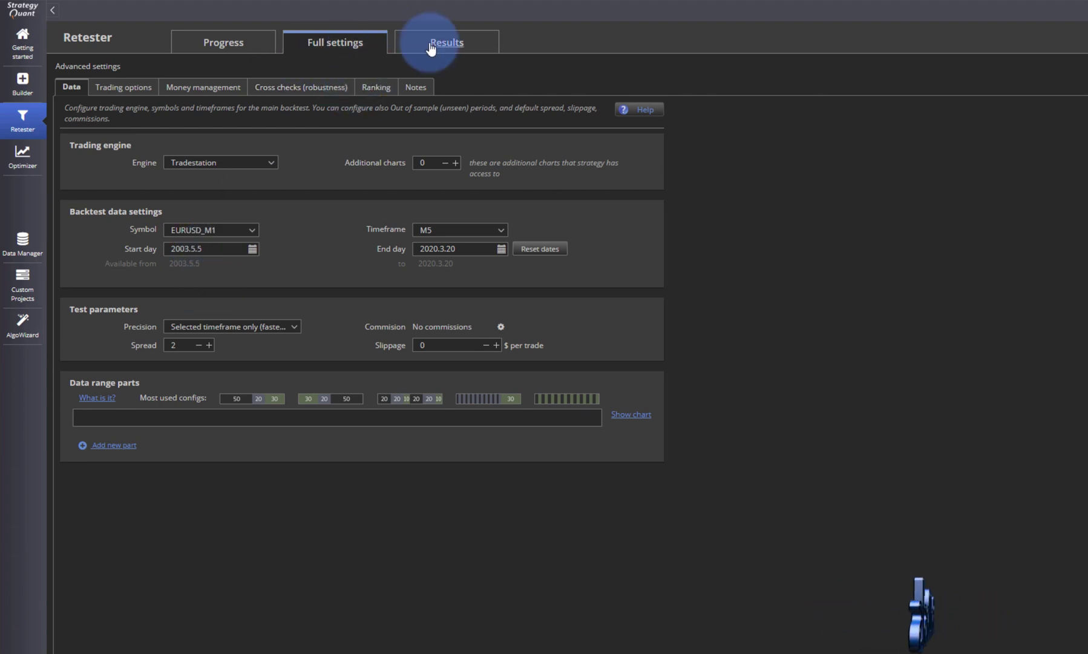
left_click(302, 86)
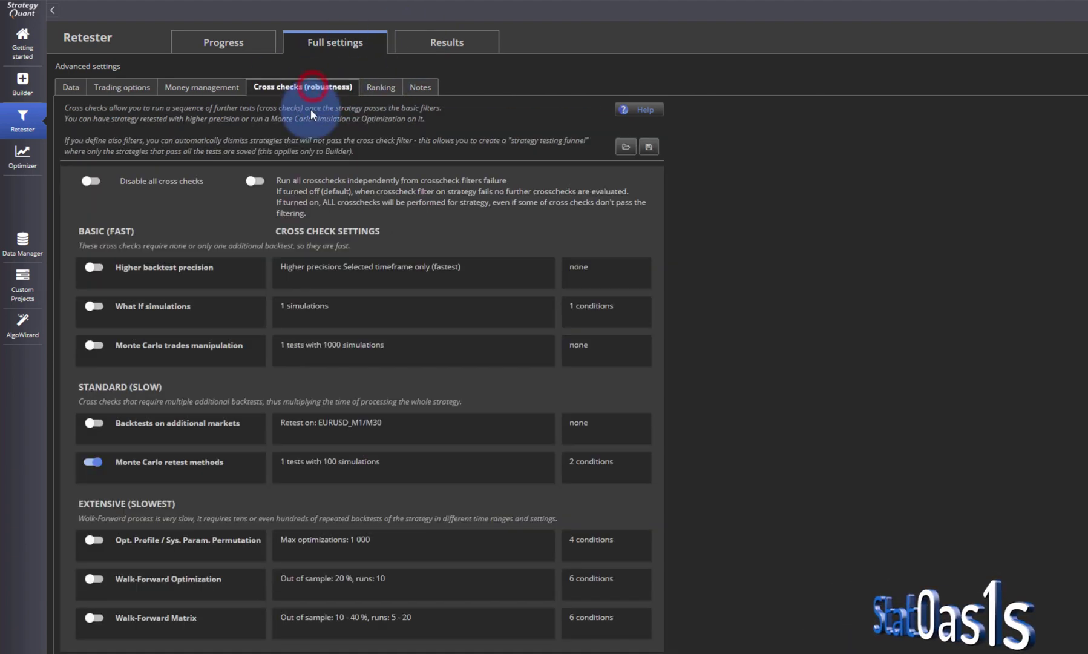
- Set the max change of the Randomize starting bar method to 1000
left_click(335, 472)
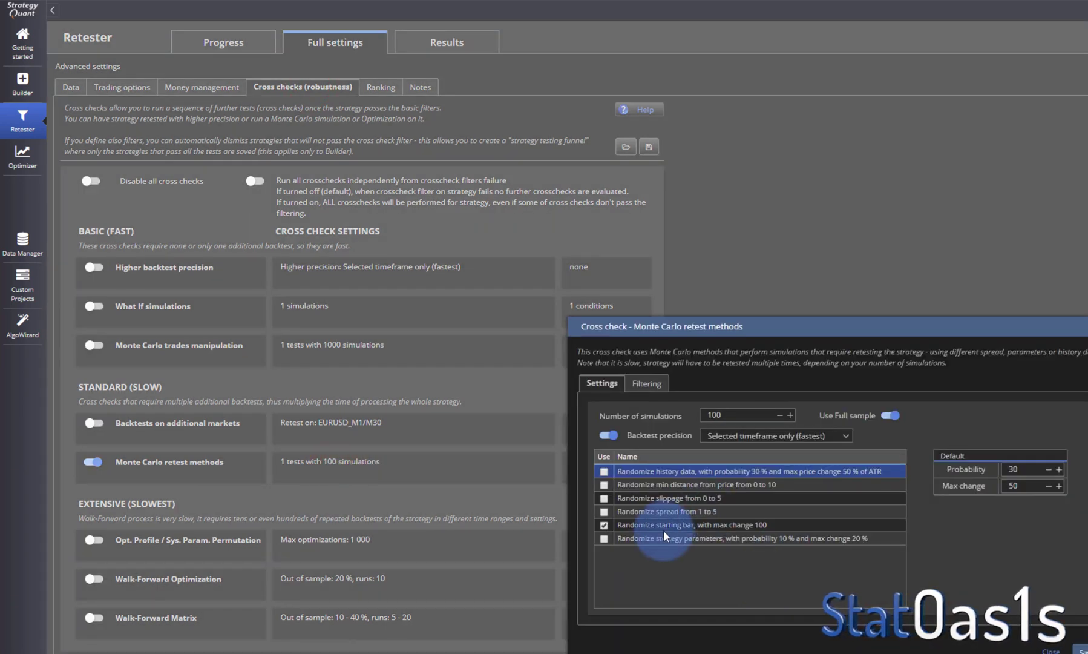
left_click(657, 525)
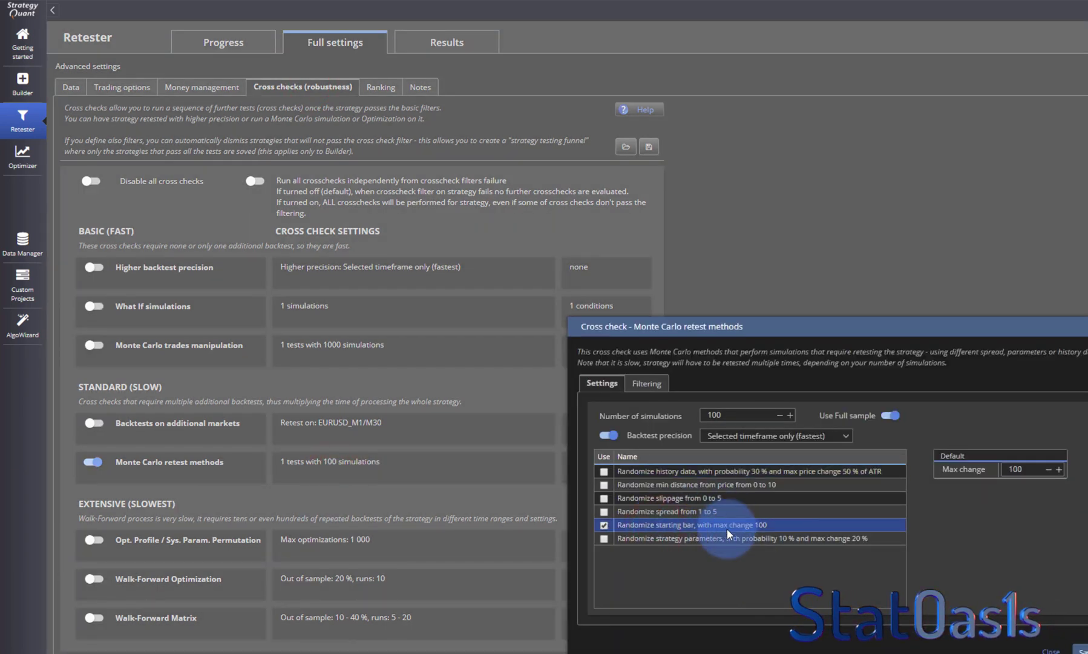
left_click(1030, 469)
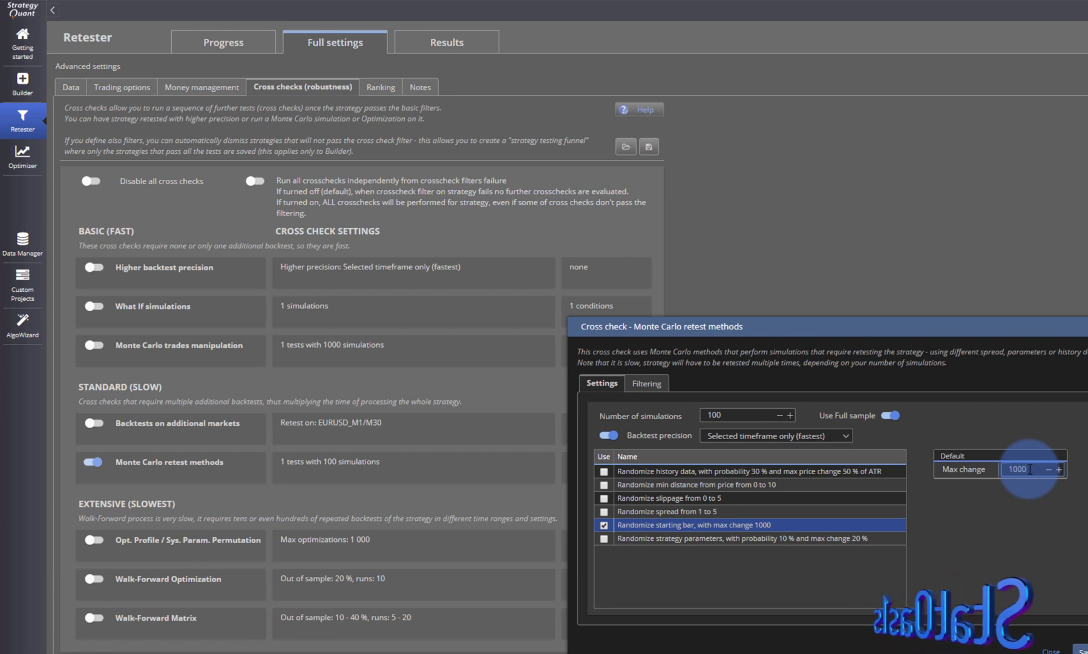
- Disable Randomize starting bar, review the Randomize strategy parameters options and save the Monte Carlo retest methods settings
left_click(604, 525)
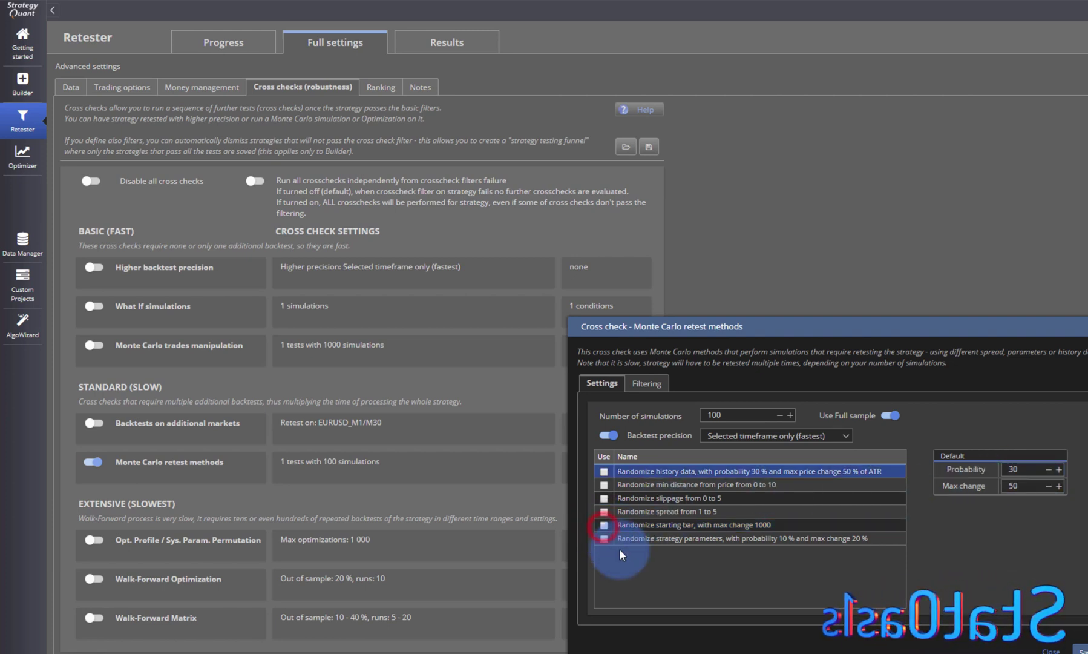
left_click(629, 537)
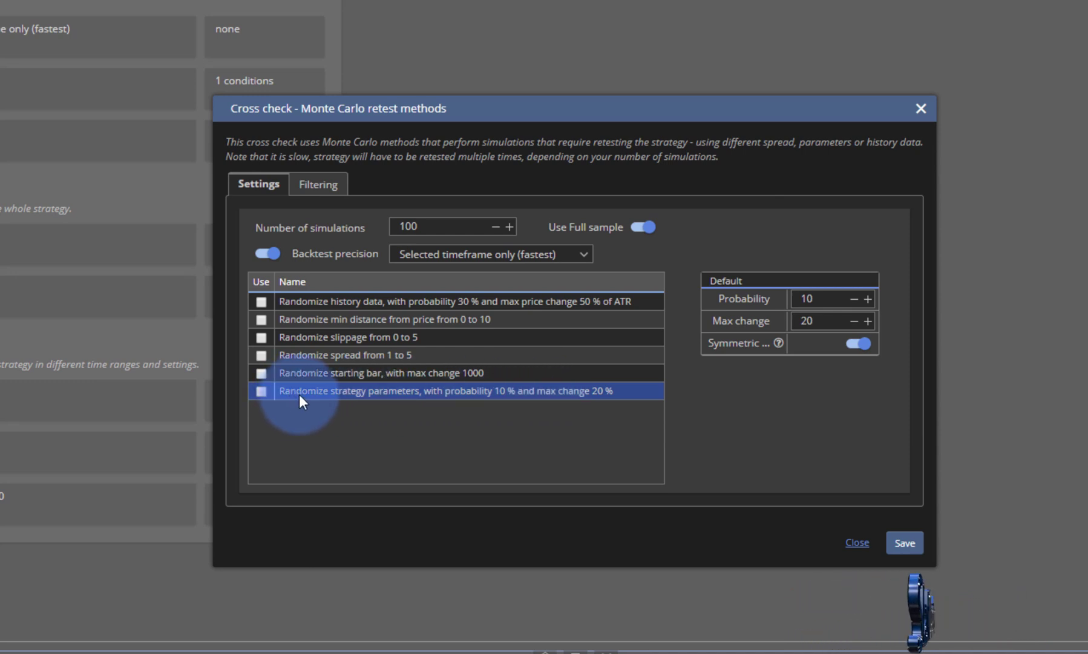
left_click(906, 543)
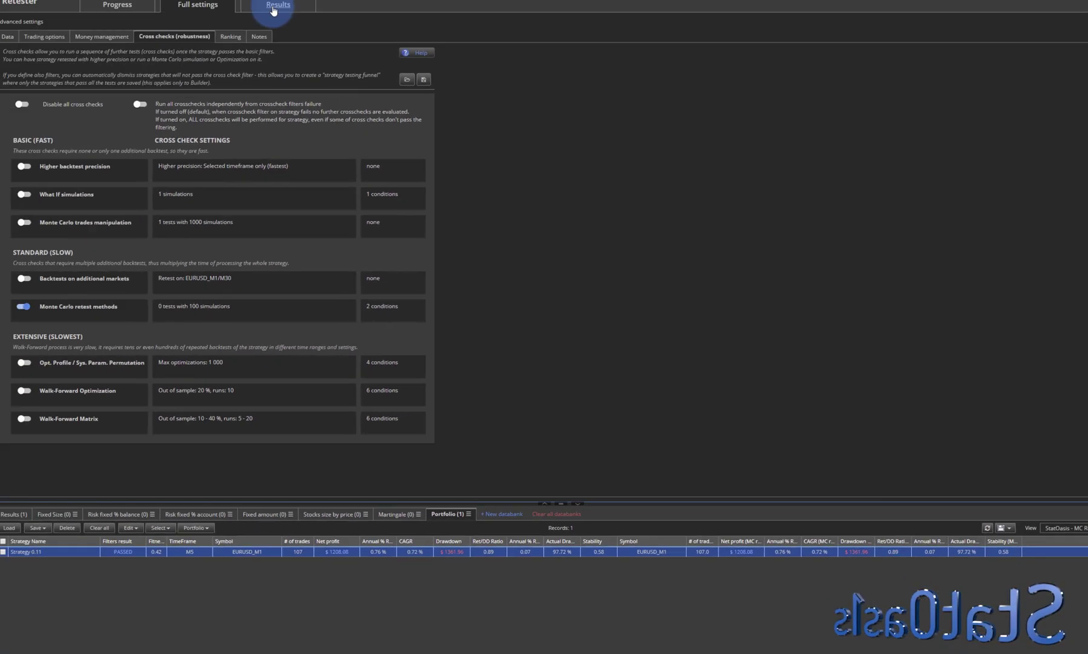
- Examine the entry signals and their parameters in the pseudo code of Strategy 0.11
left_click(295, 30)
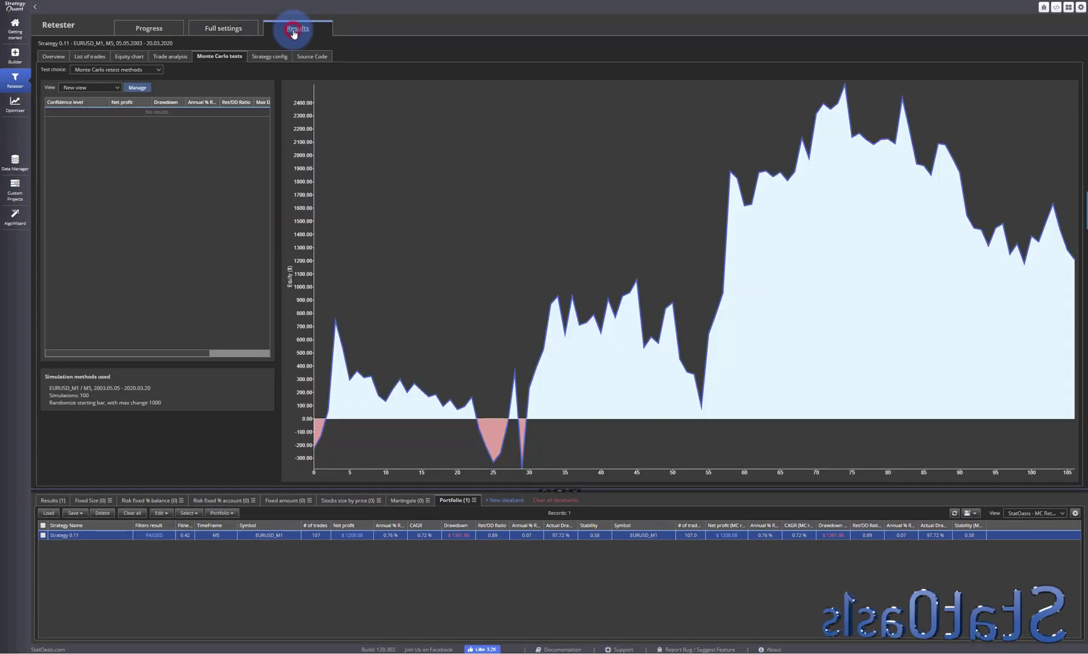
left_click(310, 55)
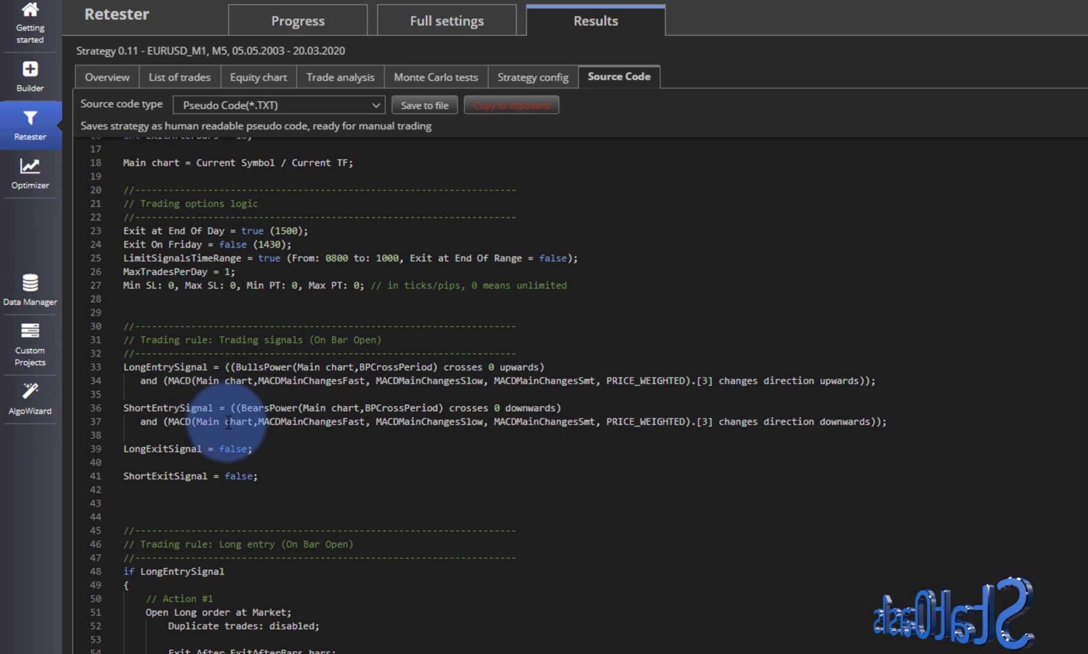
- Review the probability and max change of Randomize strategy parameters, turn off its Symmetric option and save
left_click(433, 21)
left_click(484, 578)
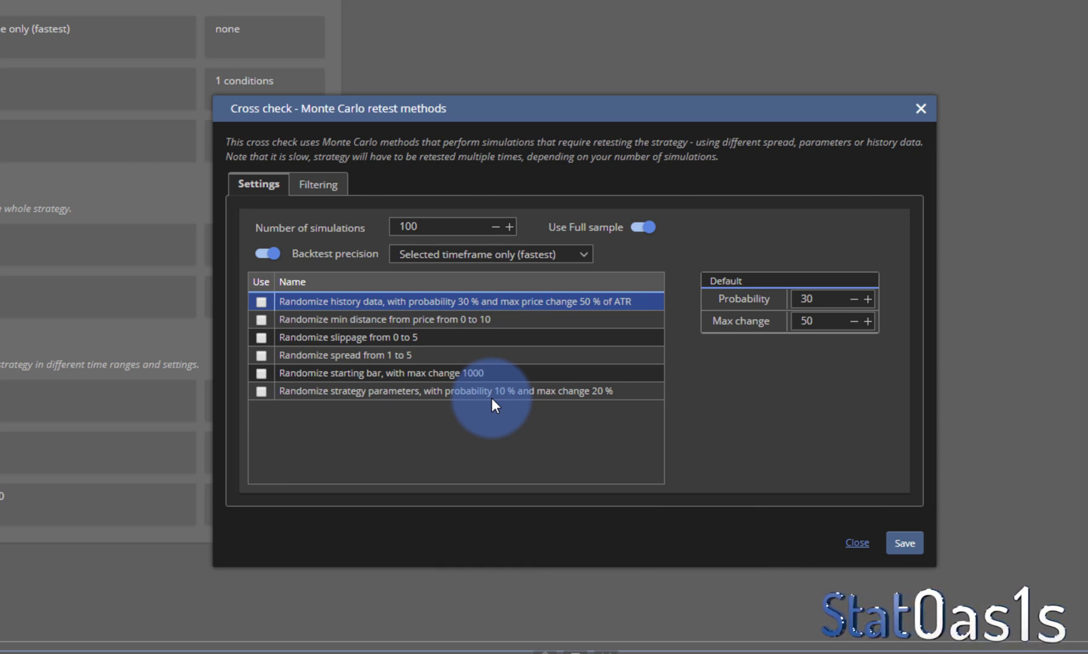
left_click(513, 389)
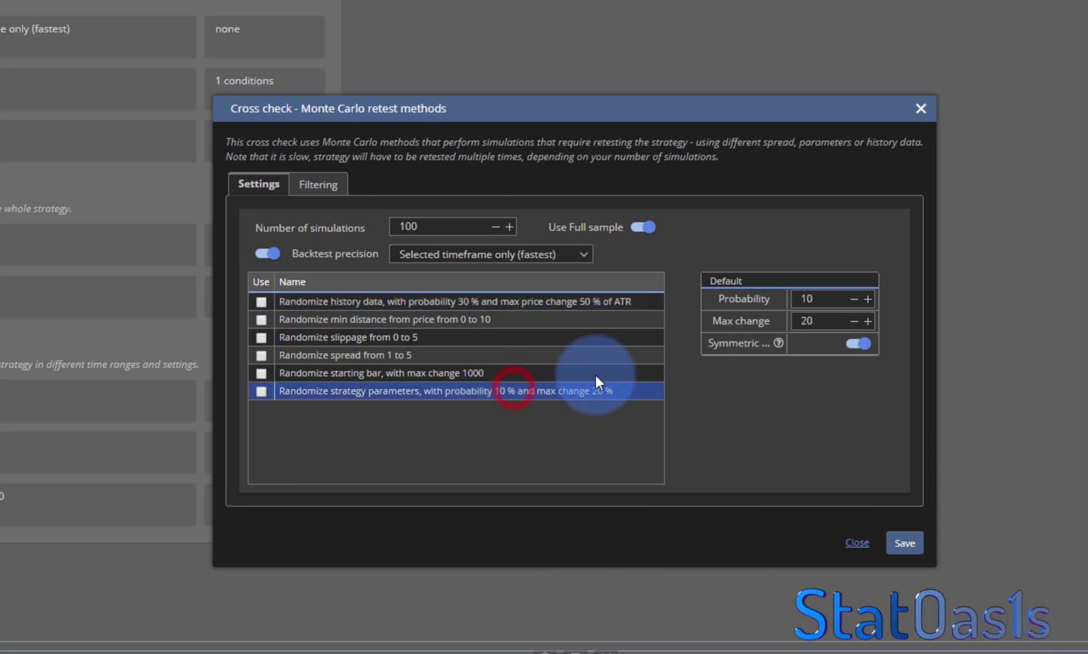
double_click(828, 299)
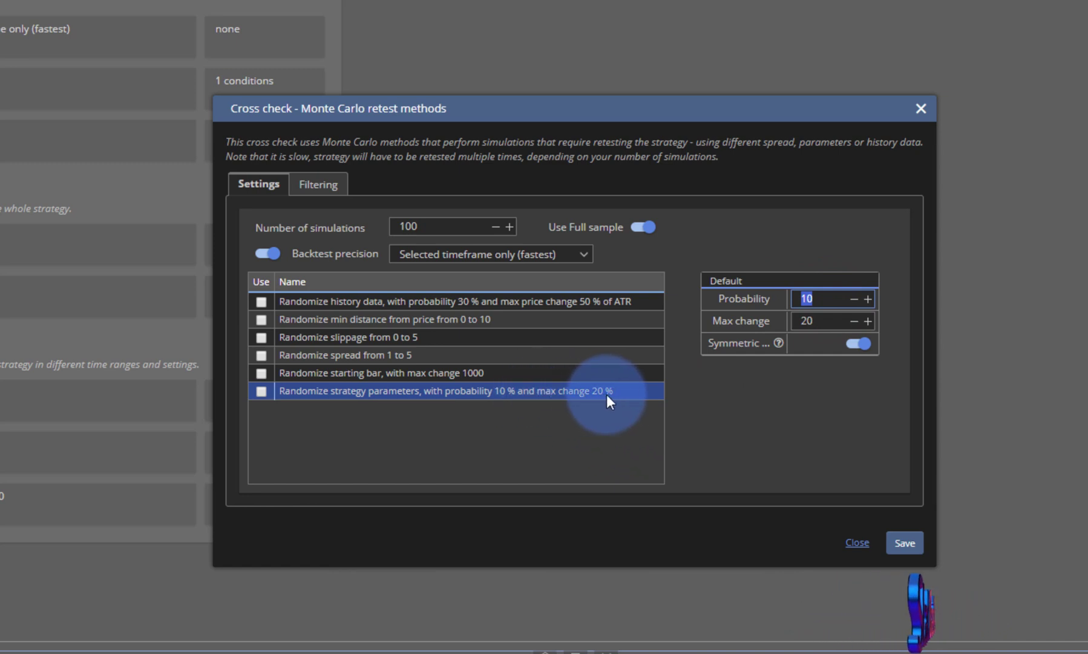
left_click(827, 319)
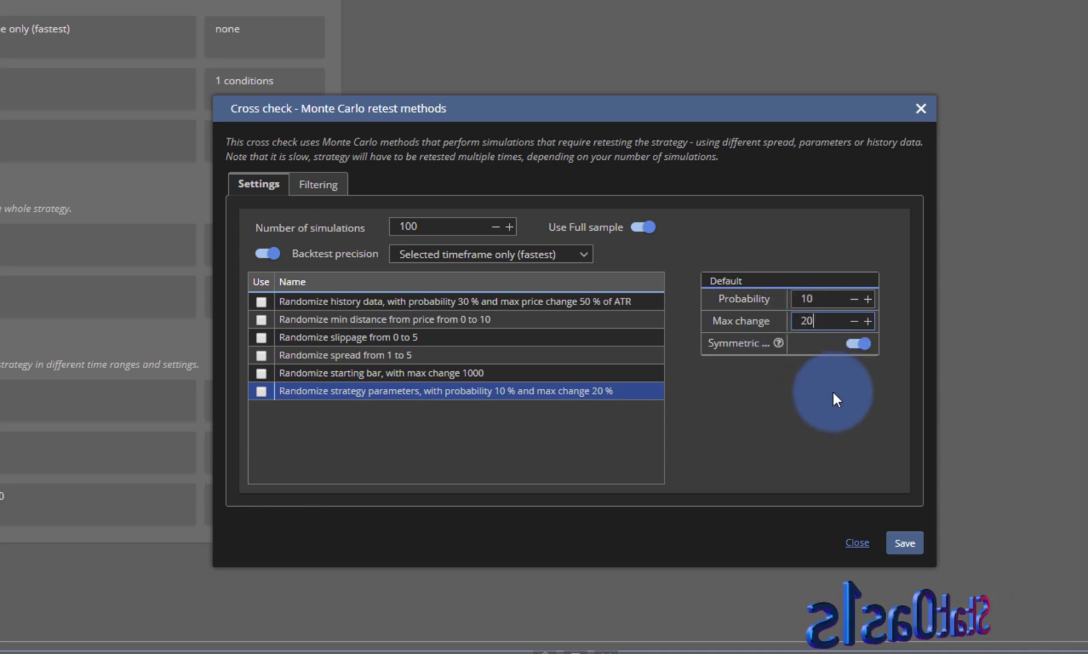
left_click(859, 344)
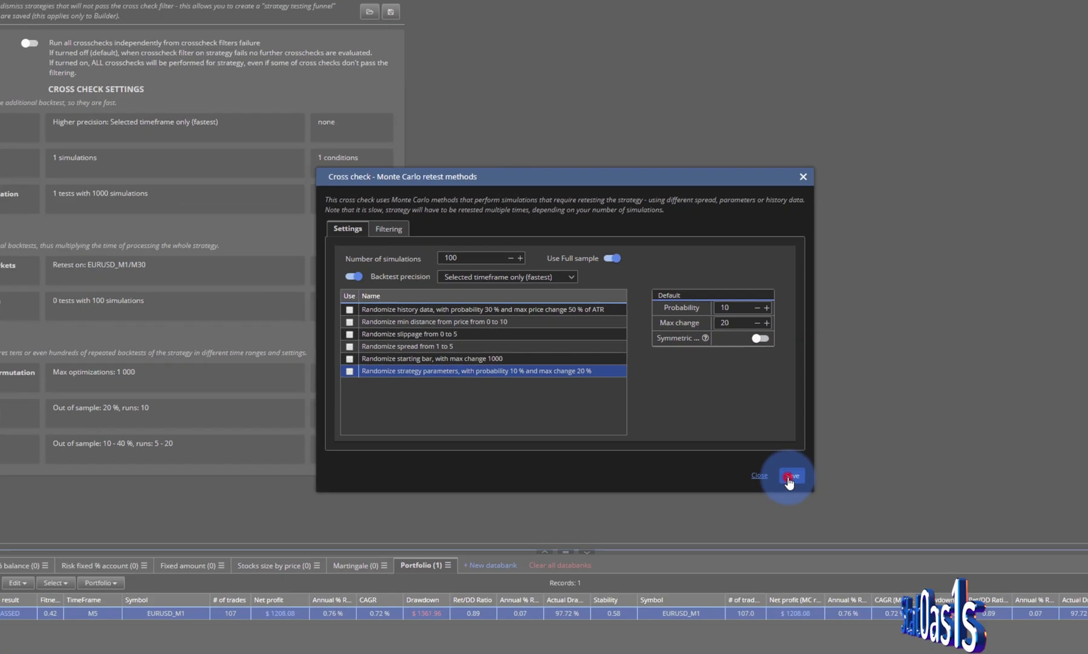
left_click(905, 543)
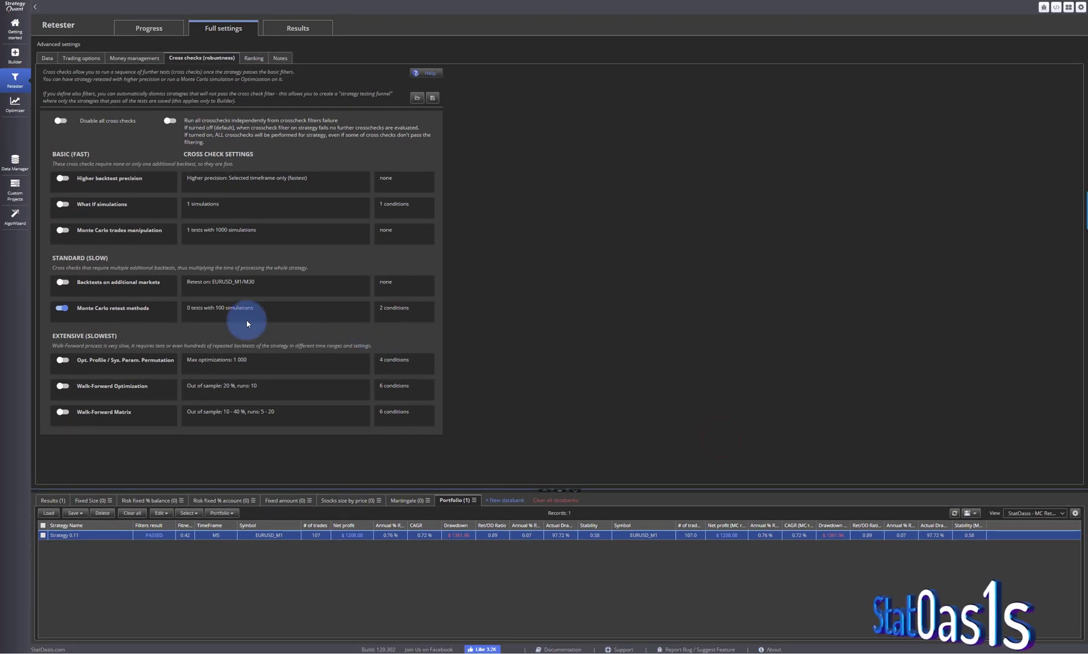
- Enable Randomize strategy parameters, with probability 10 % and max change 20 %, in the Monte Carlo retest methods and save
left_click(223, 308)
left_click(402, 359)
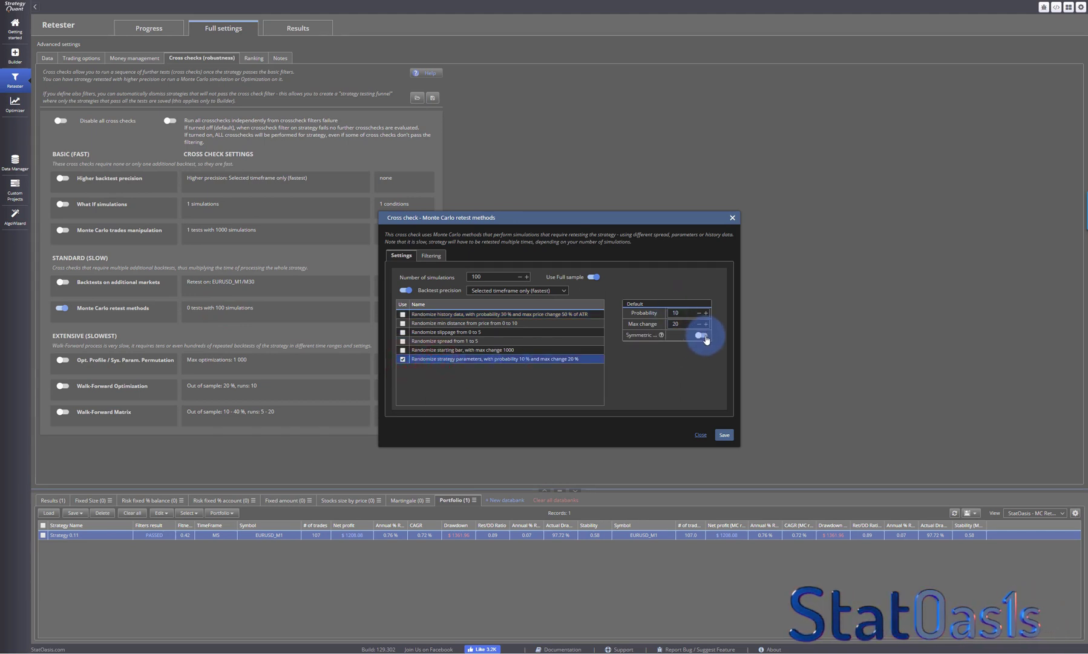
left_click(724, 434)
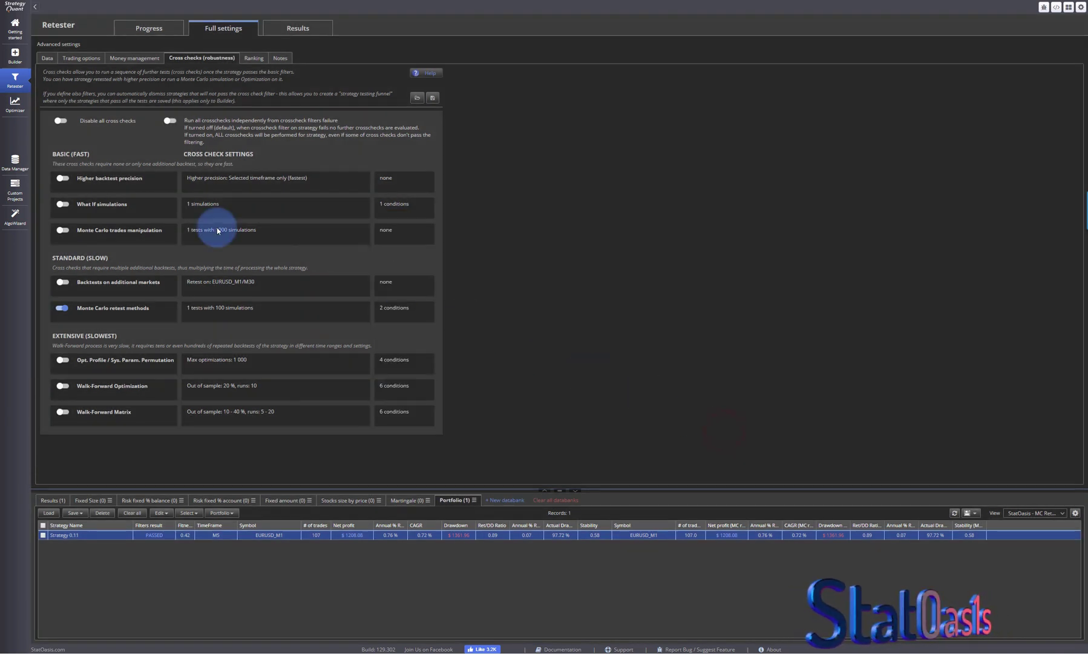
- Run the retest with the randomized strategy parameters and open the results of Strategy 0.11(1) from the Portfolio databank
left_click(148, 28)
left_click(121, 56)
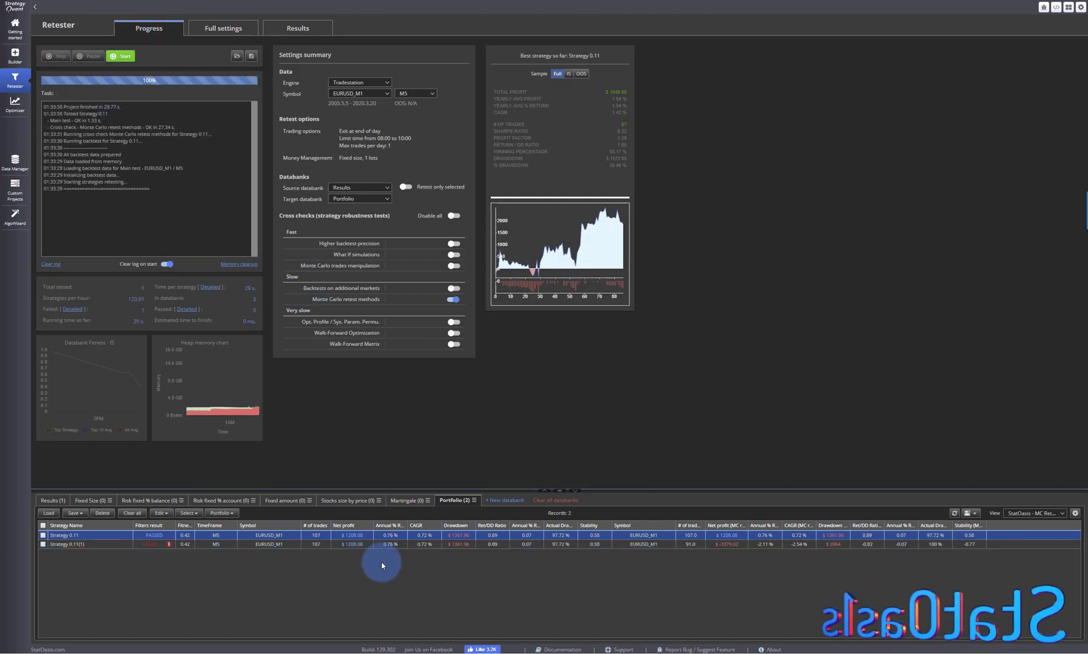
double_click(358, 545)
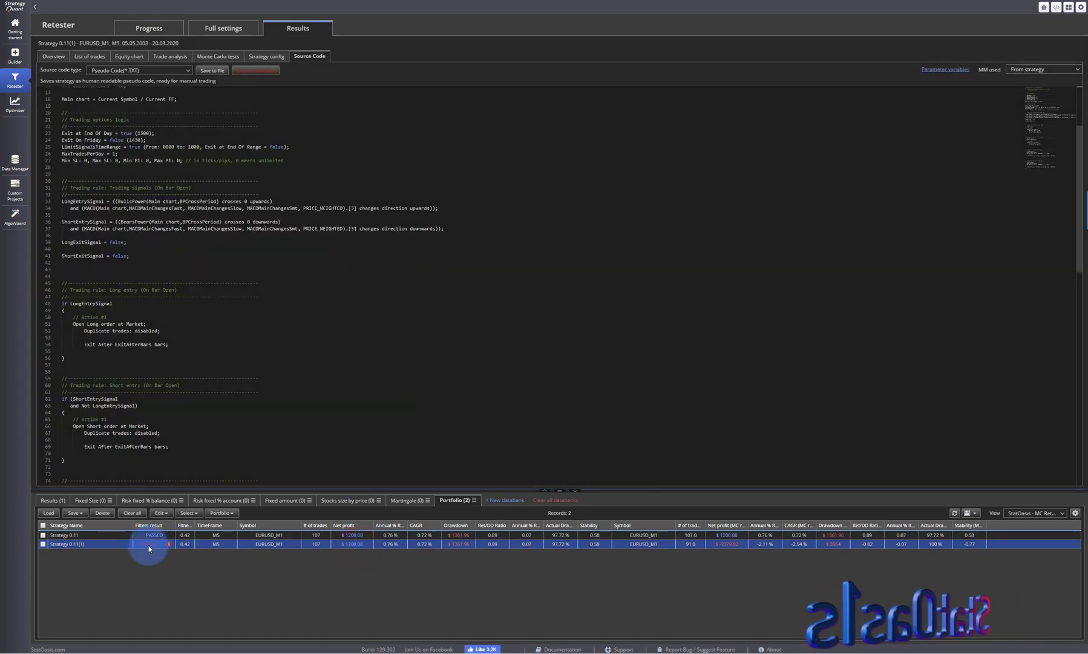
- Disable both filtering conditions, net profit and Max DD %, of the Monte Carlo retest methods cross check and save
left_click(223, 29)
left_click(240, 308)
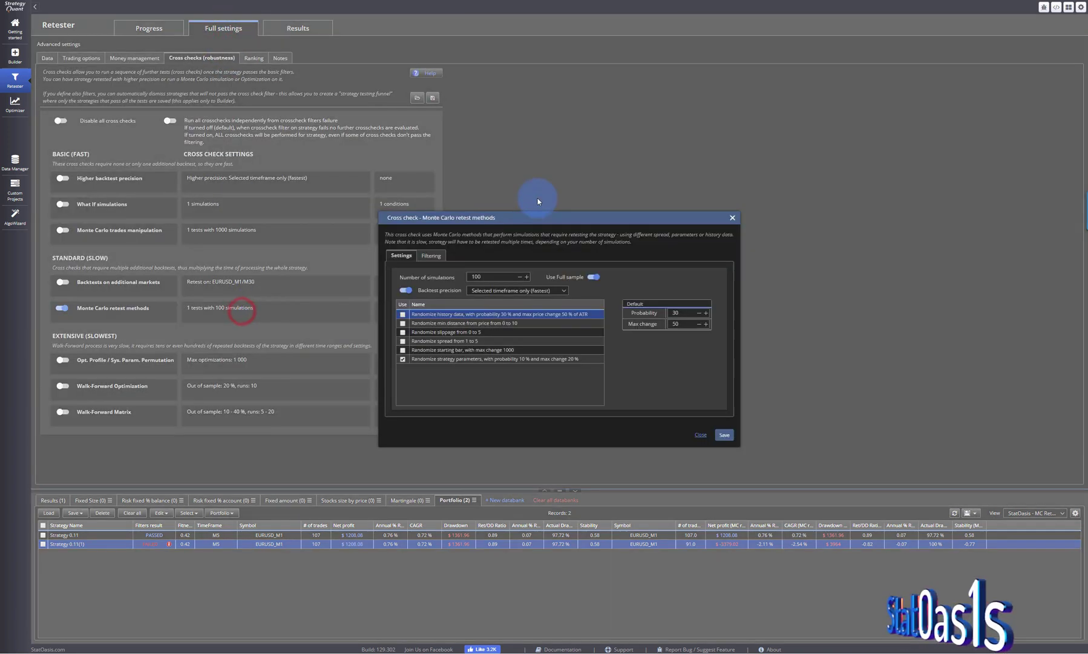
left_click(422, 256)
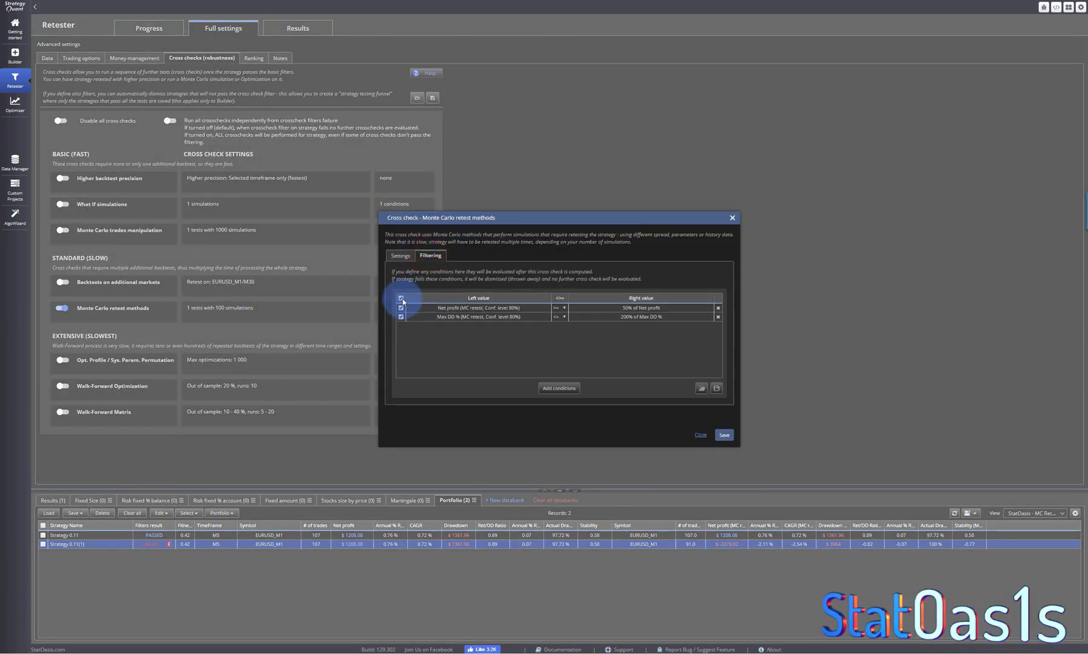
left_click(401, 297)
left_click(722, 435)
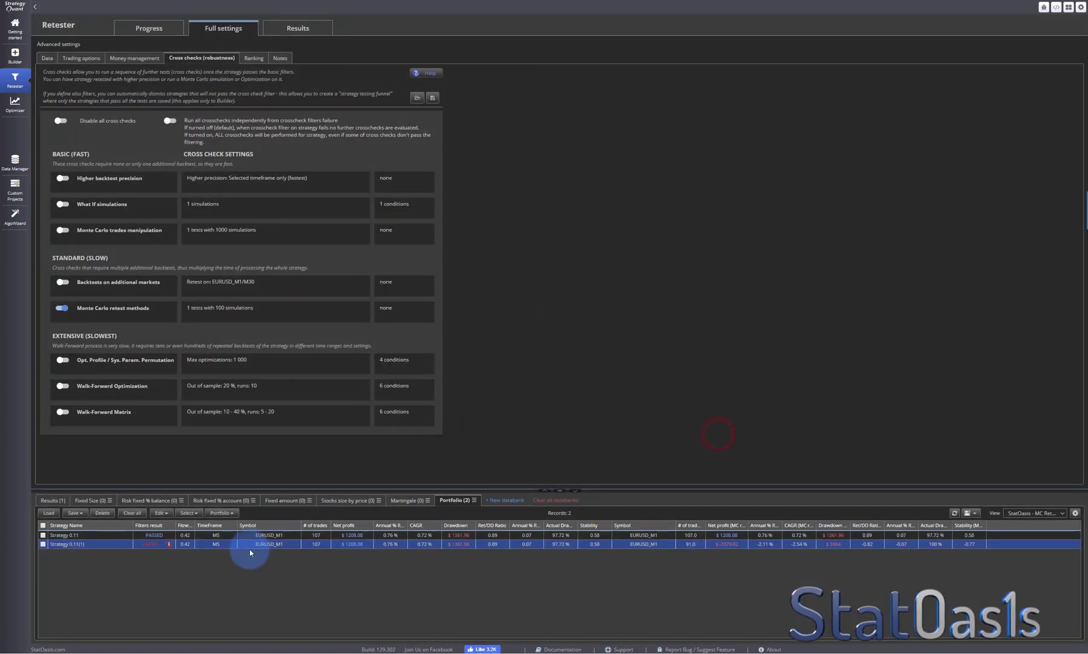
- Examine the Monte Carlo retest results of Strategy 0.11(1), comparing net profit at the 80 % and 95 % confidence levels
double_click(226, 543)
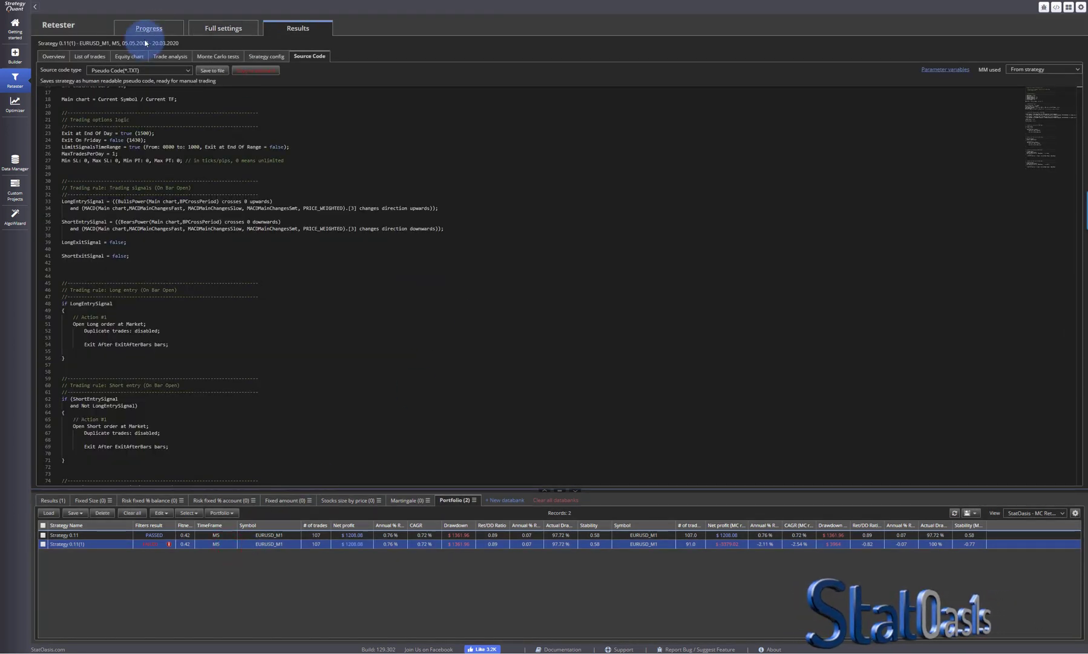
left_click(213, 56)
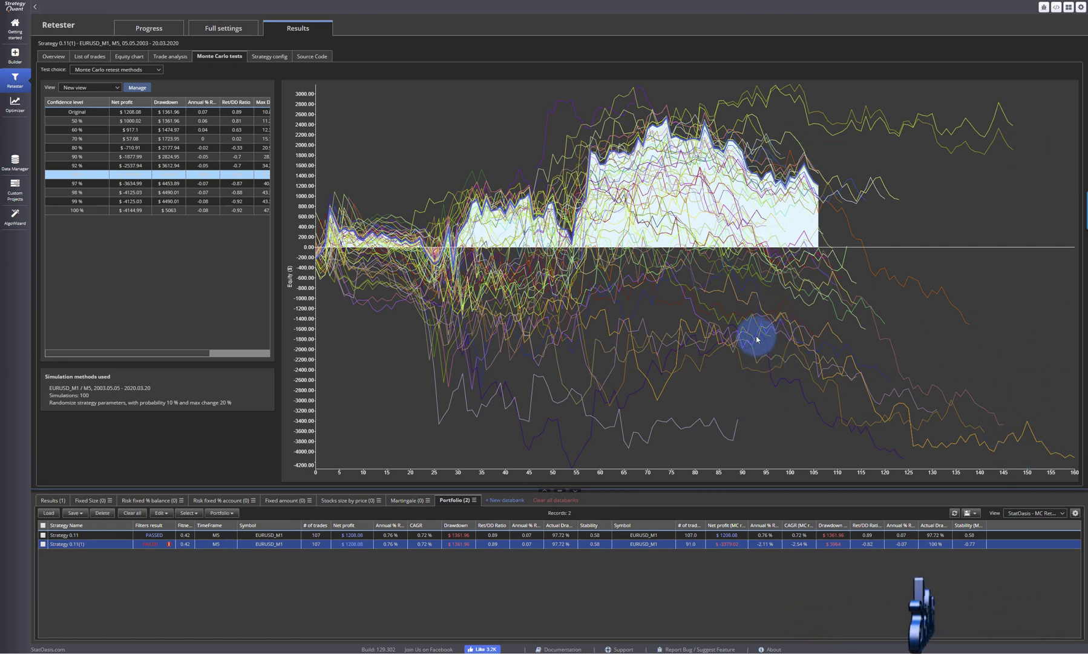
left_click(77, 175)
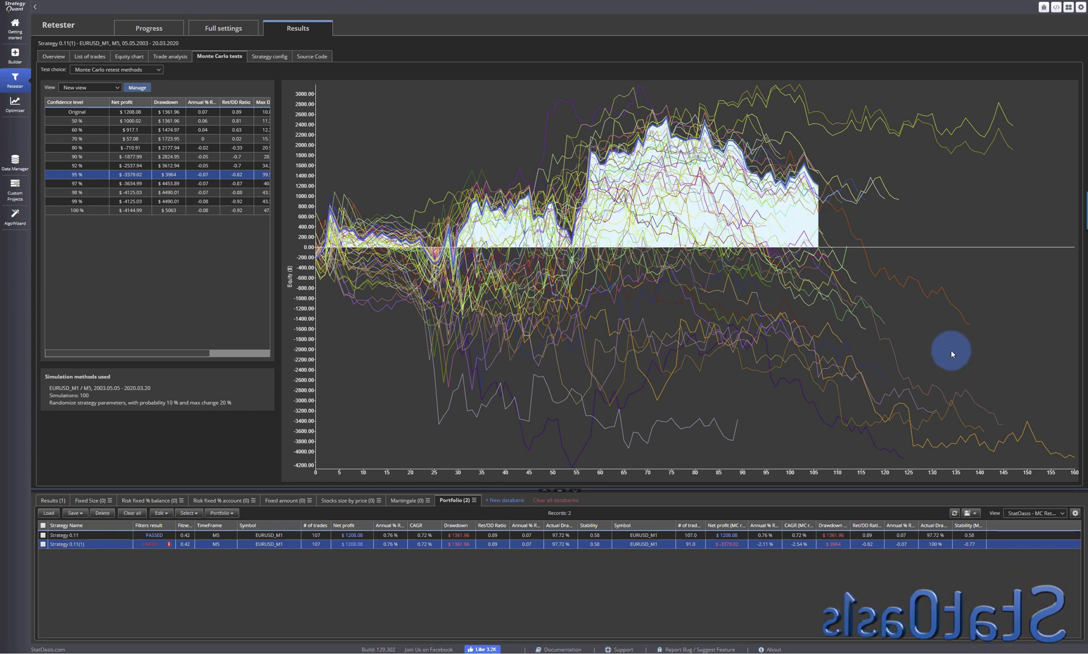
left_click(131, 149)
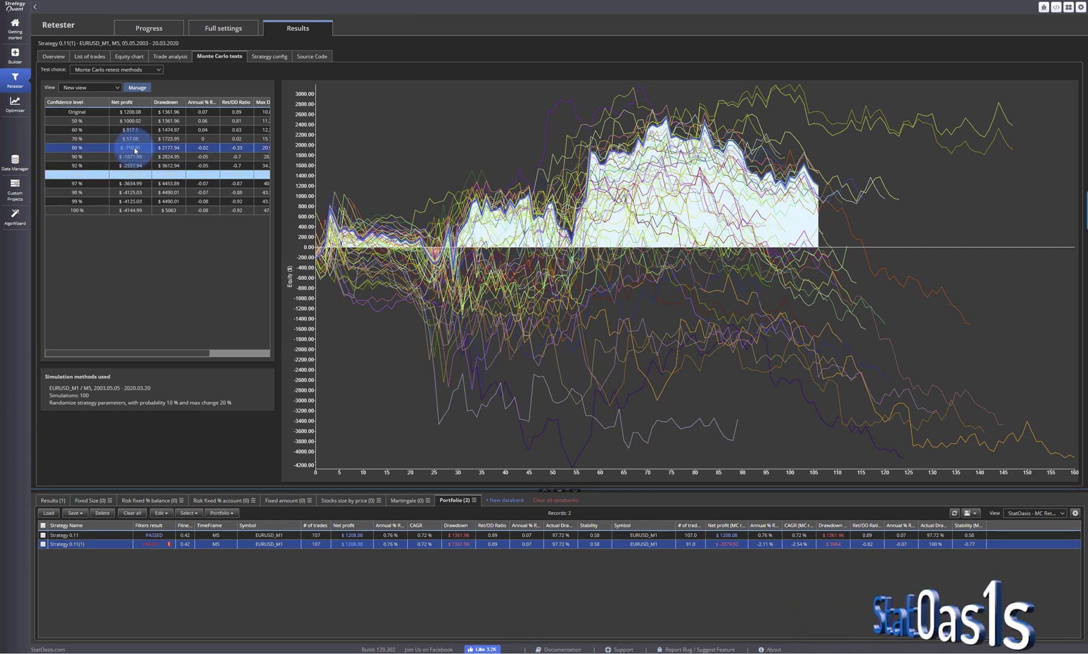
left_click(129, 175)
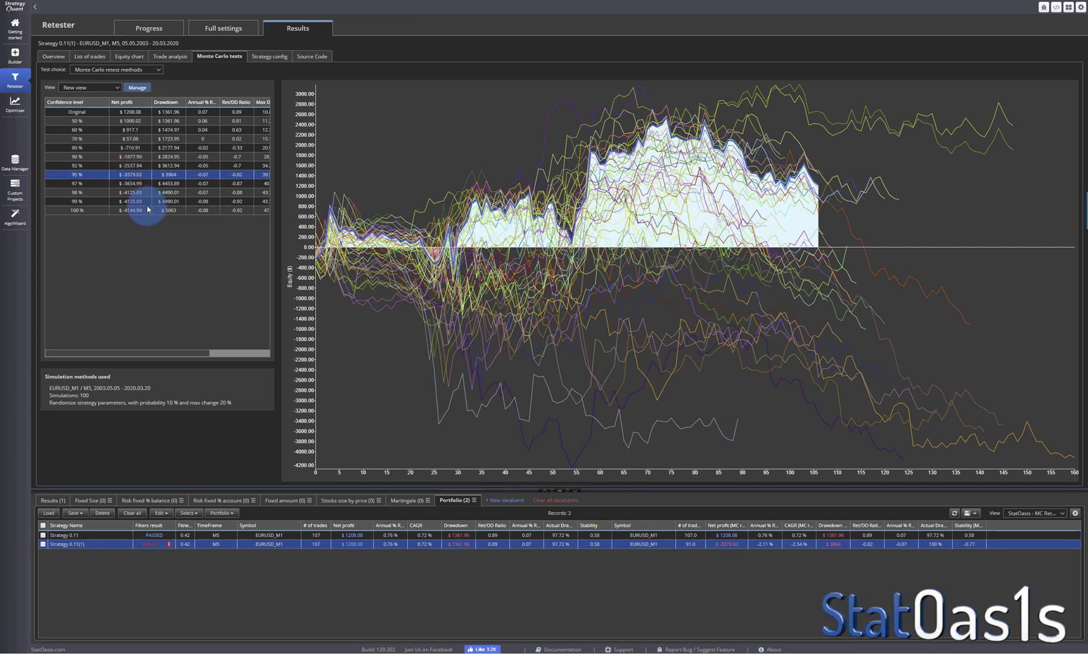
- Return to the Retester's cross check settings
left_click(230, 30)
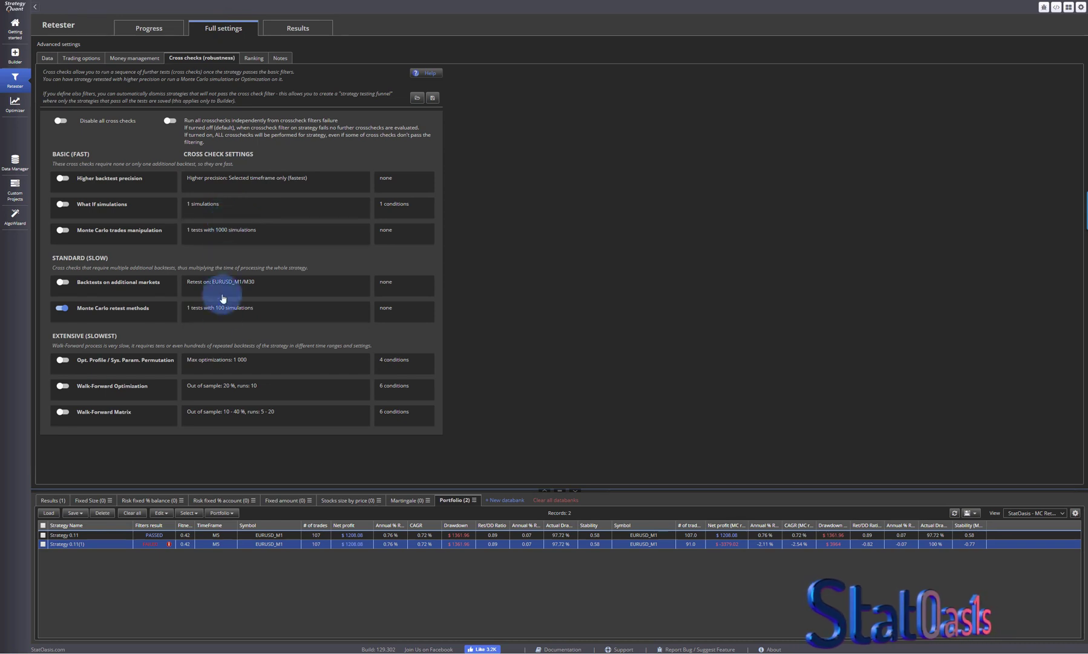